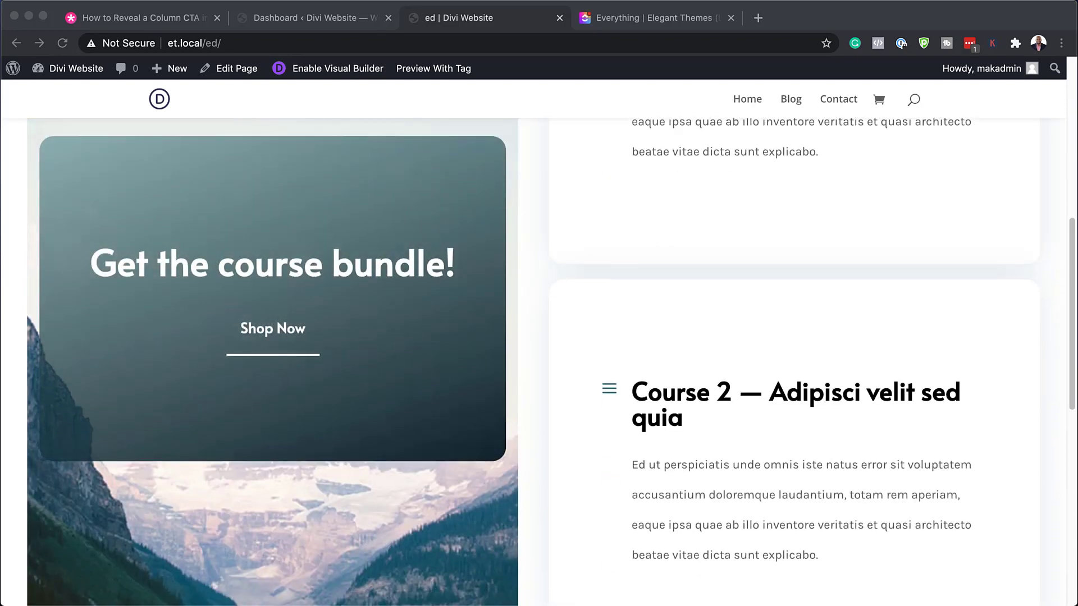
{"action": "scroll", "coordinate": [403, 339], "scroll_direction": "down", "scroll_amount": 6}
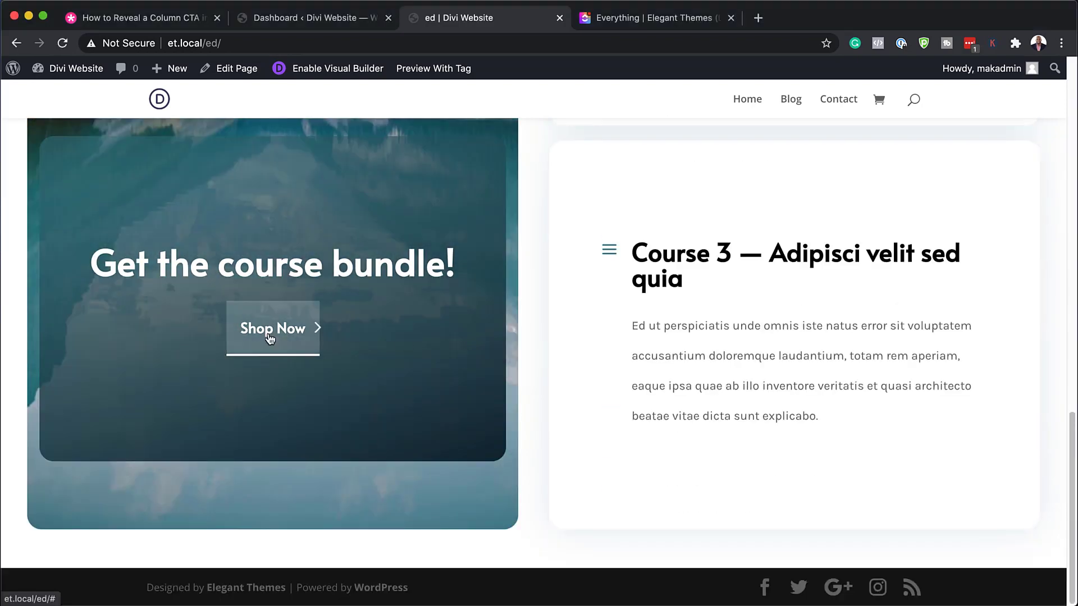
Scroll the demo course page down and back up to show the sticky CTA card revealing.
{"action": "scroll", "coordinate": [710, 348], "scroll_direction": "up", "scroll_amount": 15}
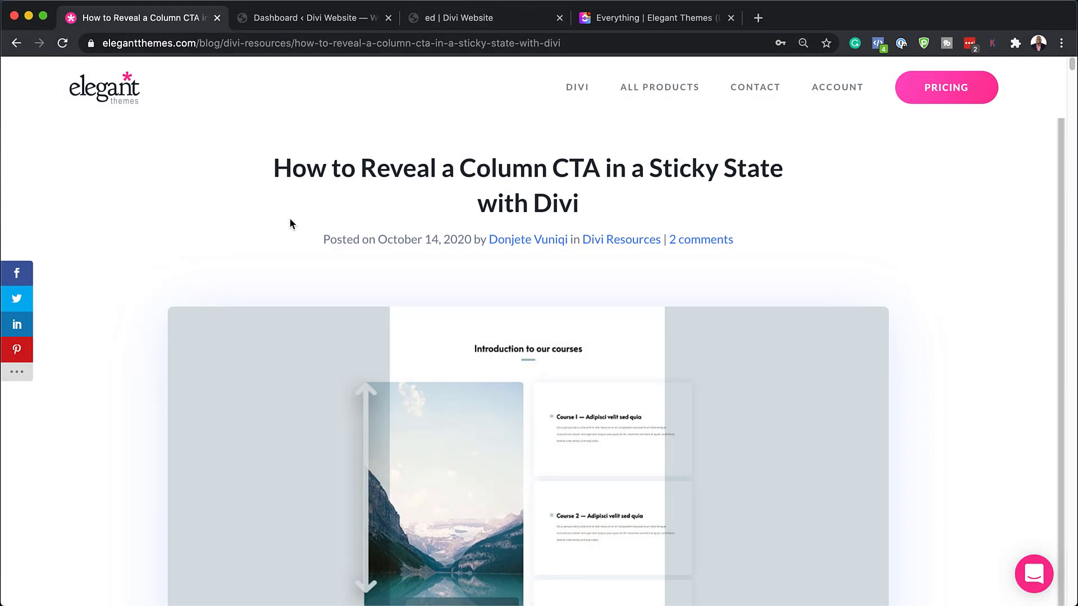
Download the free sticky column CTA layout zip from the article and show it in Finder.
{"action": "scroll", "coordinate": [275, 418], "scroll_direction": "down", "scroll_amount": 3}
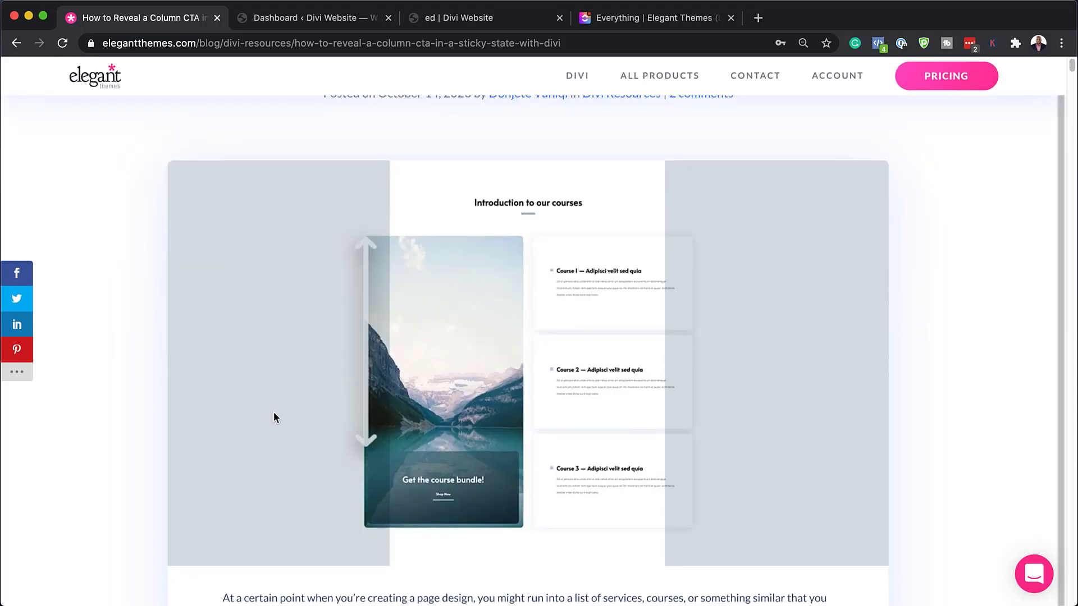
{"action": "scroll", "coordinate": [275, 417], "scroll_direction": "down", "scroll_amount": 10}
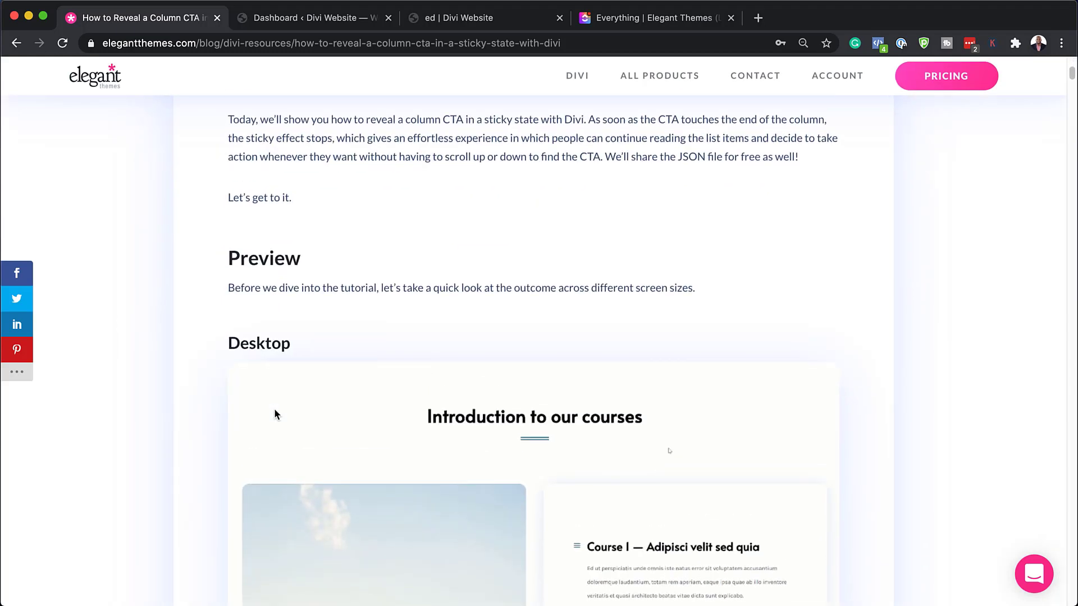
{"action": "scroll", "coordinate": [275, 414], "scroll_direction": "down", "scroll_amount": 15}
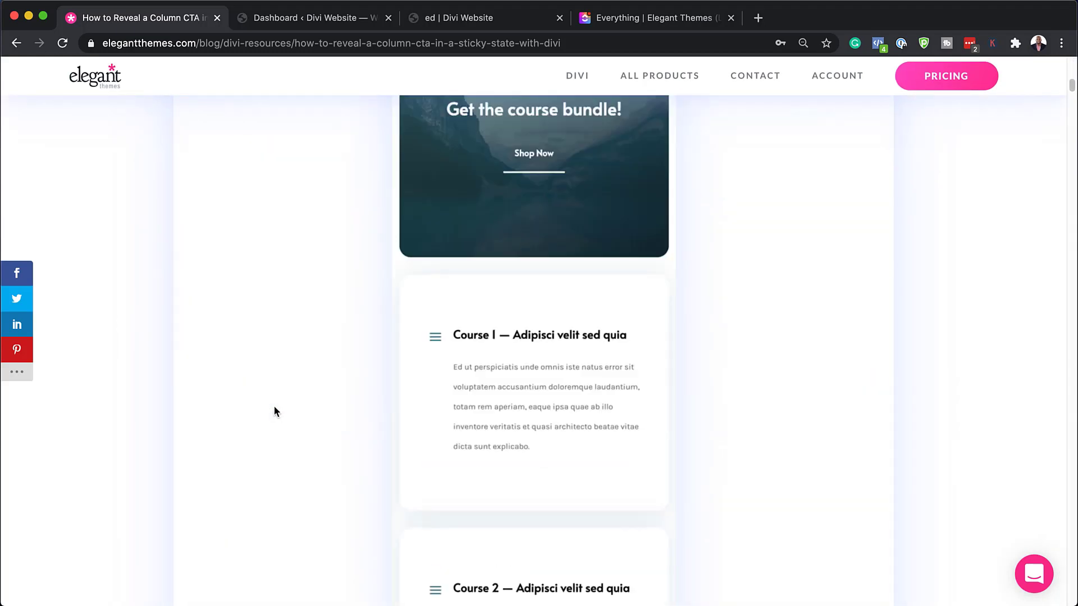
{"action": "scroll", "coordinate": [275, 405], "scroll_direction": "down", "scroll_amount": 10}
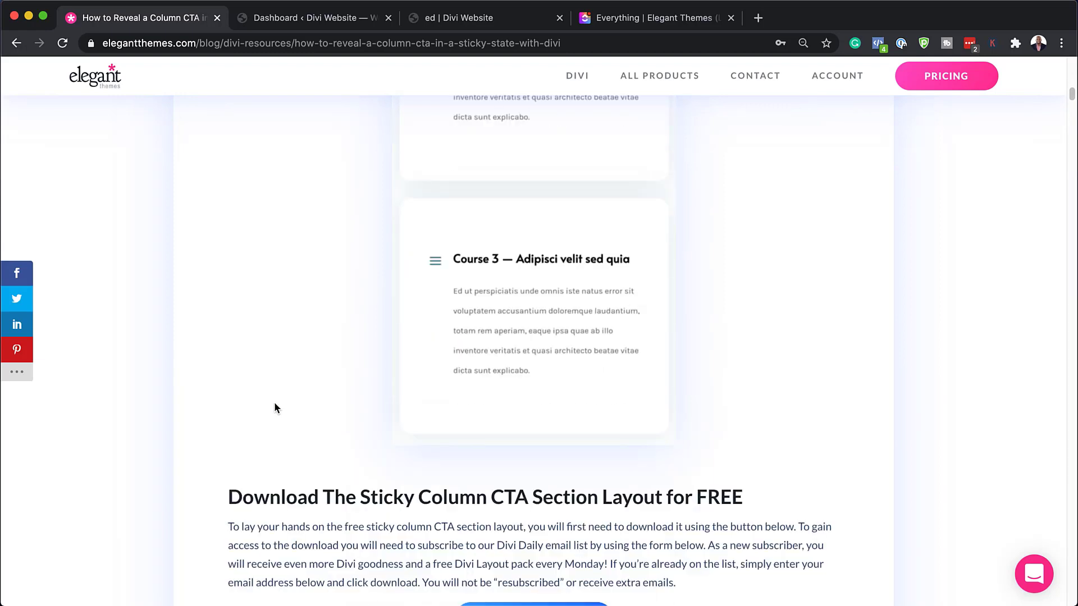
{"action": "scroll", "coordinate": [275, 408], "scroll_direction": "down", "scroll_amount": 4}
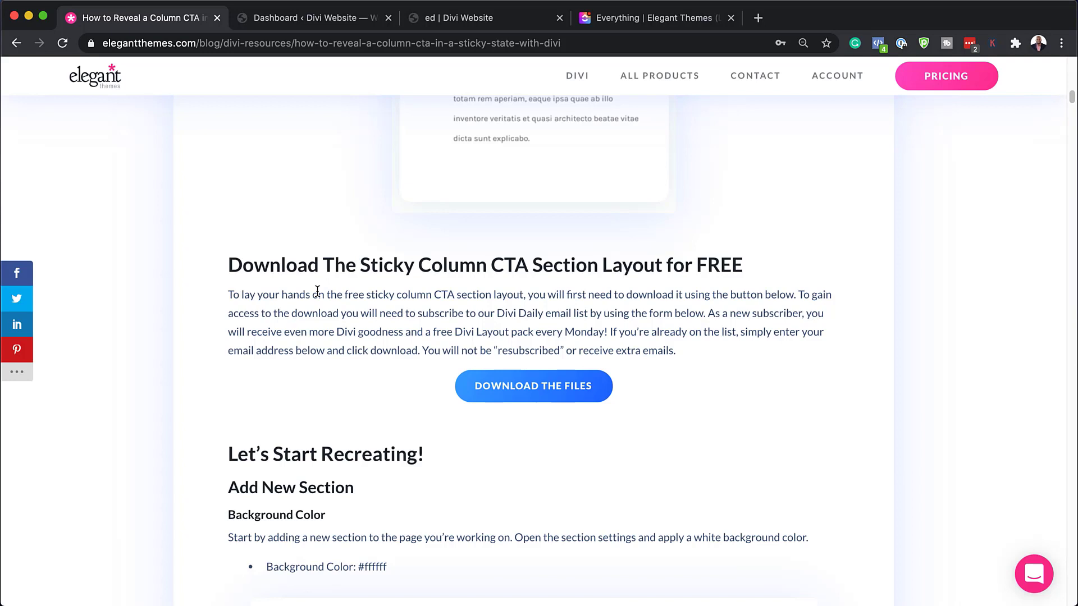
{"action": "left_click", "coordinate": [540, 391]}
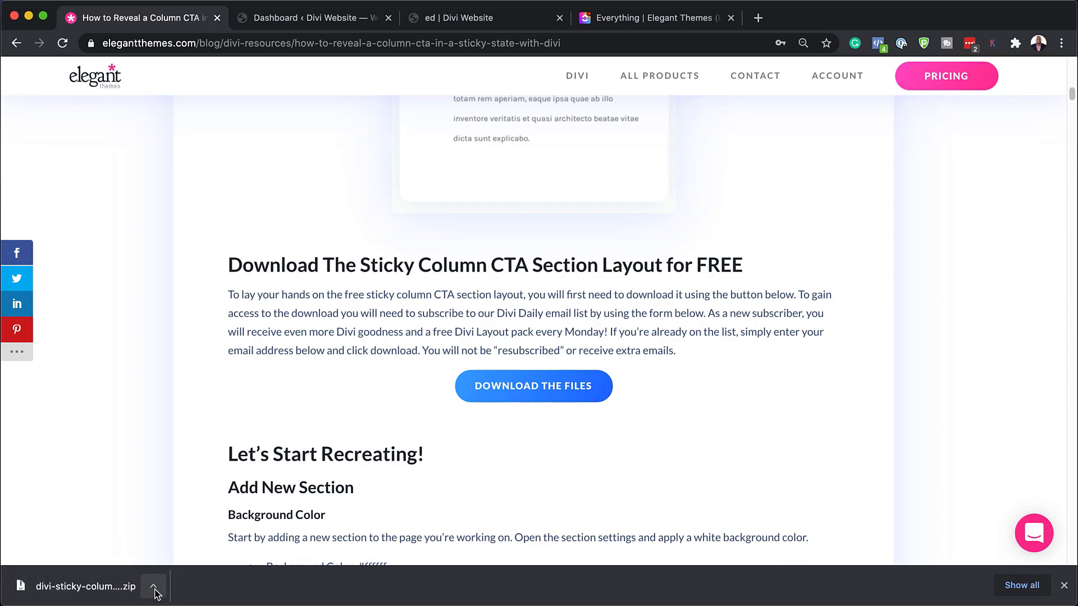
{"action": "left_click", "coordinate": [154, 589]}
{"action": "left_click", "coordinate": [178, 572]}
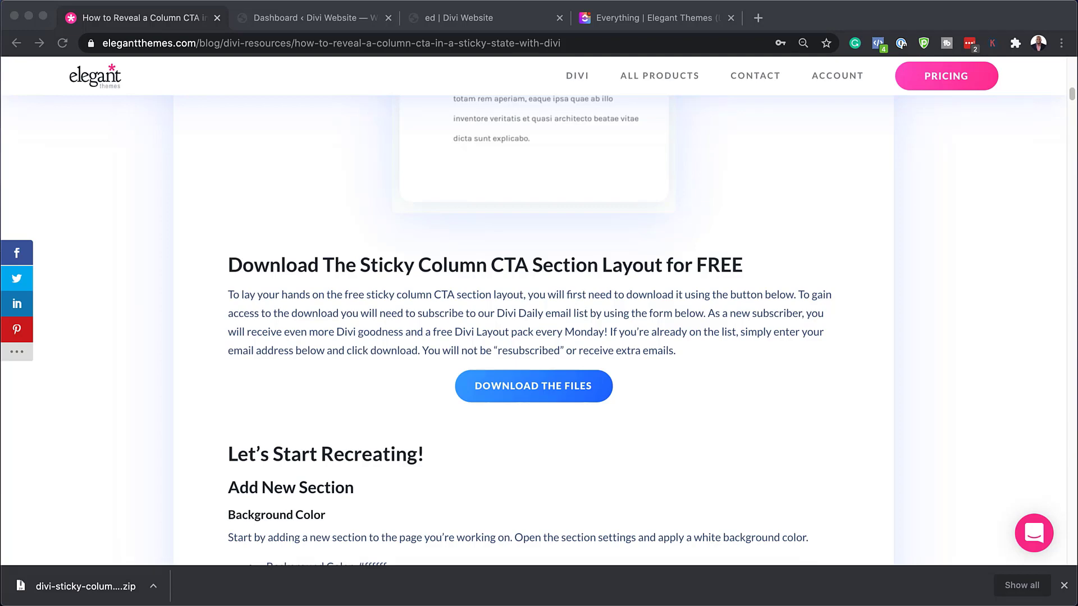
Open Divi > Divi Library from the dashboard and go to the Import tab of Import & Export.
{"action": "left_click", "coordinate": [333, 19]}
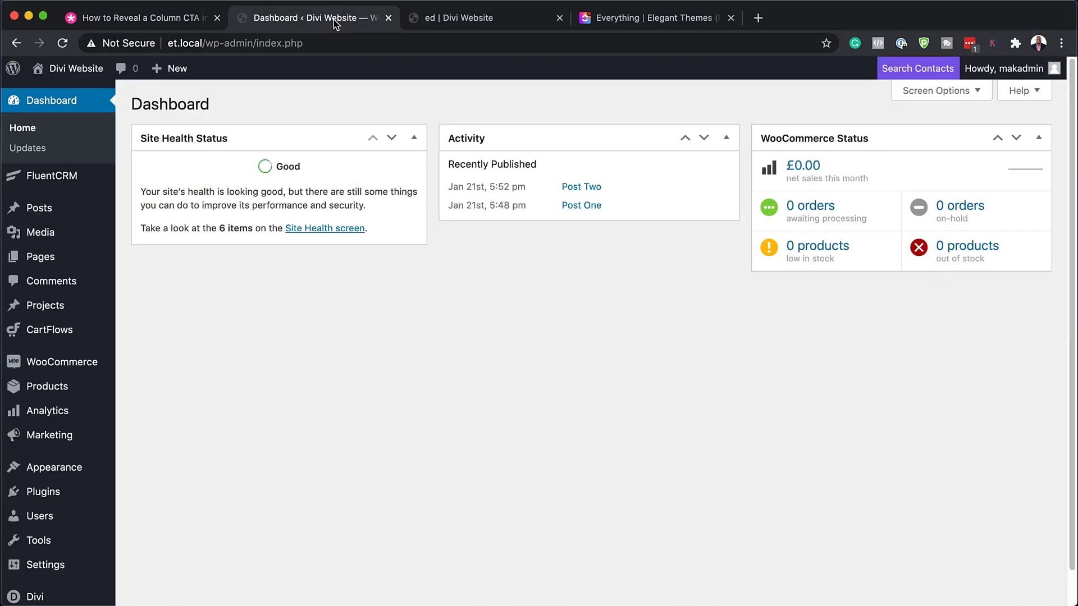
{"action": "scroll", "coordinate": [194, 341], "scroll_direction": "down", "scroll_amount": 2}
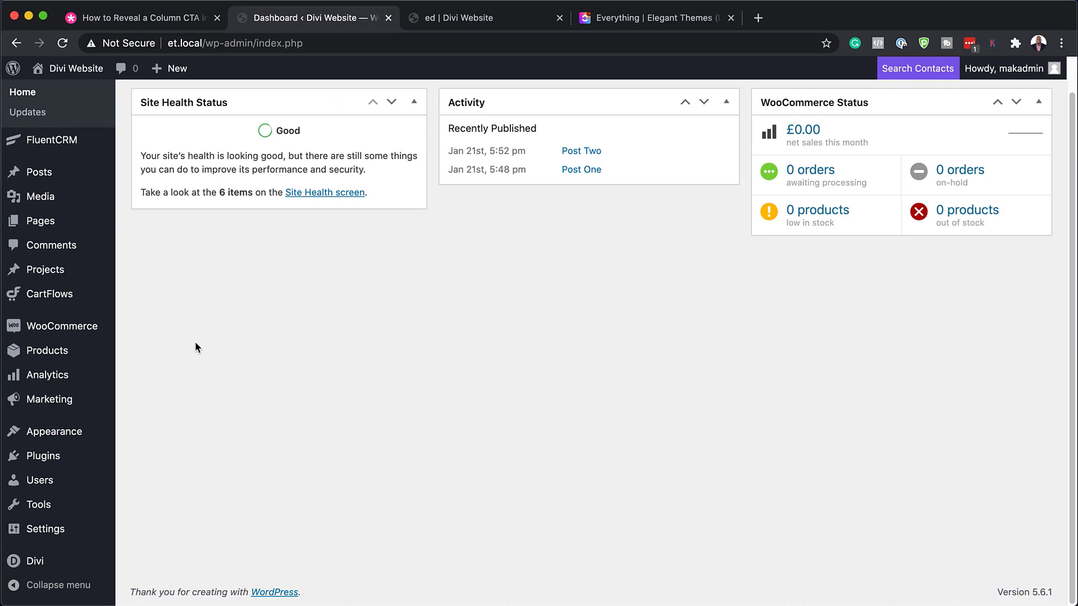
{"action": "mouse_move", "coordinate": [48, 573]}
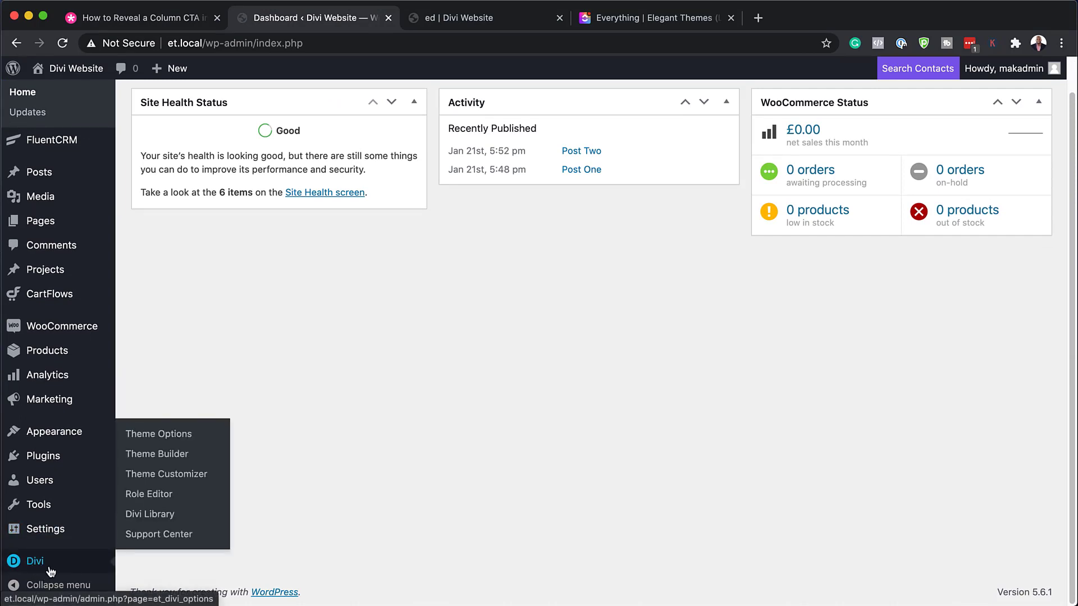
{"action": "left_click", "coordinate": [145, 516]}
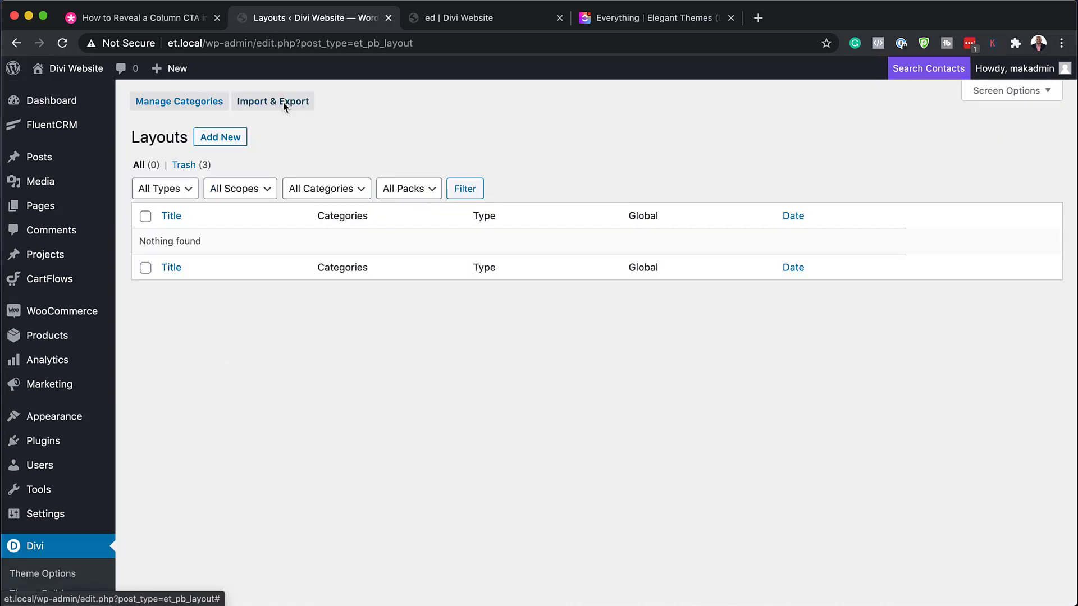
{"action": "left_click", "coordinate": [283, 103]}
{"action": "left_click", "coordinate": [499, 262]}
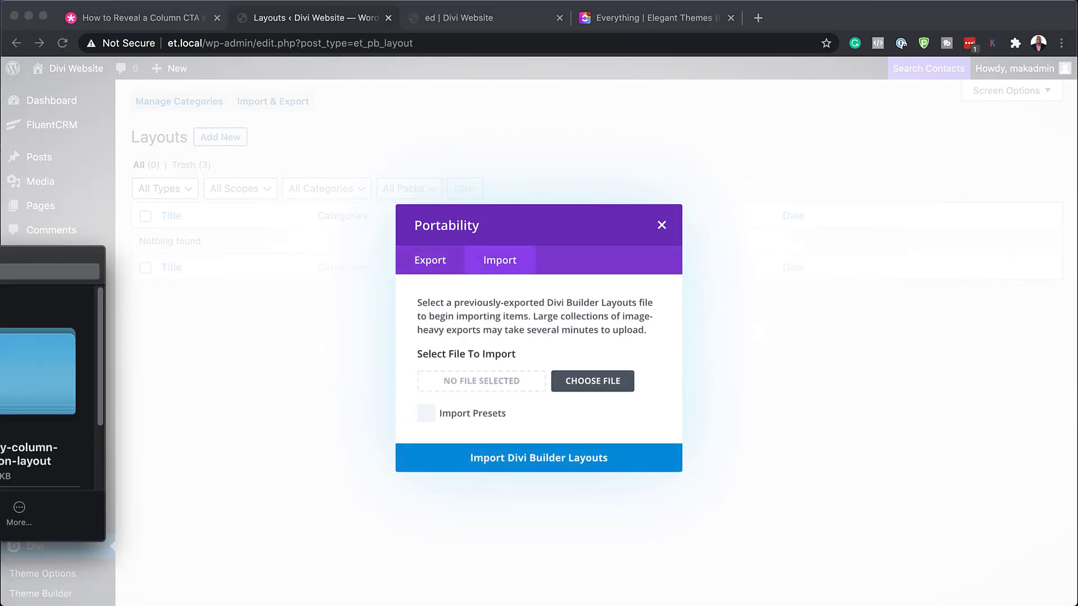
Drop divi-sticky-column-cta-section-layout.json from the unzipped folder into the import file field.
{"action": "left_click_drag", "start_coordinate": [1, 261], "coordinate": [431, 418]}
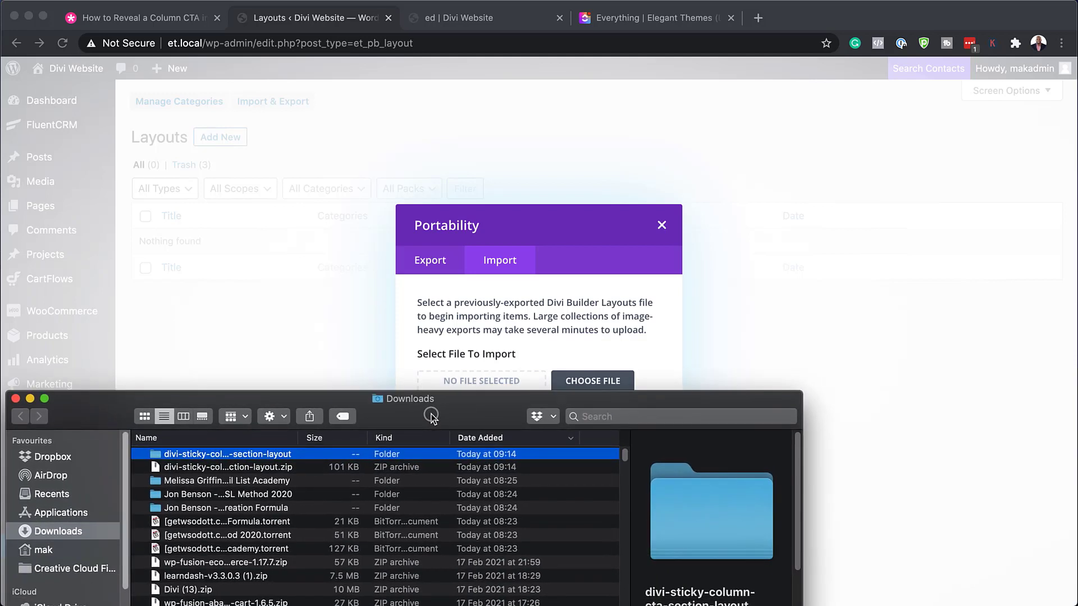
{"action": "double_click", "coordinate": [160, 456]}
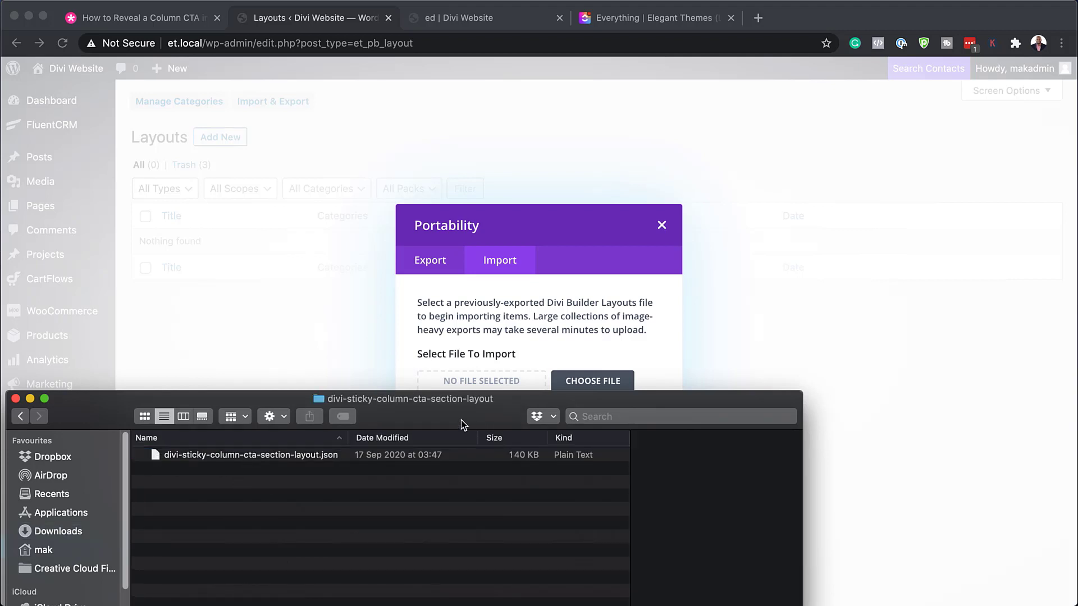
{"action": "left_click_drag", "start_coordinate": [462, 411], "coordinate": [485, 487]}
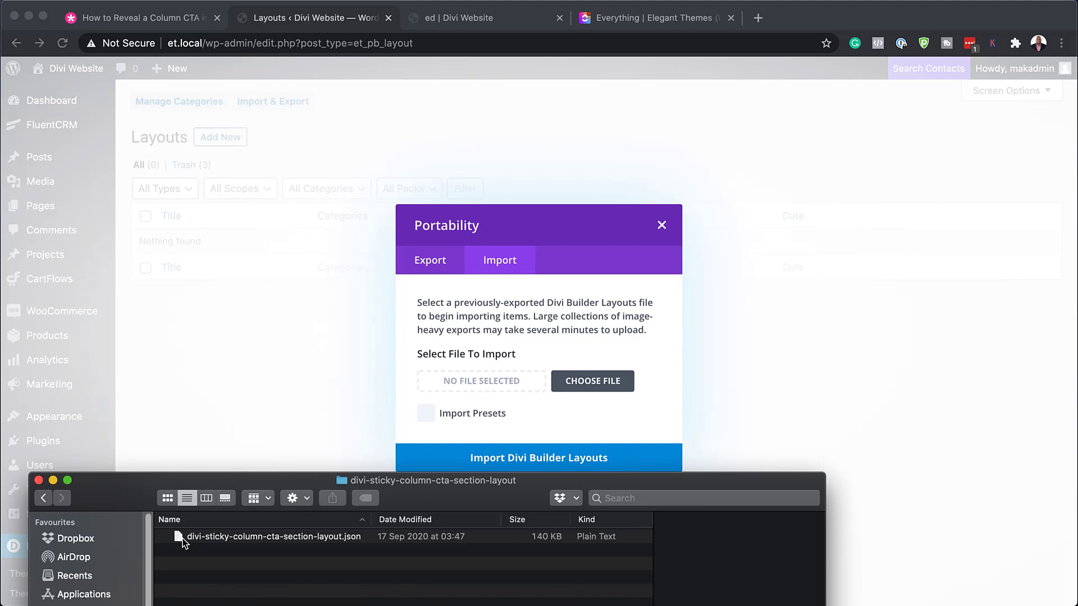
{"action": "left_click_drag", "start_coordinate": [183, 537], "coordinate": [492, 384]}
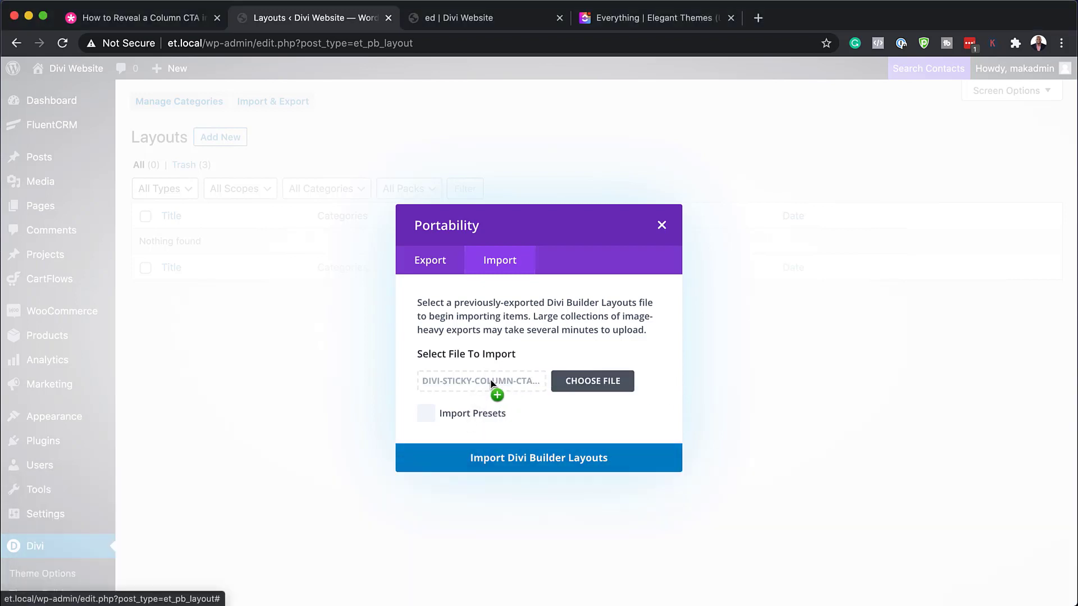
Import the layout file and wait until the Layouts list shows divi-sticky-column-cta-section-layout.
{"action": "left_click", "coordinate": [514, 464]}
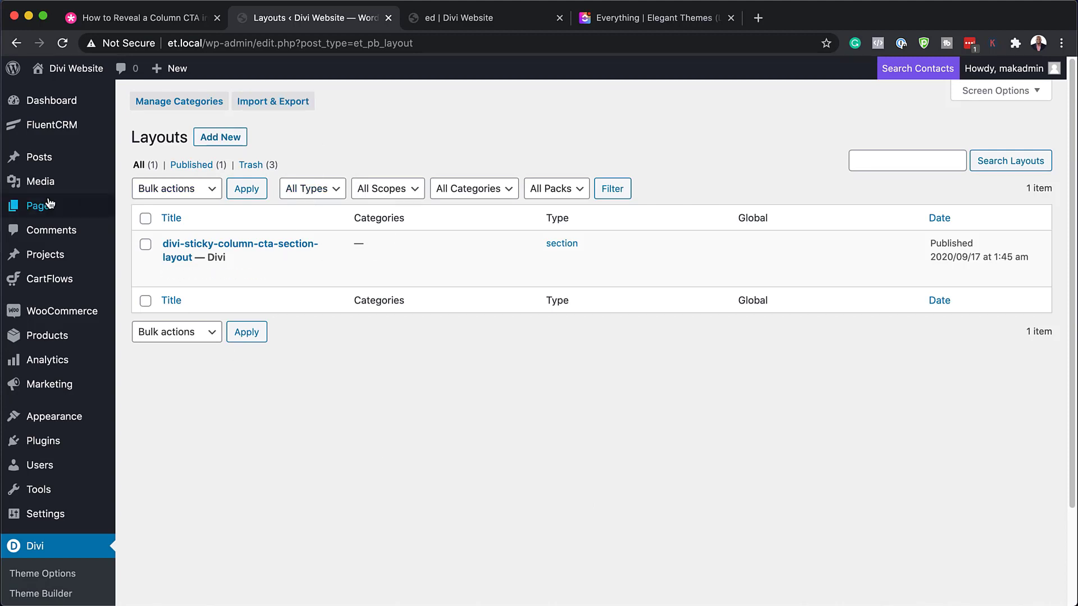
{"action": "mouse_move", "coordinate": [61, 210]}
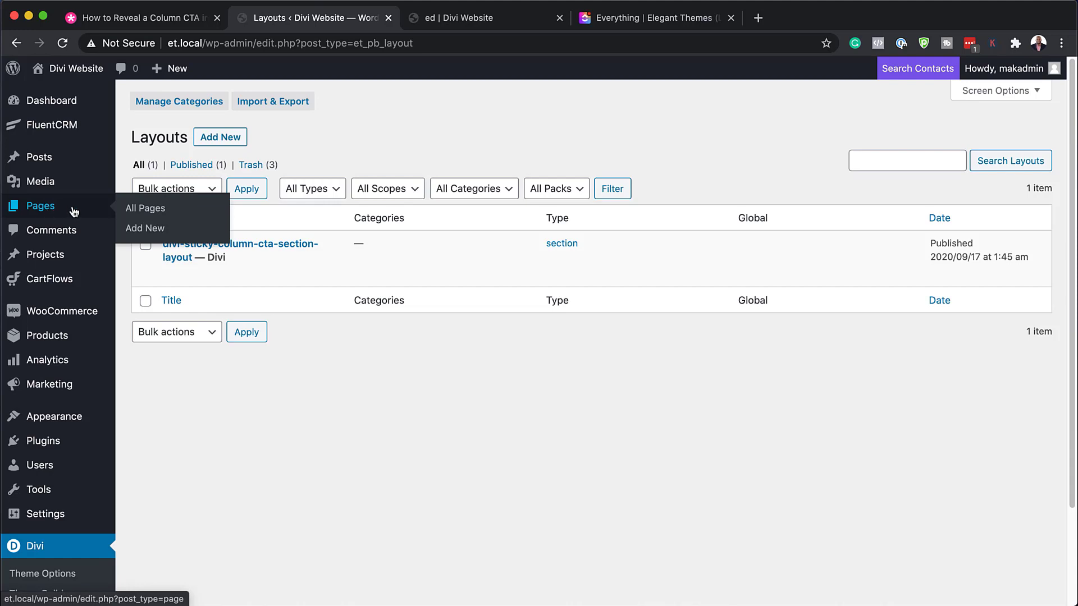
Add a new page titled 'Tutorial' and switch it to the Divi Builder.
{"action": "left_click", "coordinate": [164, 229]}
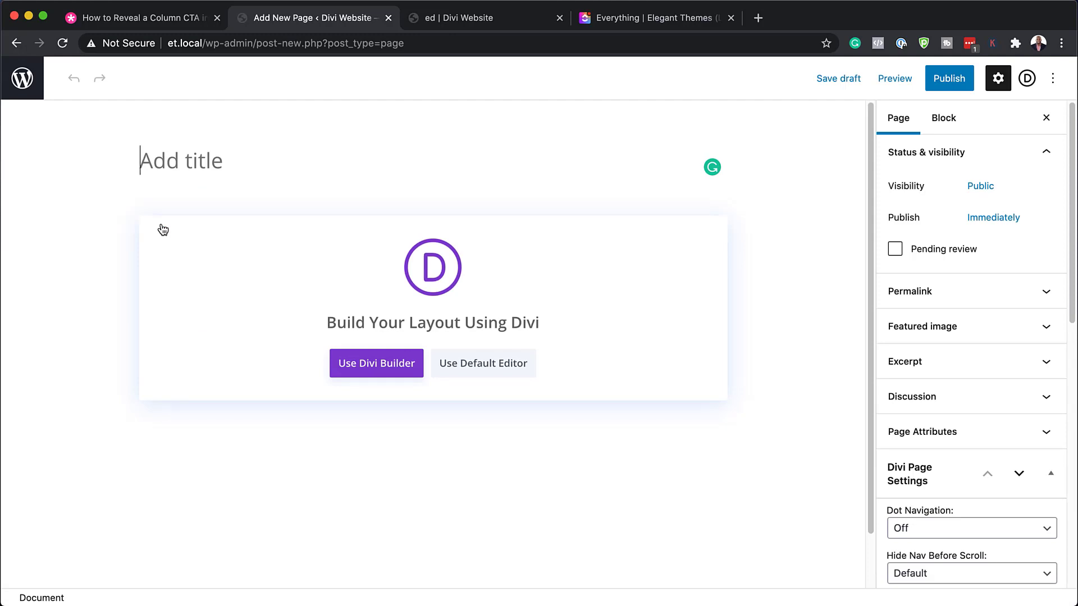
{"action": "type", "text": "Tutorial"}
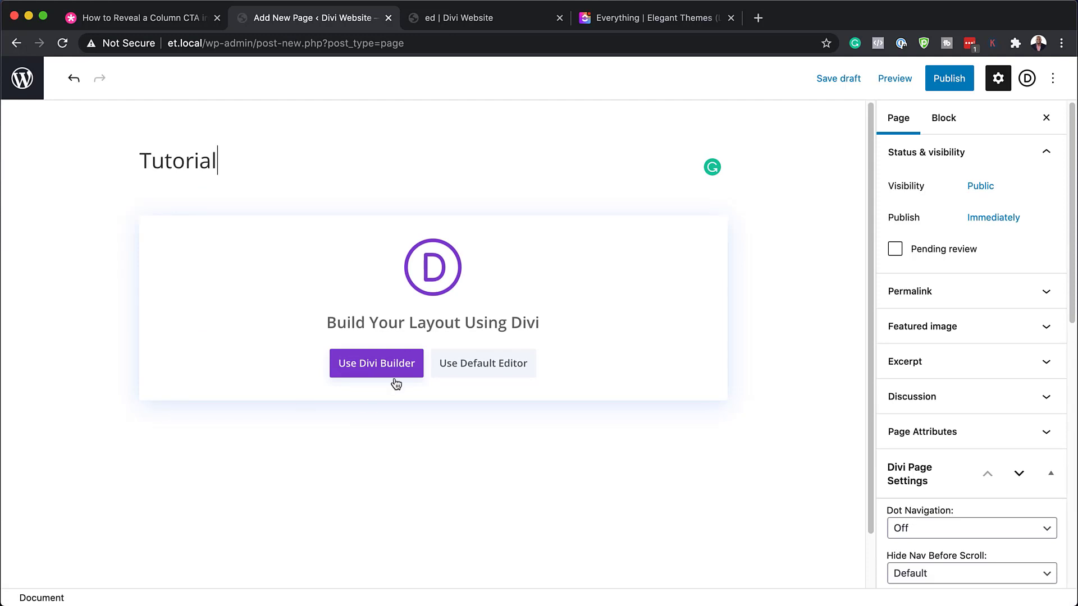
{"action": "left_click", "coordinate": [393, 366]}
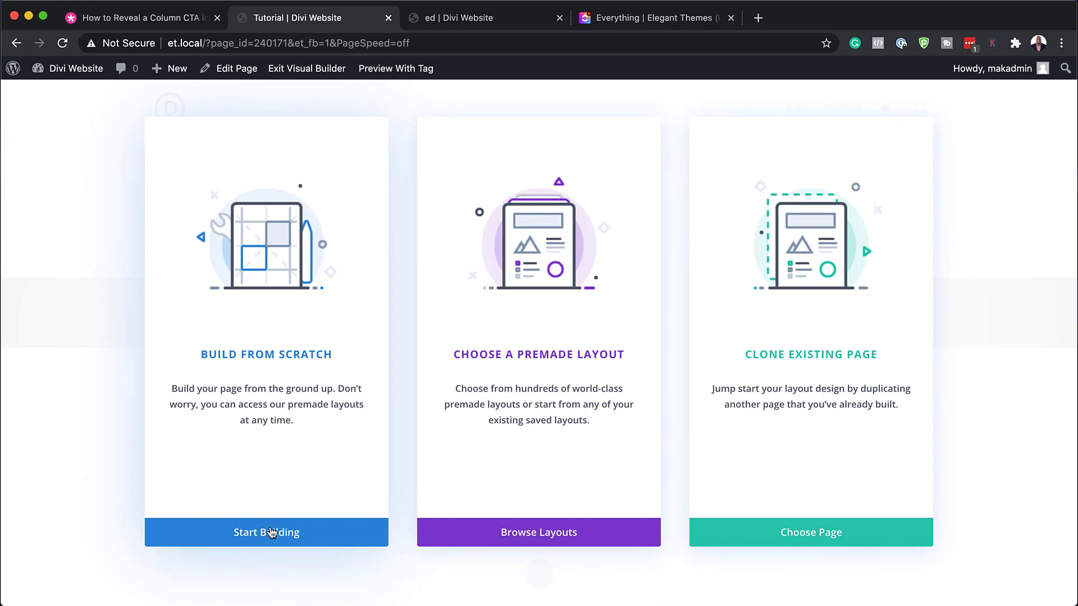
Add a new section and insert the saved divi-sticky-column-cta-section-layout from the library.
{"action": "left_click", "coordinate": [272, 533]}
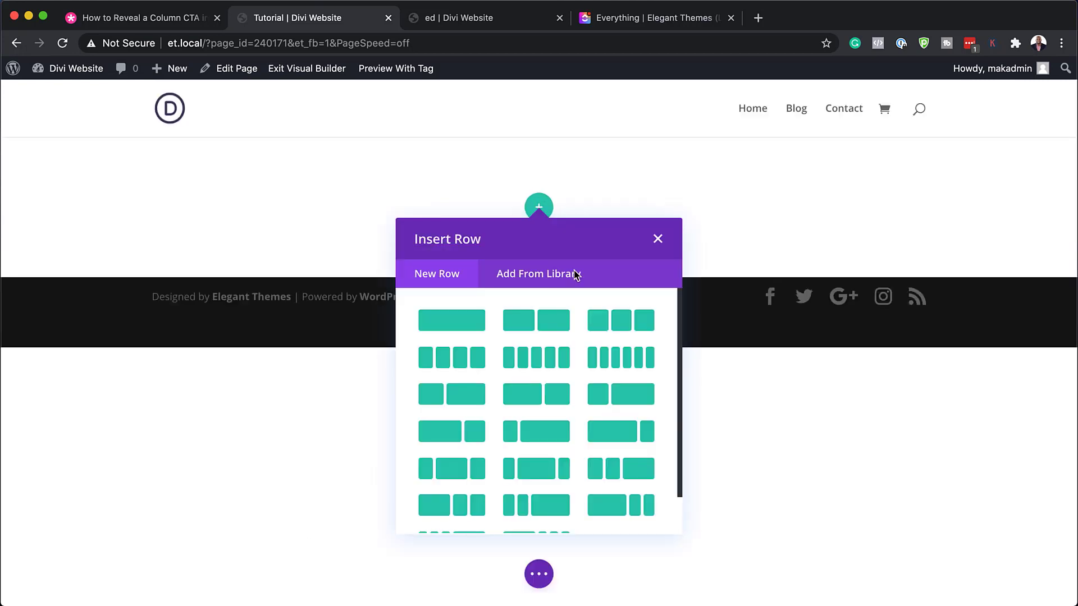
{"action": "left_click", "coordinate": [657, 239]}
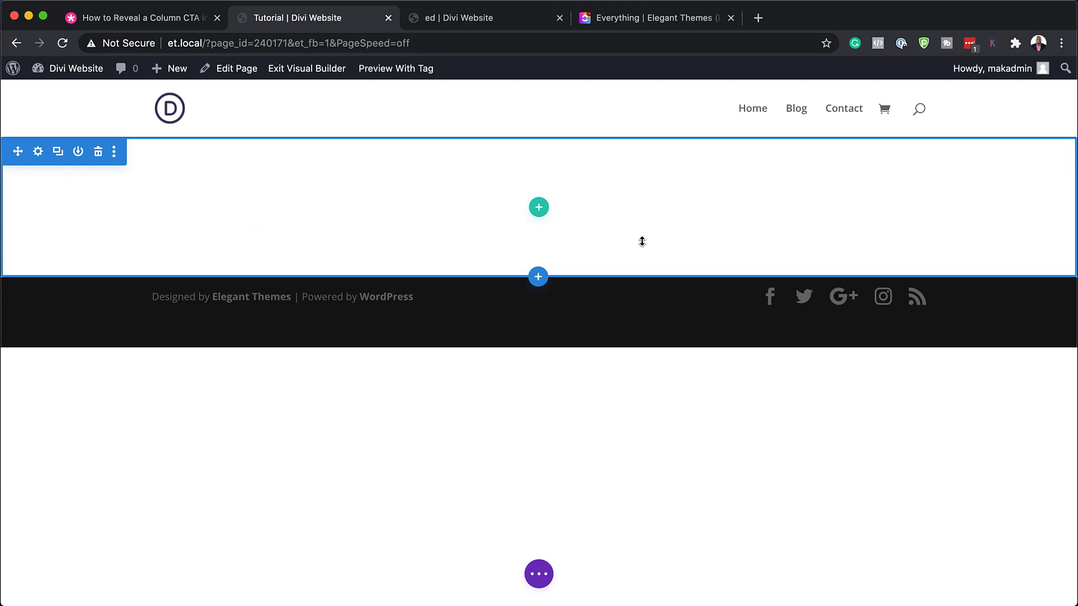
{"action": "left_click", "coordinate": [539, 278]}
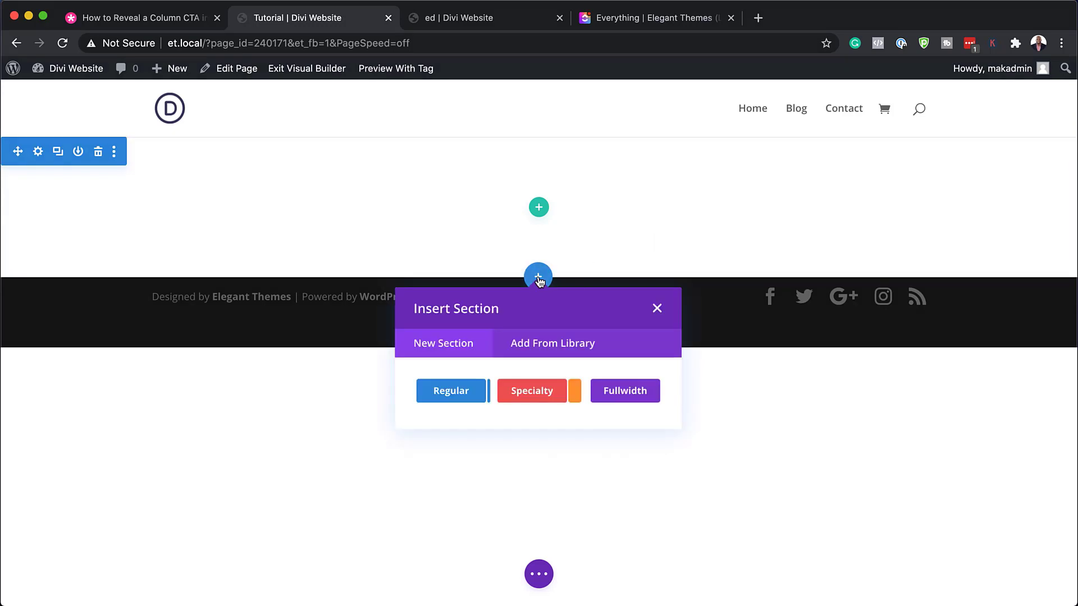
{"action": "left_click", "coordinate": [555, 347]}
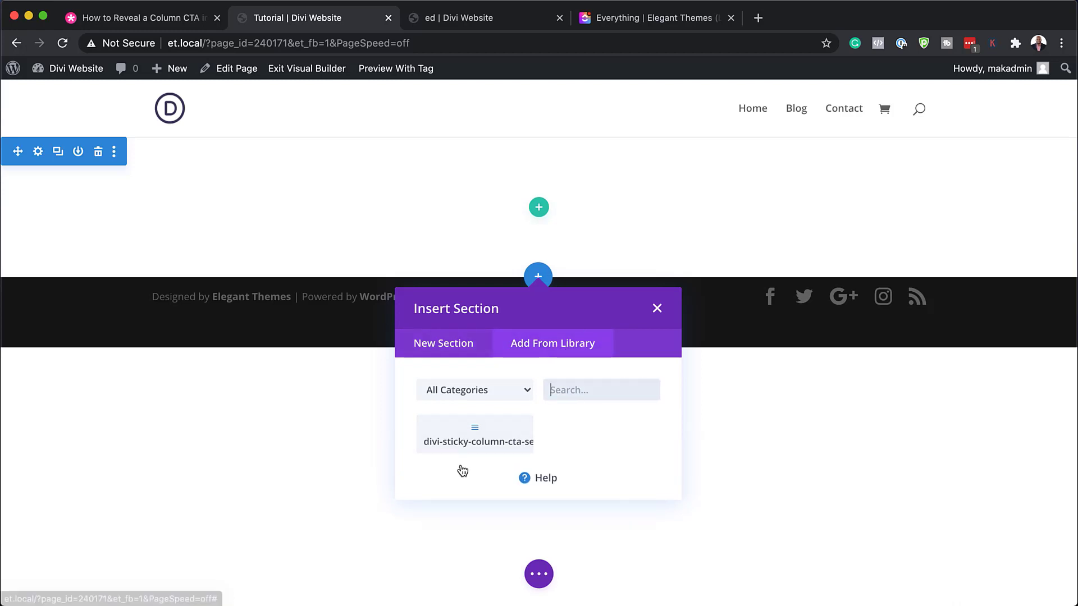
{"action": "left_click", "coordinate": [499, 442]}
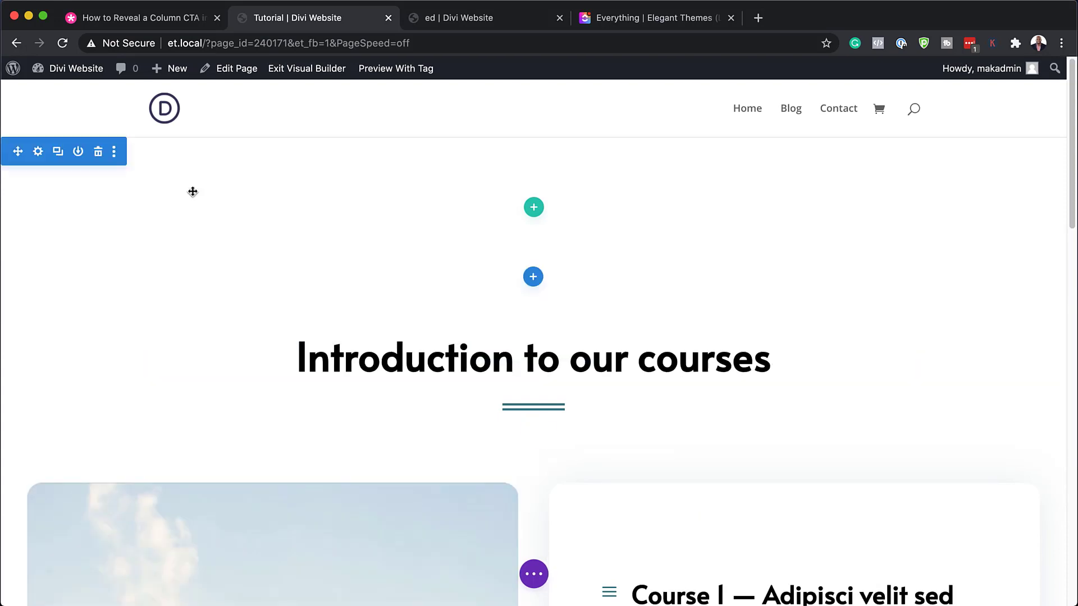
Delete the empty top section, then scroll down and up to preview the sticky CTA card.
{"action": "left_click", "coordinate": [98, 153]}
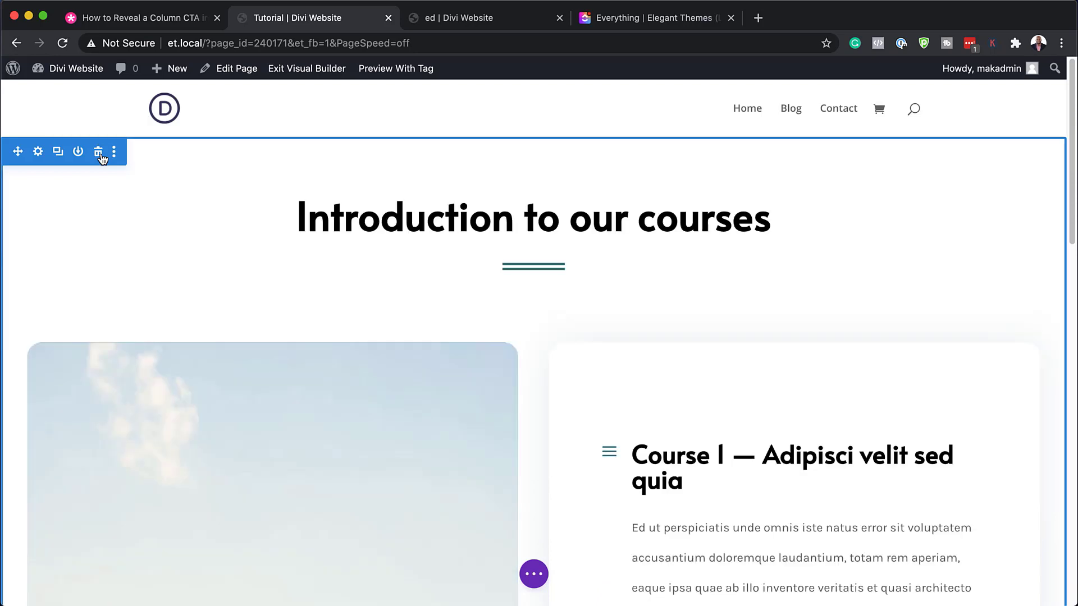
{"action": "scroll", "coordinate": [563, 398], "scroll_direction": "down", "scroll_amount": 3}
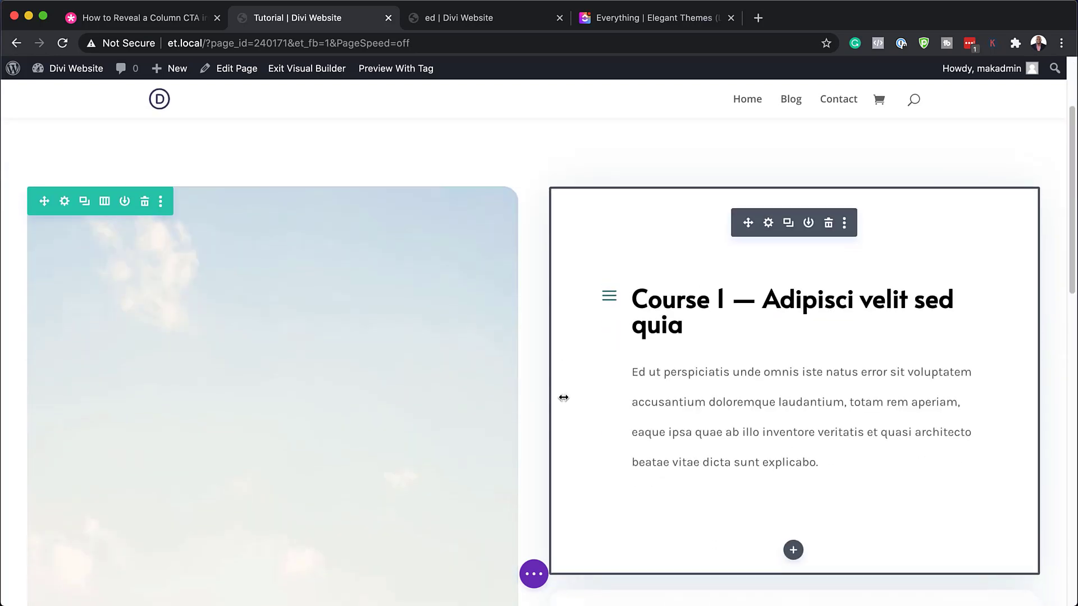
{"action": "scroll", "coordinate": [563, 397], "scroll_direction": "down", "scroll_amount": 3}
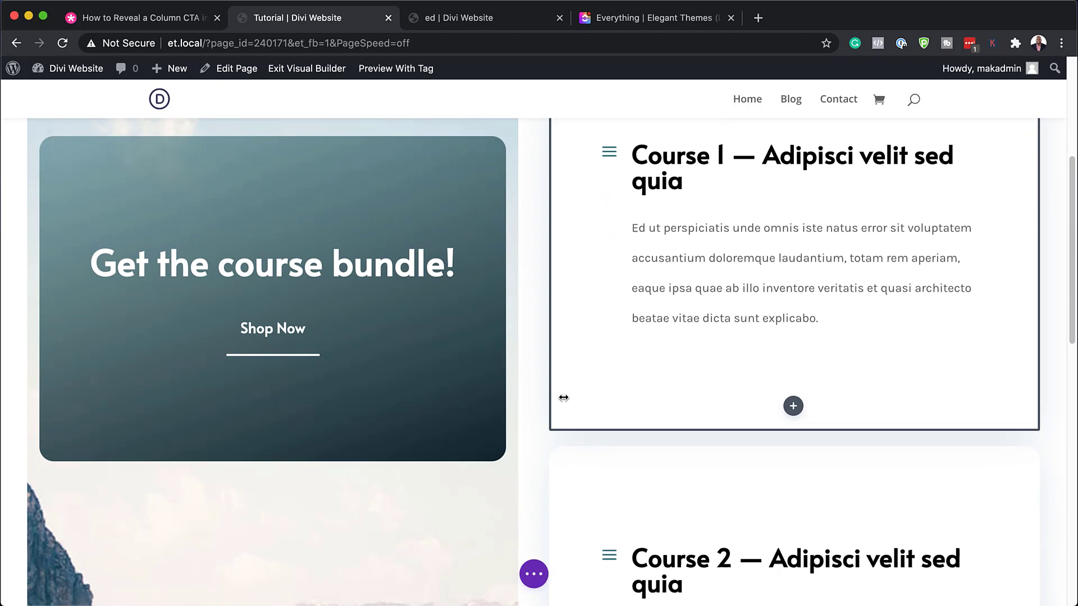
{"action": "scroll", "coordinate": [563, 398], "scroll_direction": "down", "scroll_amount": 14}
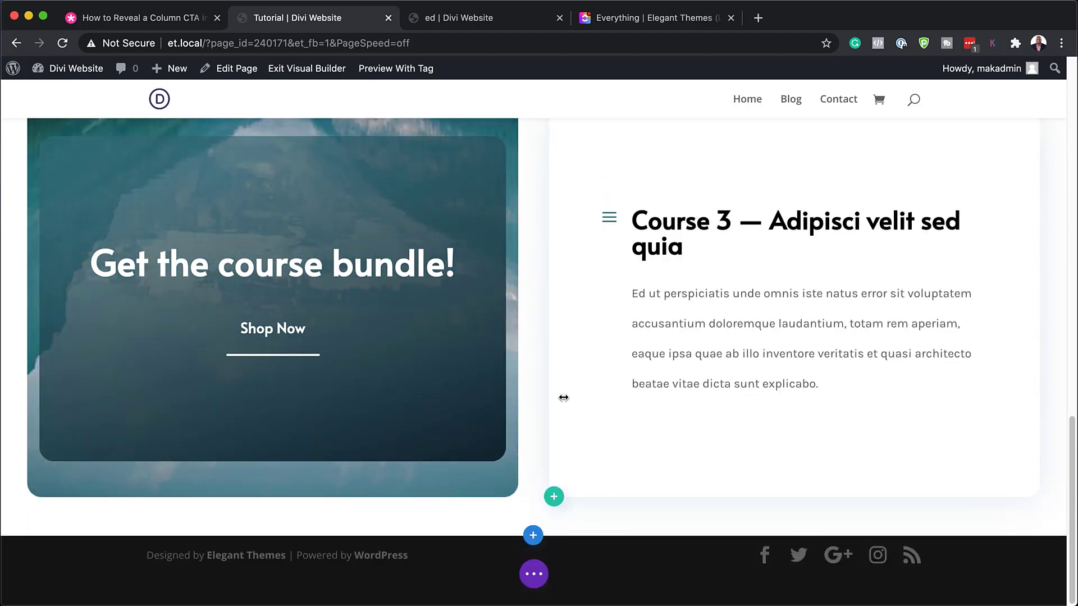
{"action": "mouse_move", "coordinate": [551, 383]}
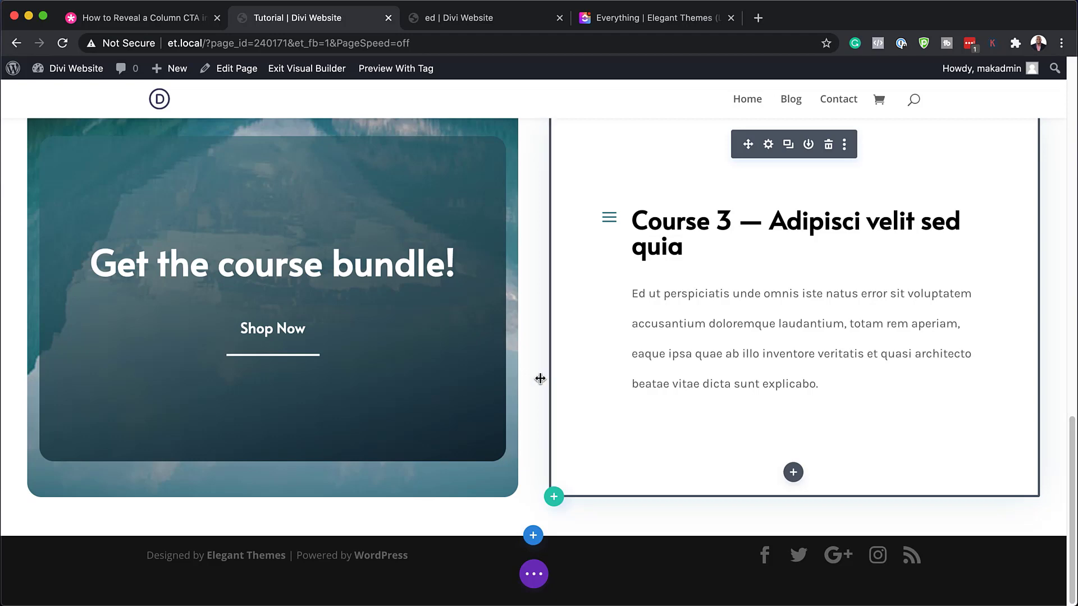
{"action": "scroll", "coordinate": [567, 387], "scroll_direction": "up", "scroll_amount": 15}
{"action": "scroll", "coordinate": [567, 388], "scroll_direction": "up", "scroll_amount": 3}
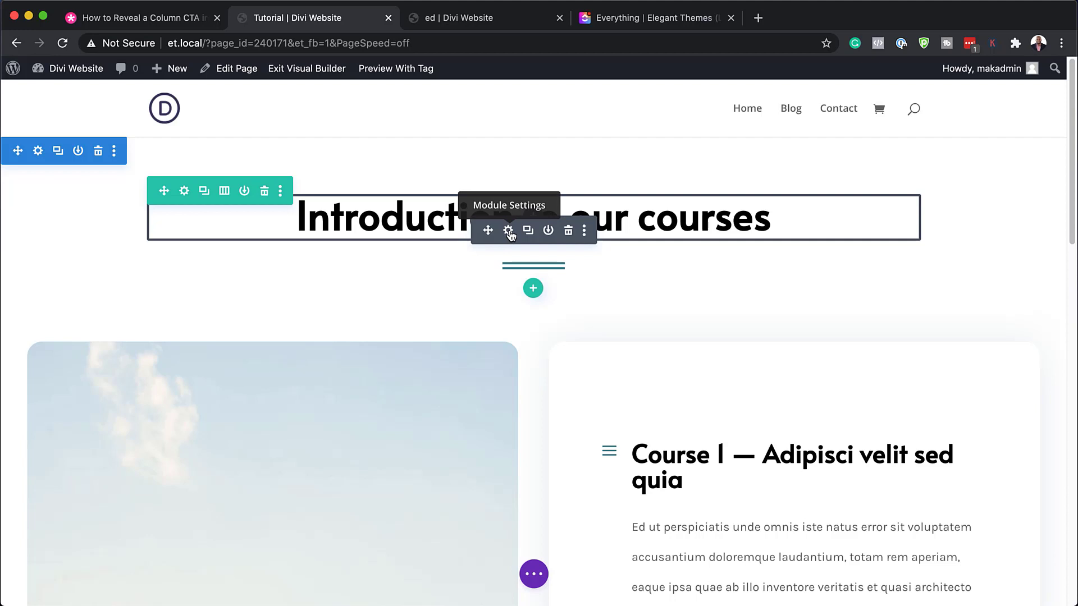
{"action": "left_click", "coordinate": [509, 232]}
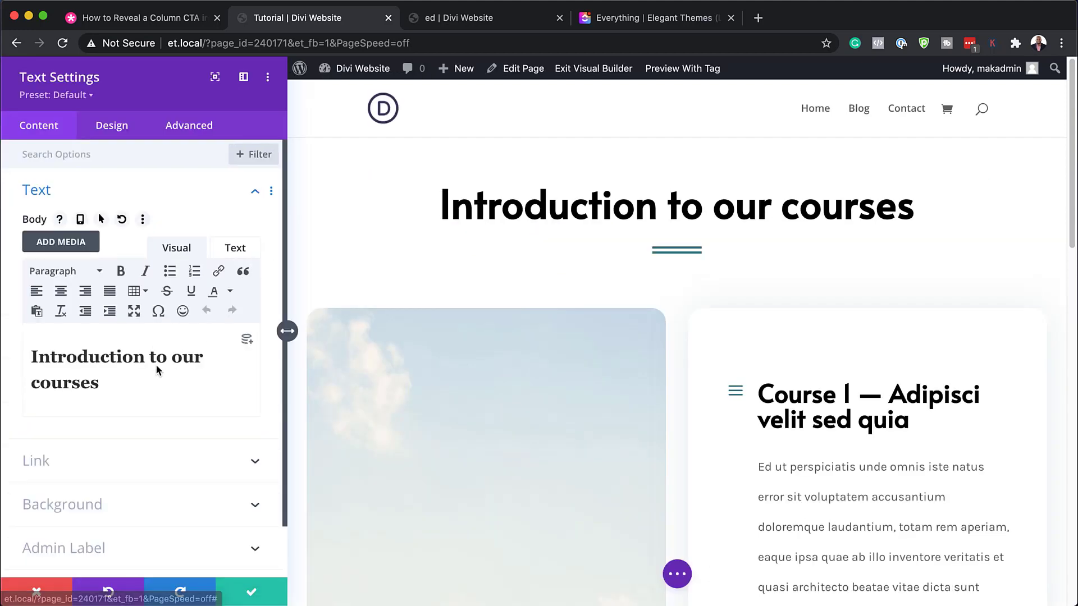
{"action": "triple_click", "coordinate": [100, 382]}
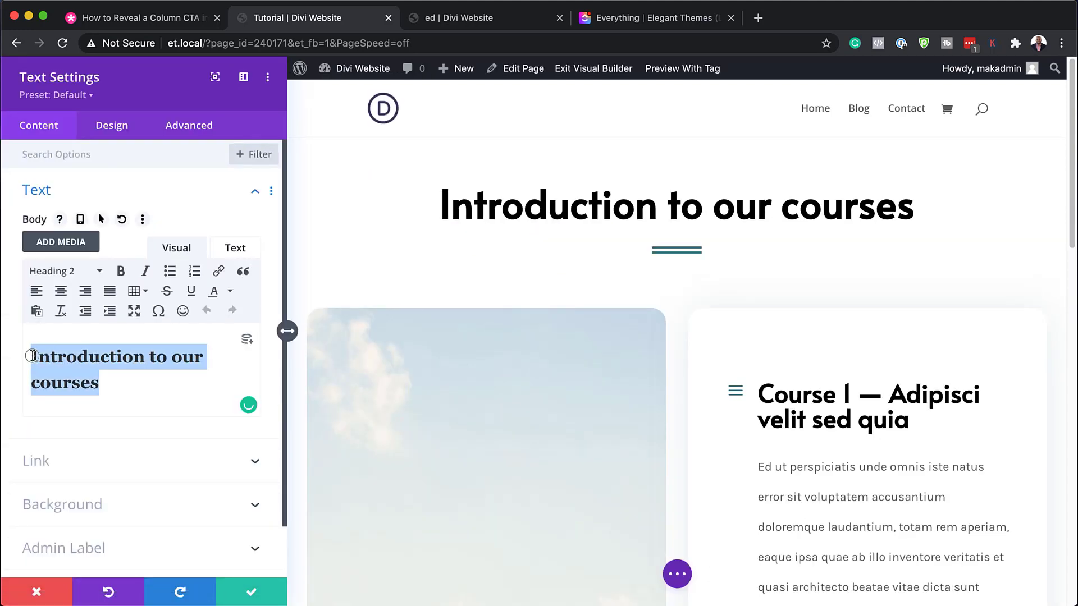
{"action": "left_click", "coordinate": [114, 129]}
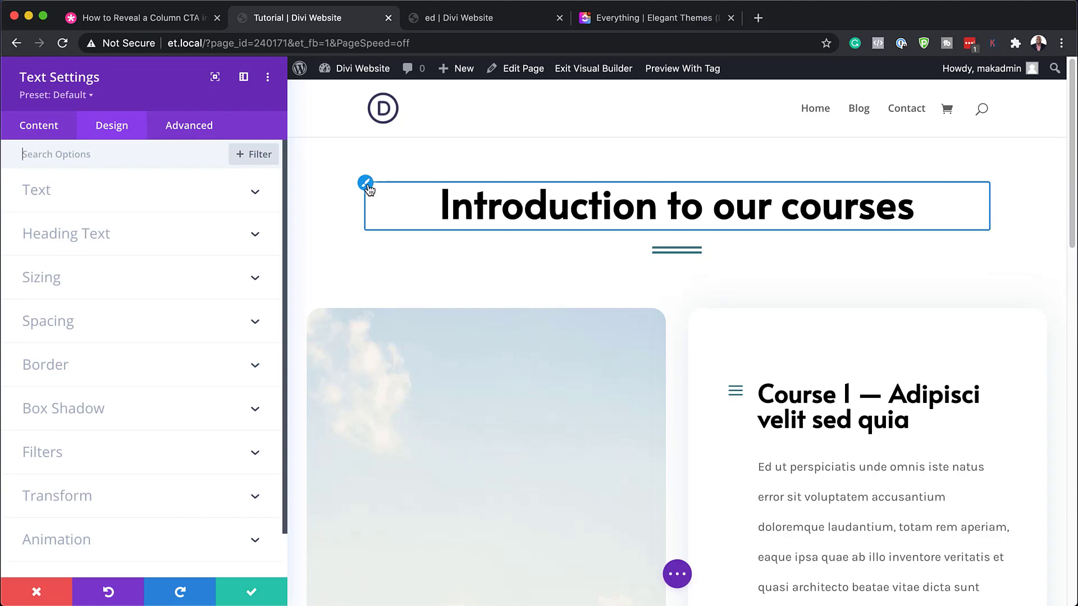
{"action": "left_click", "coordinate": [368, 188]}
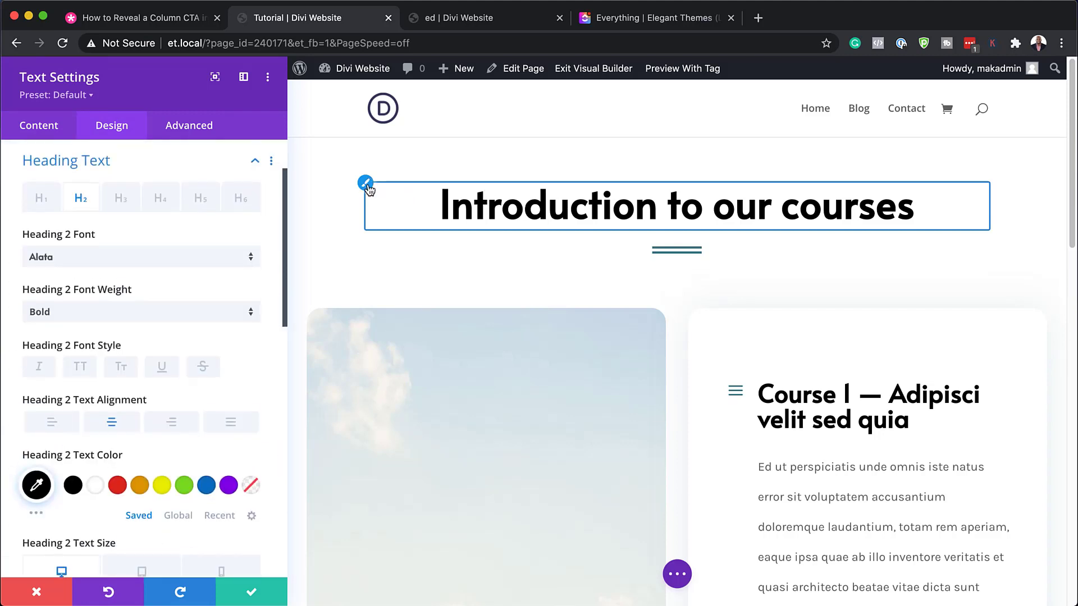
{"action": "left_click", "coordinate": [148, 264]}
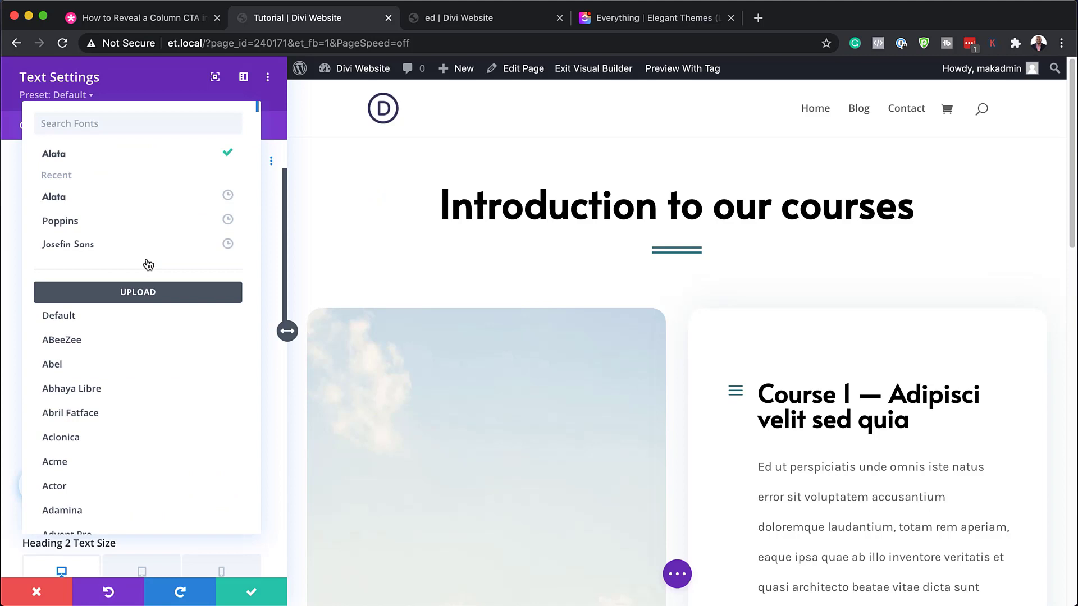
{"action": "left_click", "coordinate": [110, 230]}
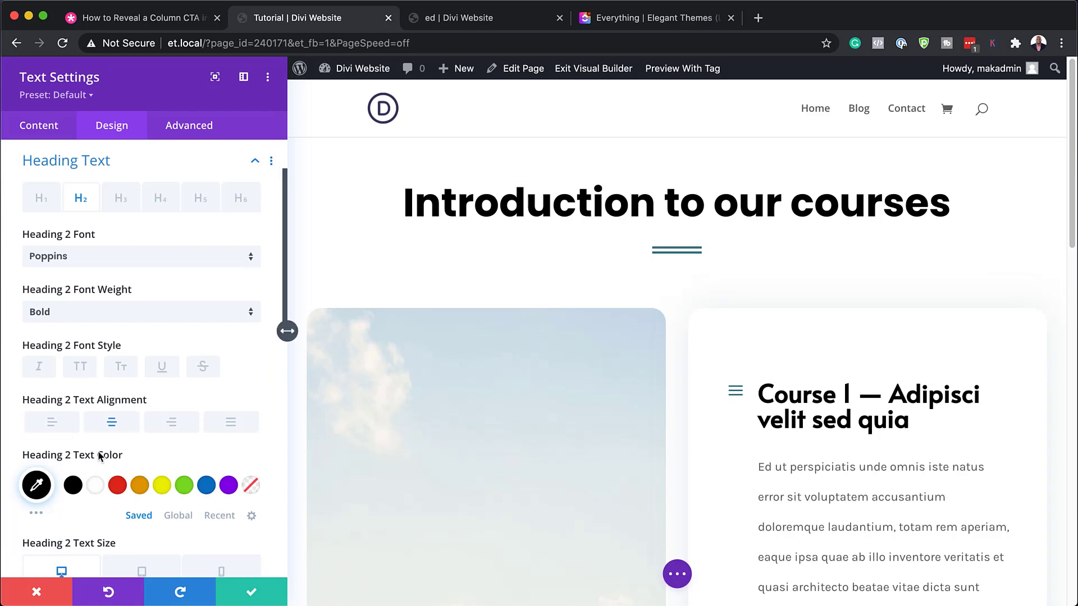
{"action": "left_click", "coordinate": [37, 486]}
{"action": "scroll", "coordinate": [286, 494], "scroll_direction": "down", "scroll_amount": 3}
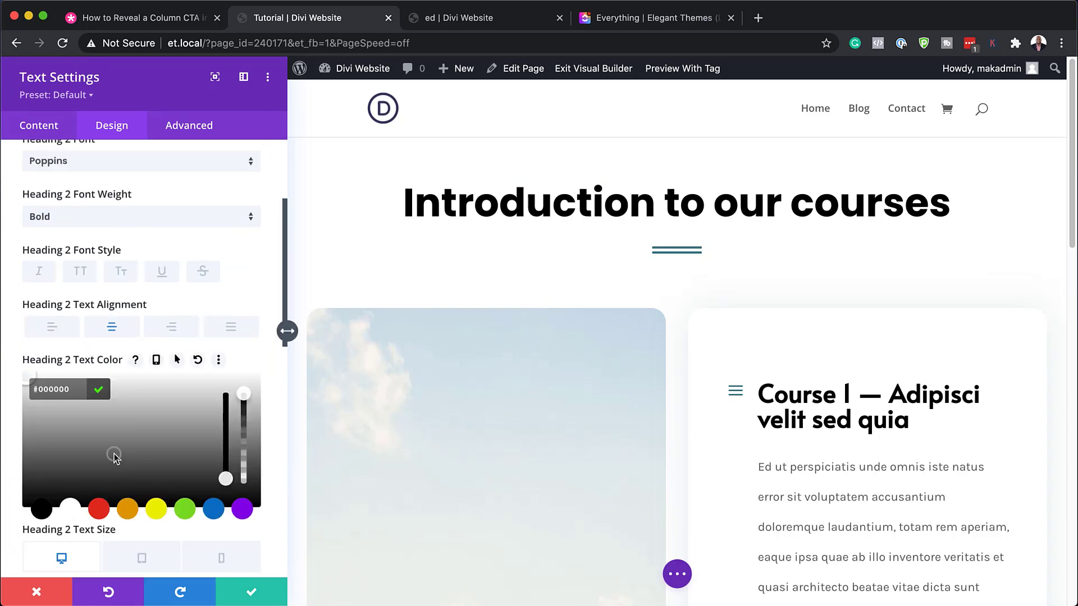
{"action": "left_click_drag", "start_coordinate": [43, 386], "coordinate": [117, 458]}
{"action": "left_click", "coordinate": [107, 512]}
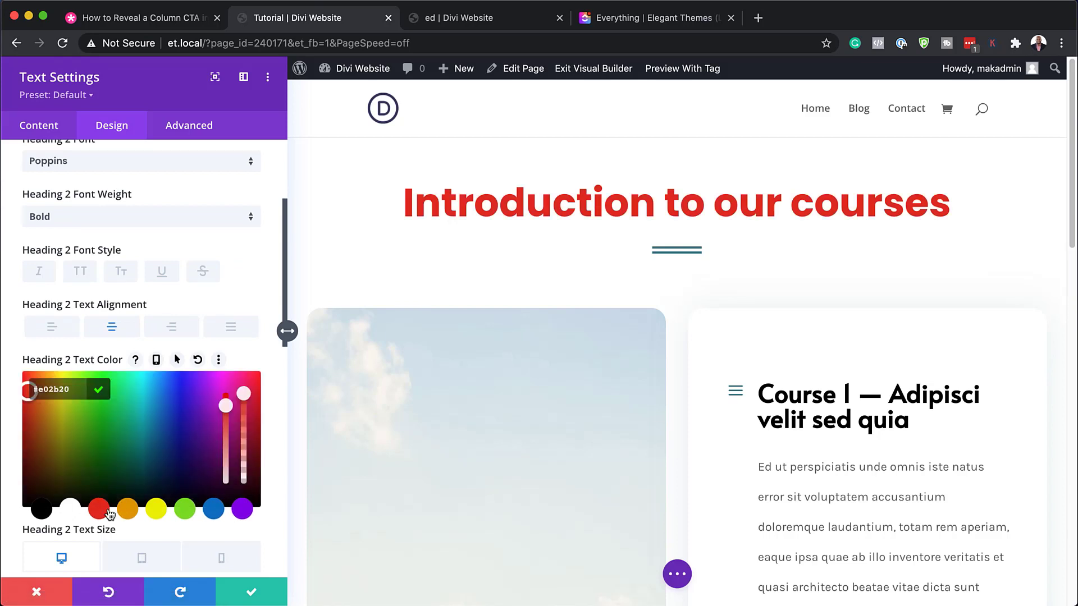
{"action": "left_click", "coordinate": [46, 596]}
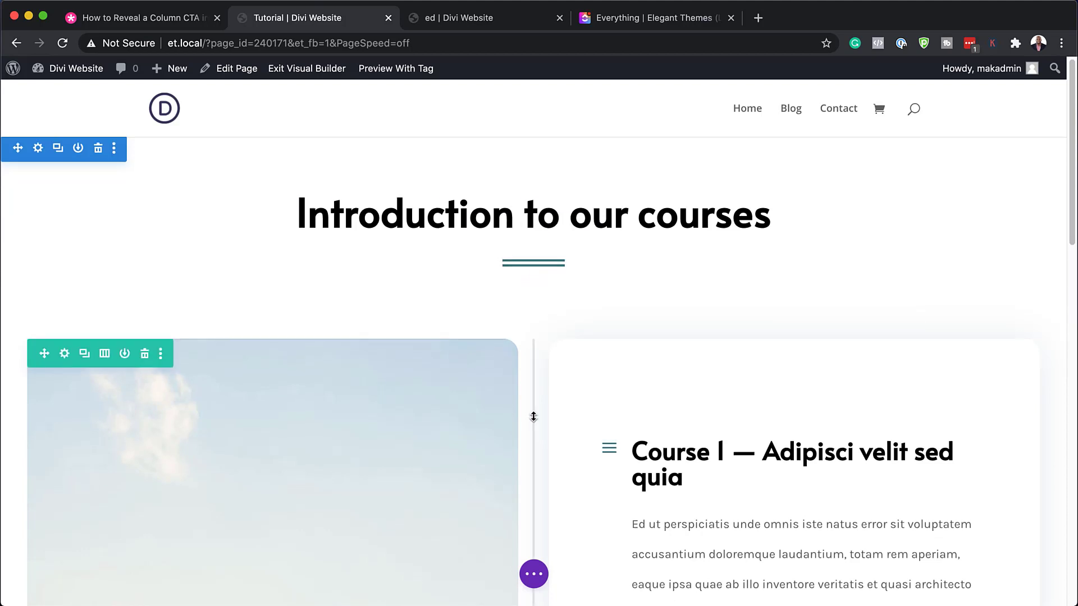
Choose the document icon under Image & Icon in the Course 1 blurb's settings.
{"action": "scroll", "coordinate": [534, 416], "scroll_direction": "down", "scroll_amount": 5}
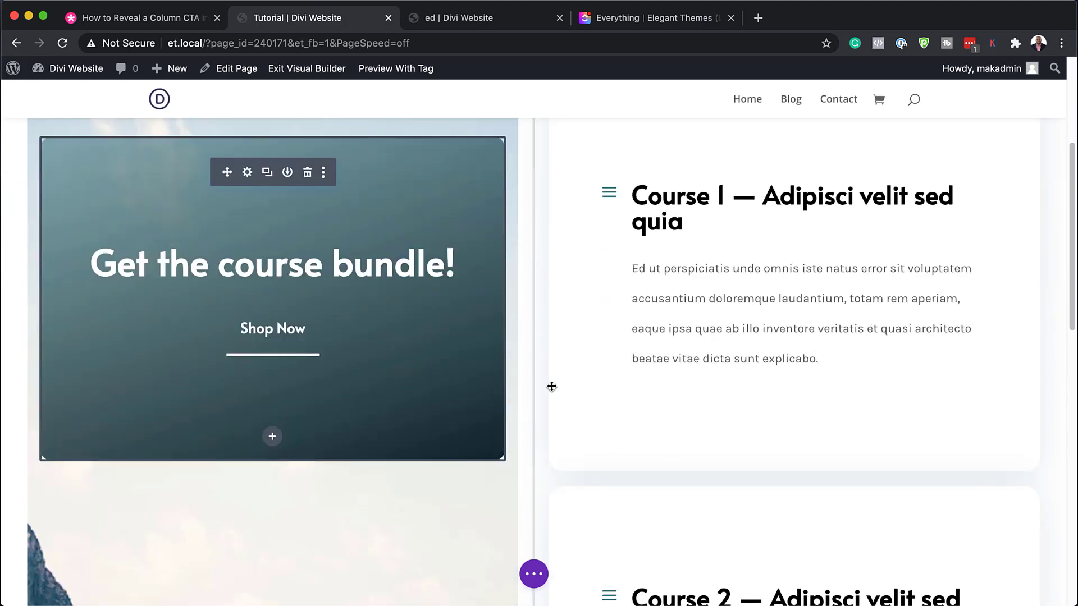
{"action": "scroll", "coordinate": [657, 361], "scroll_direction": "up", "scroll_amount": 3}
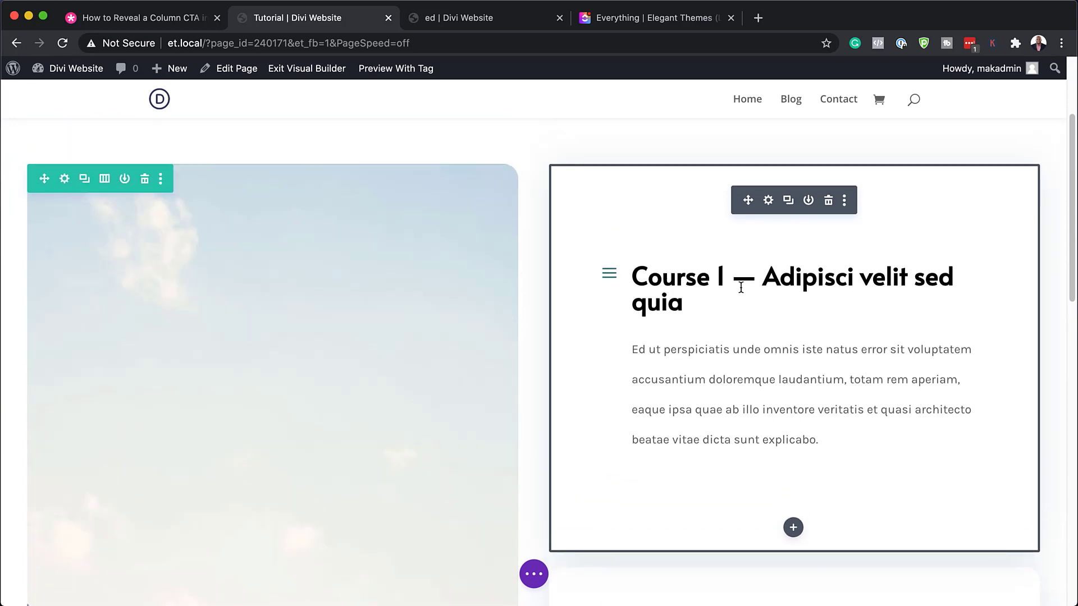
{"action": "left_click", "coordinate": [769, 201]}
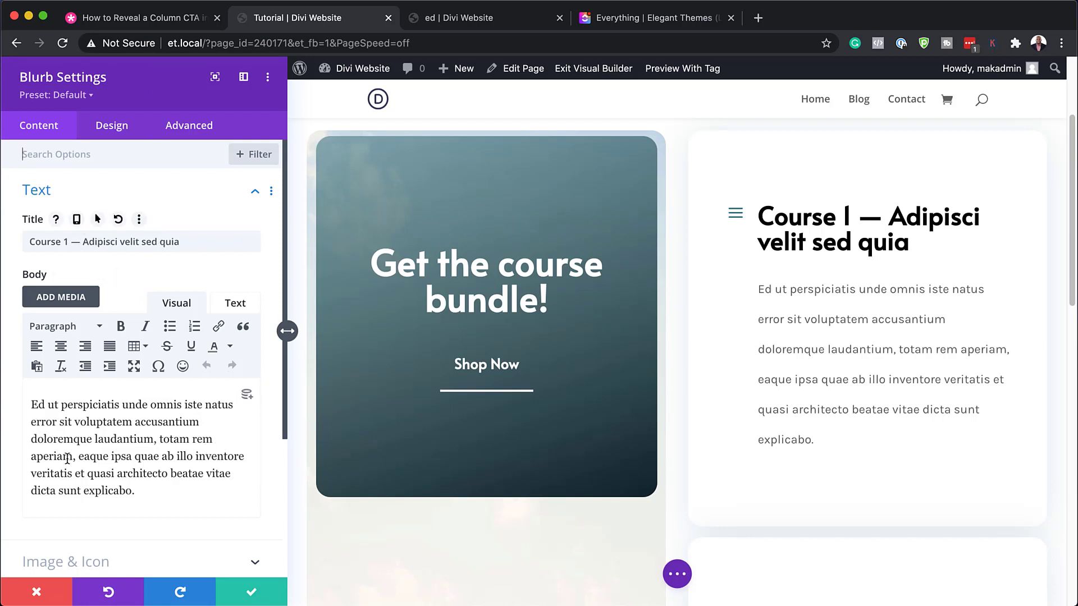
{"action": "scroll", "coordinate": [121, 449], "scroll_direction": "down", "scroll_amount": 2}
{"action": "scroll", "coordinate": [142, 441], "scroll_direction": "down", "scroll_amount": 2}
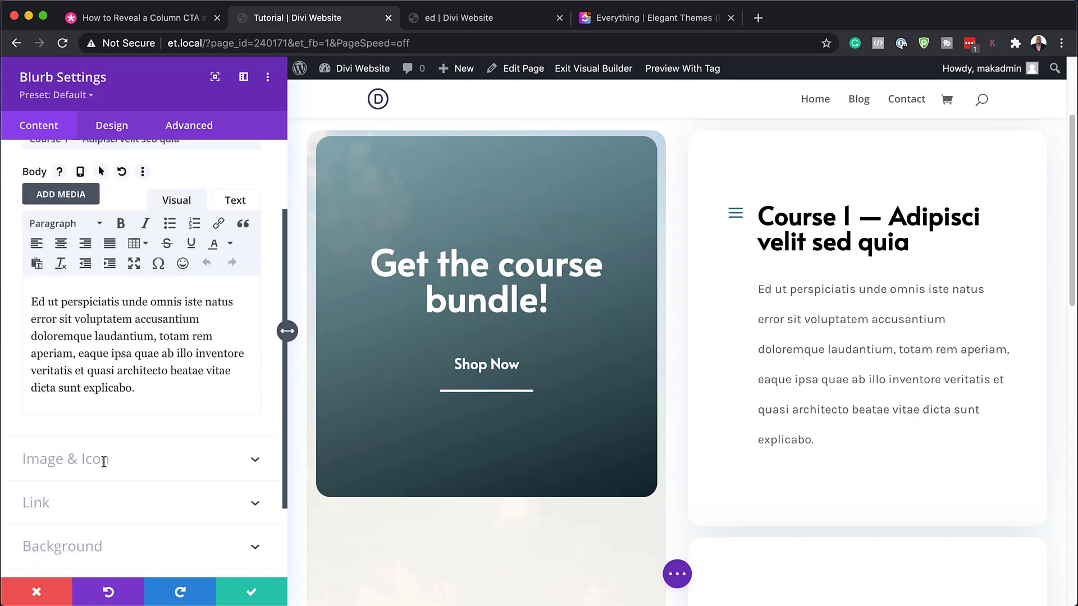
{"action": "left_click", "coordinate": [102, 466]}
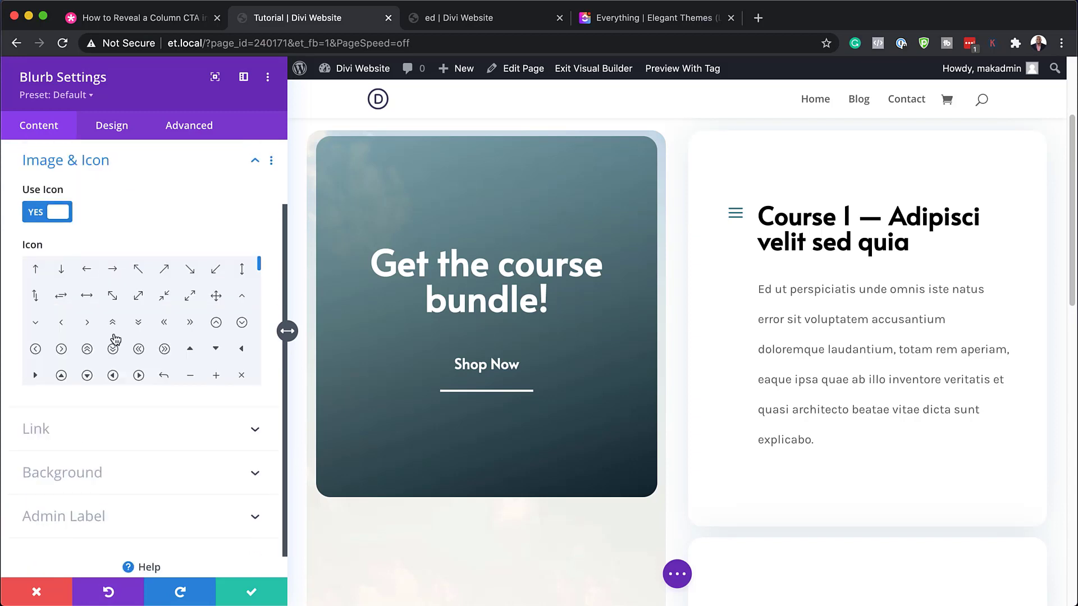
{"action": "left_click_drag", "start_coordinate": [261, 273], "coordinate": [261, 285]}
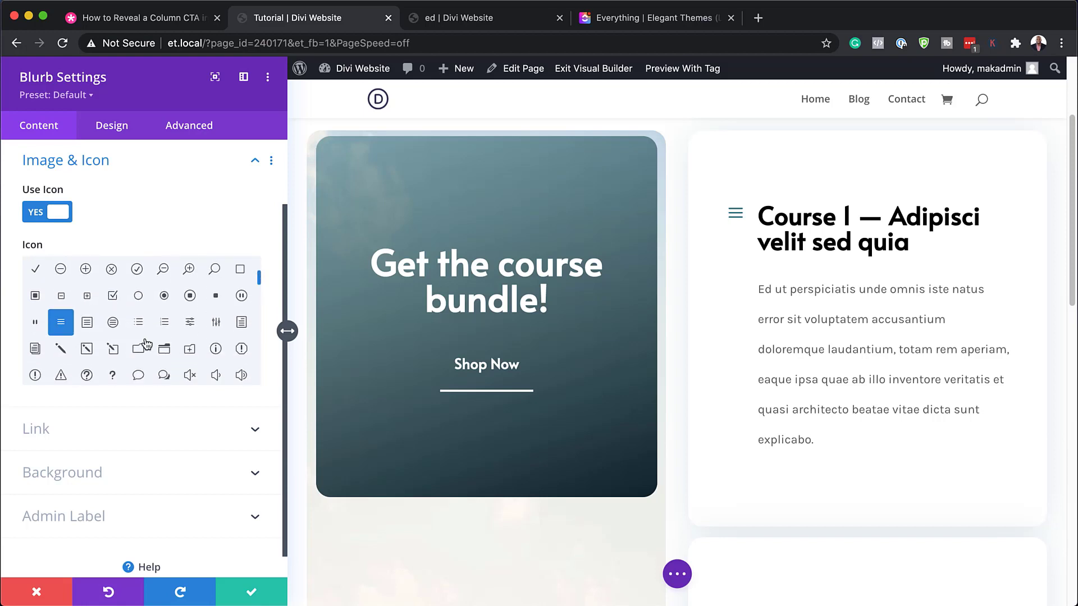
{"action": "left_click", "coordinate": [88, 324]}
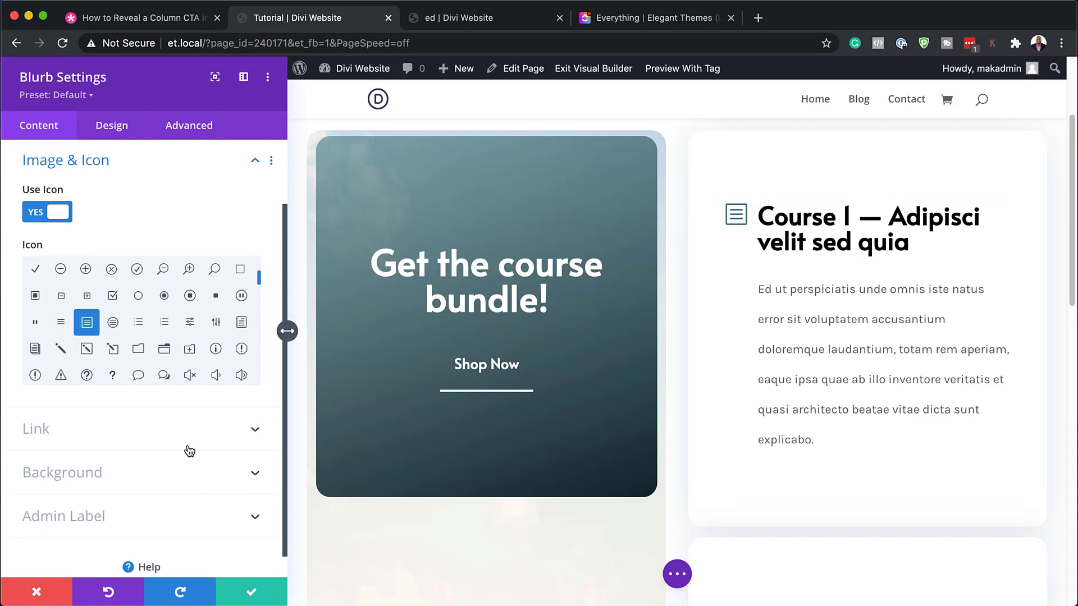
Make the Course 1 blurb icon orange in the Design settings.
{"action": "left_click", "coordinate": [132, 134]}
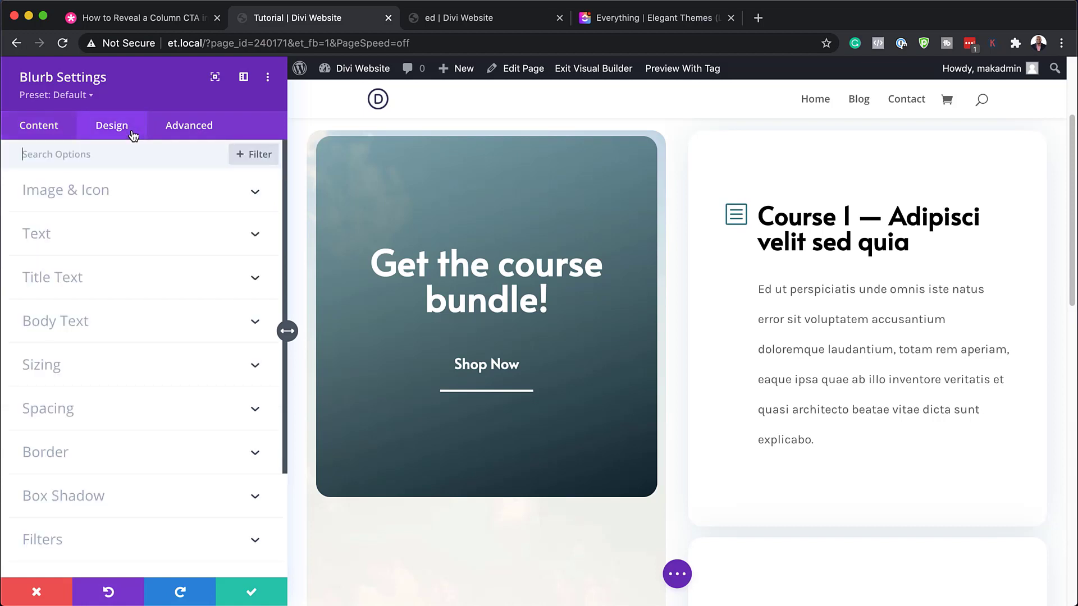
{"action": "left_click", "coordinate": [95, 194]}
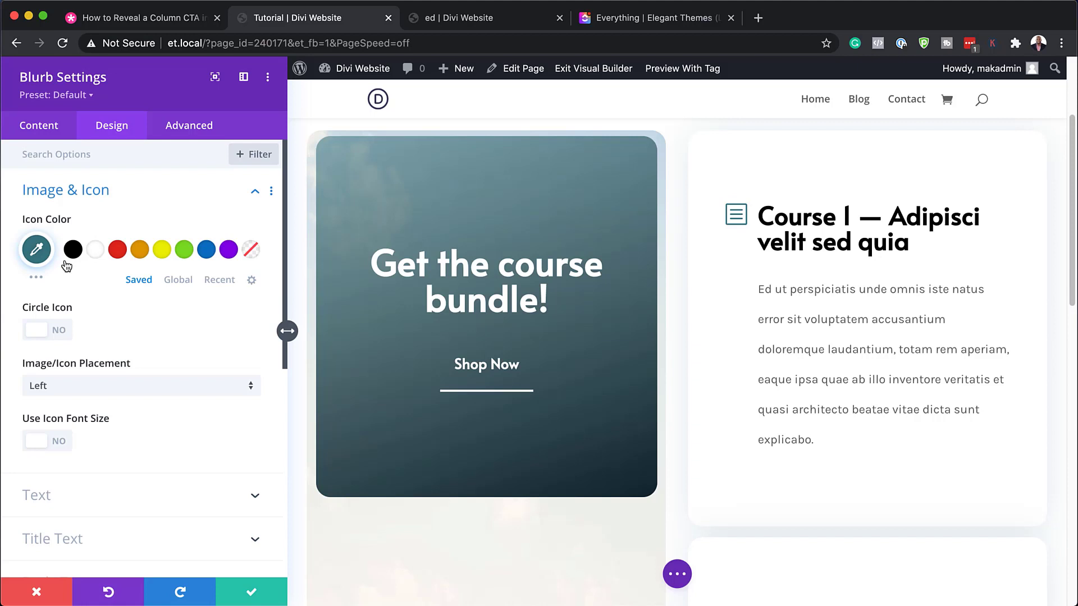
{"action": "left_click", "coordinate": [142, 252]}
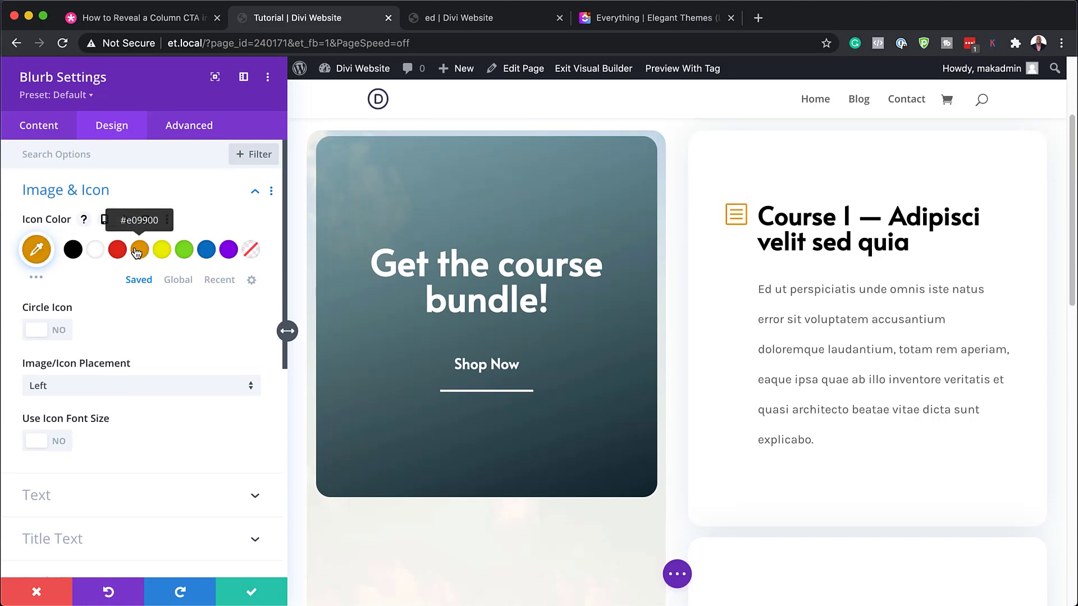
Set both the blurb title font and body text font to Poppins.
{"action": "left_click", "coordinate": [758, 204]}
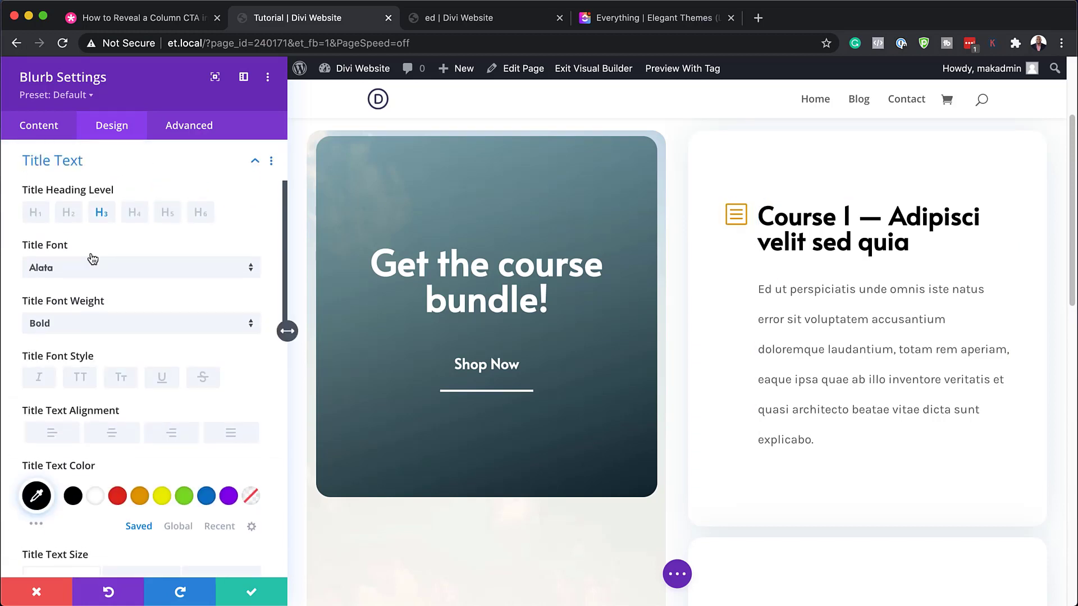
{"action": "left_click", "coordinate": [95, 272]}
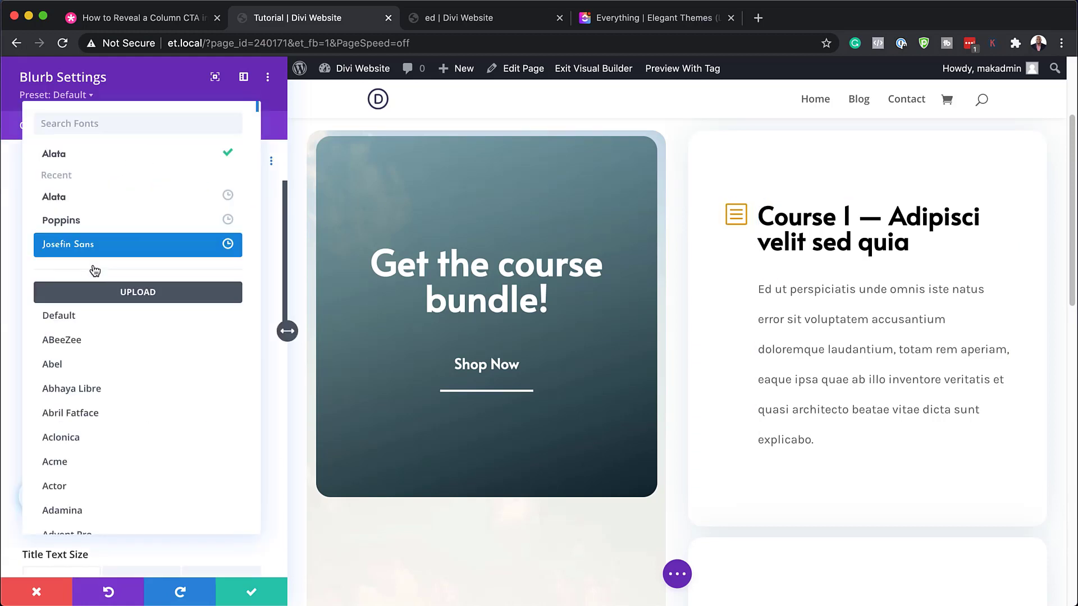
{"action": "left_click", "coordinate": [84, 223]}
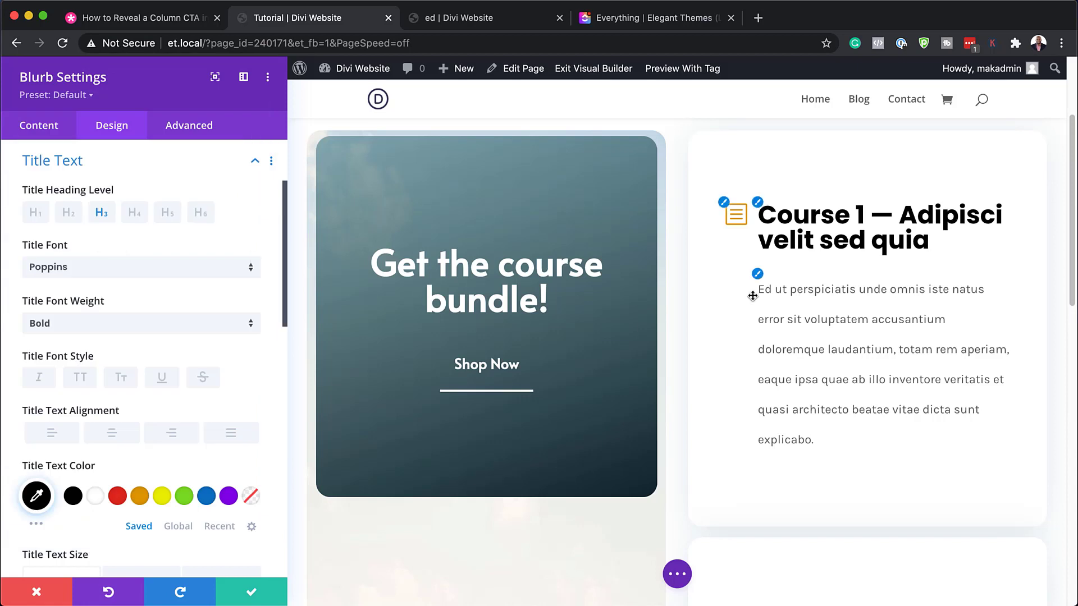
{"action": "left_click", "coordinate": [758, 276]}
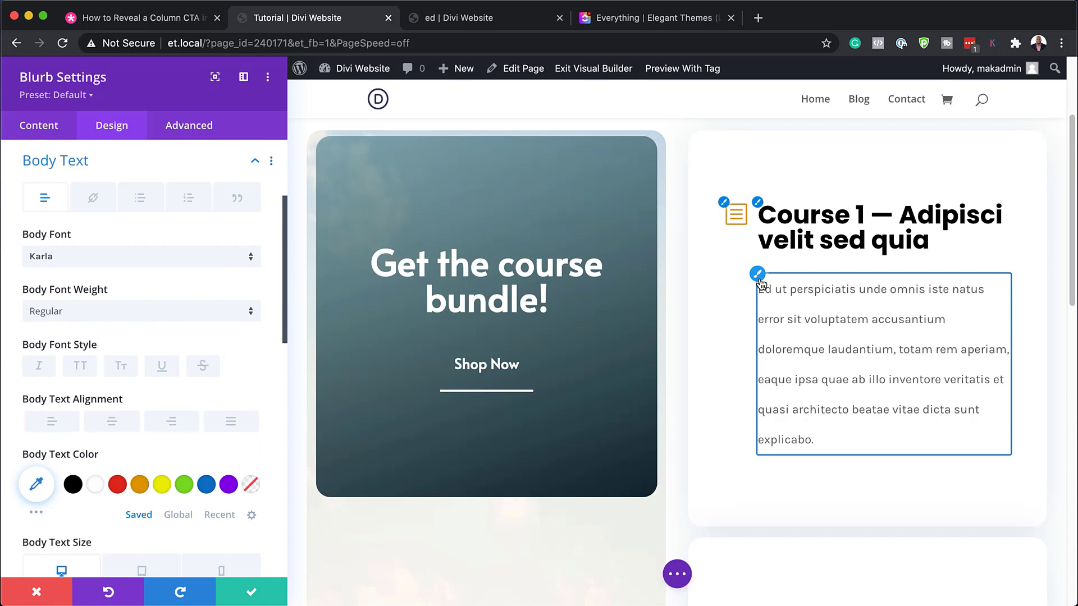
{"action": "left_click", "coordinate": [202, 260]}
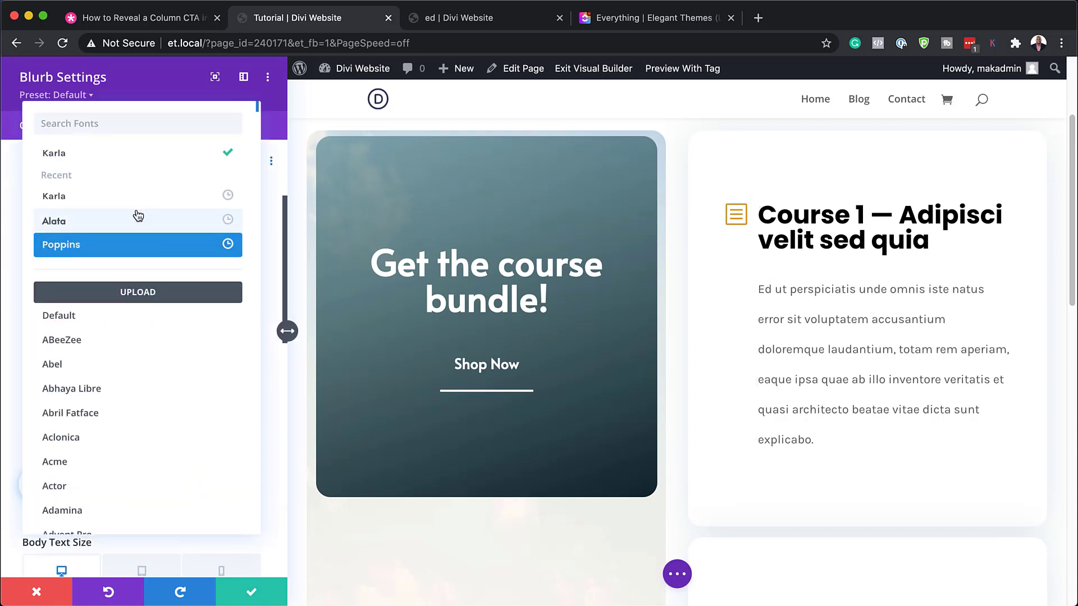
{"action": "left_click", "coordinate": [91, 257]}
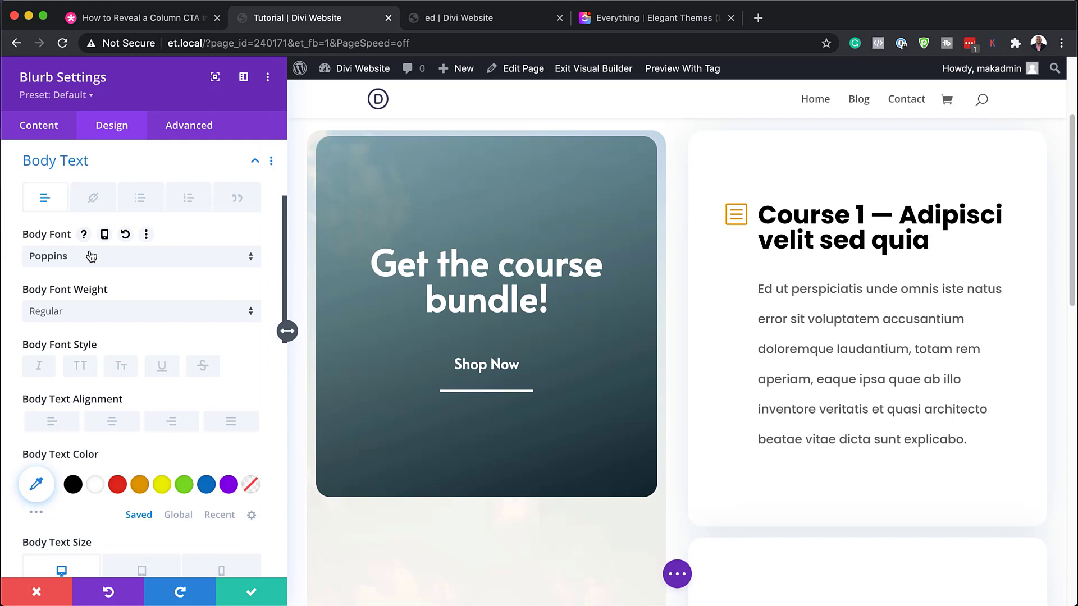
{"action": "scroll", "coordinate": [184, 513], "scroll_direction": "down", "scroll_amount": 3}
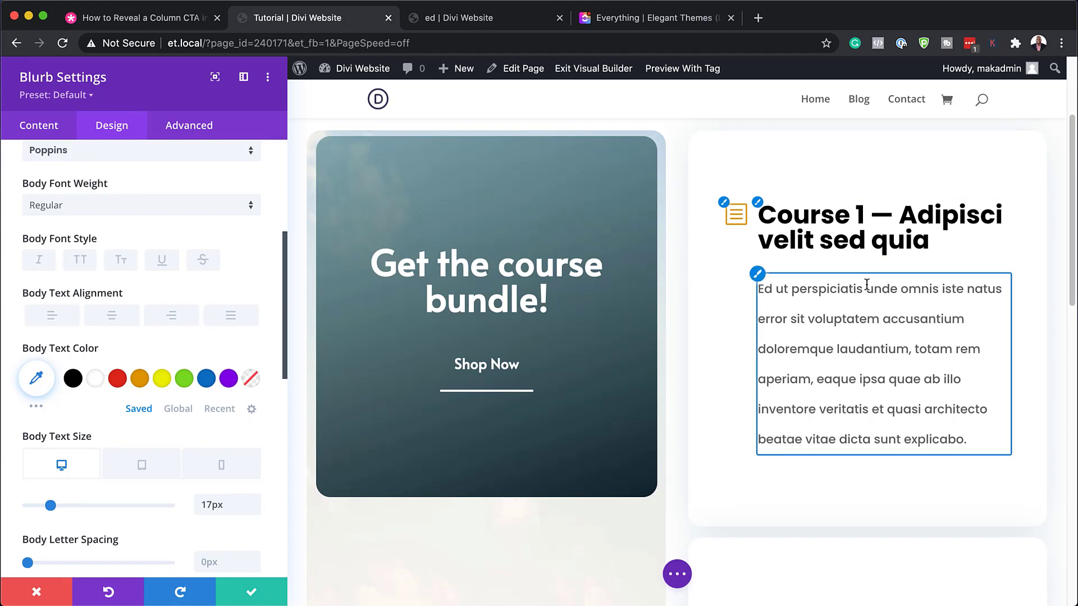
{"action": "left_click", "coordinate": [254, 594]}
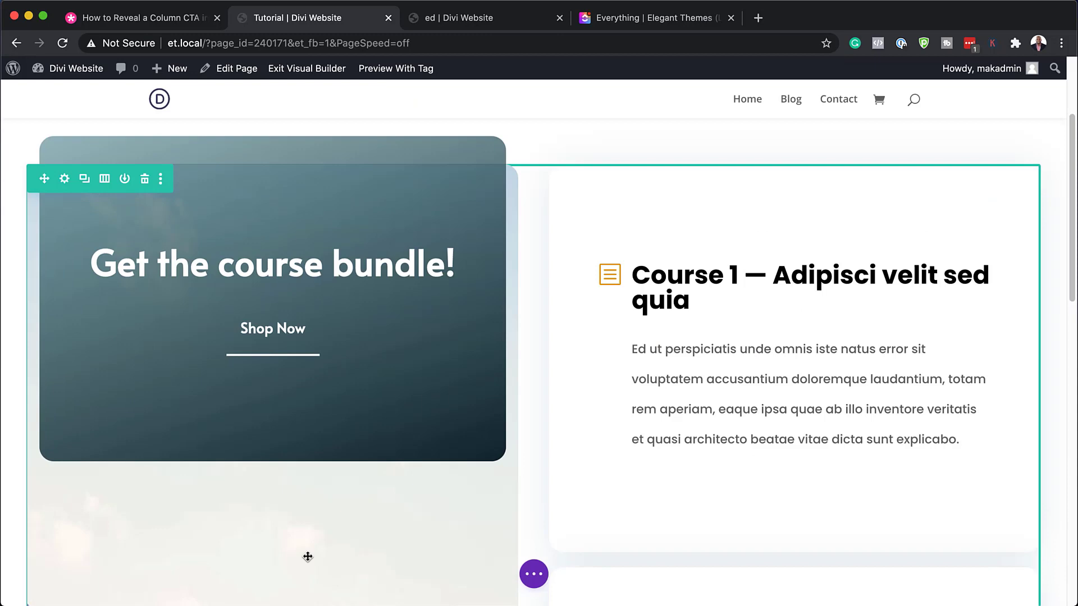
{"action": "scroll", "coordinate": [800, 439], "scroll_direction": "down", "scroll_amount": 3}
{"action": "scroll", "coordinate": [801, 438], "scroll_direction": "down", "scroll_amount": 5}
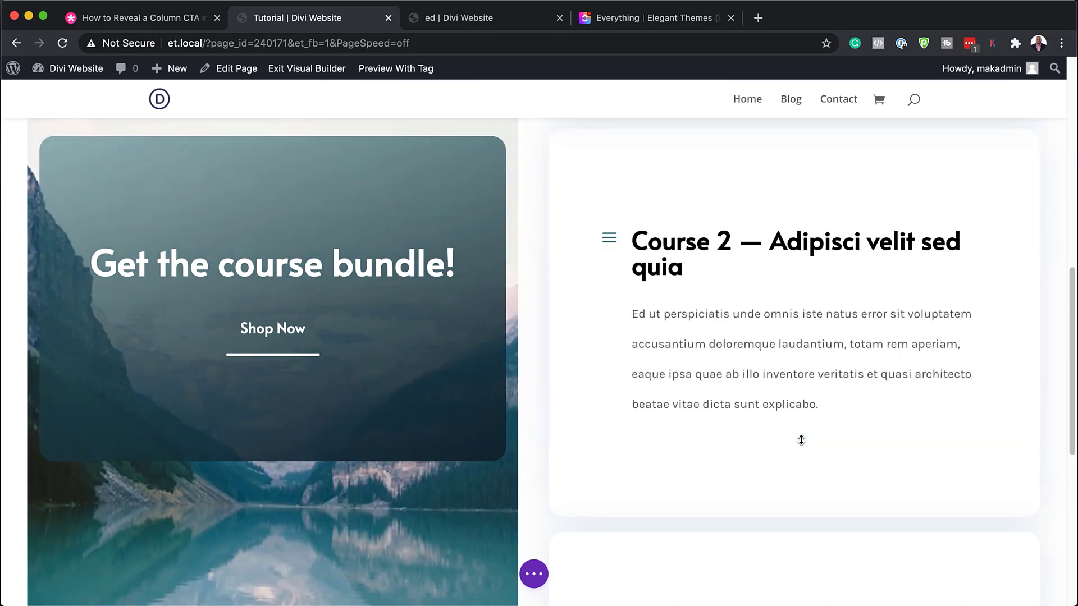
{"action": "scroll", "coordinate": [796, 436], "scroll_direction": "up", "scroll_amount": 3}
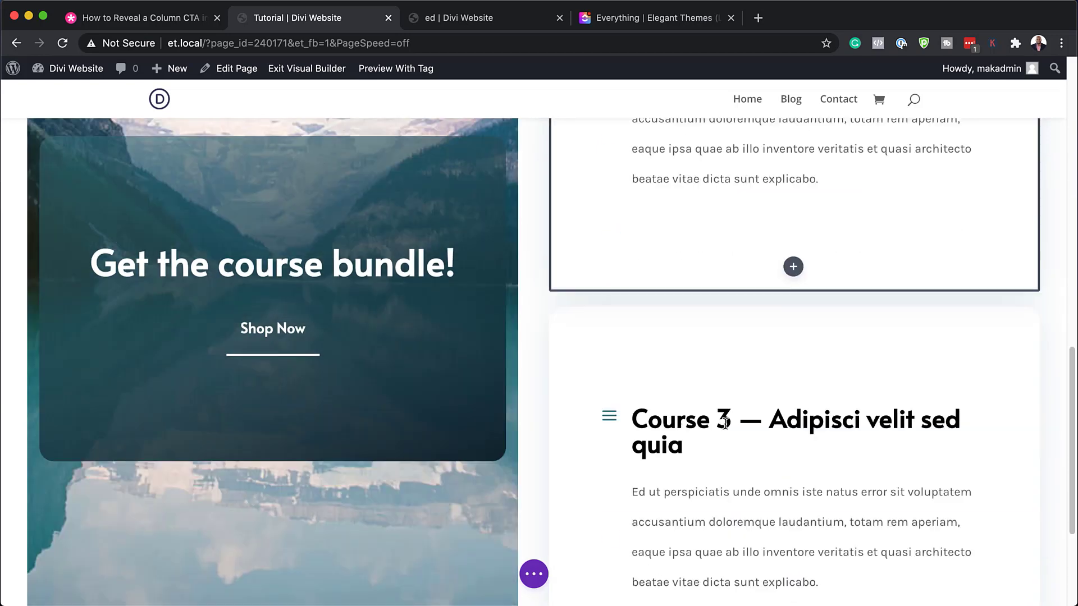
{"action": "scroll", "coordinate": [728, 422], "scroll_direction": "down", "scroll_amount": 5}
{"action": "scroll", "coordinate": [450, 313], "scroll_direction": "up", "scroll_amount": 6}
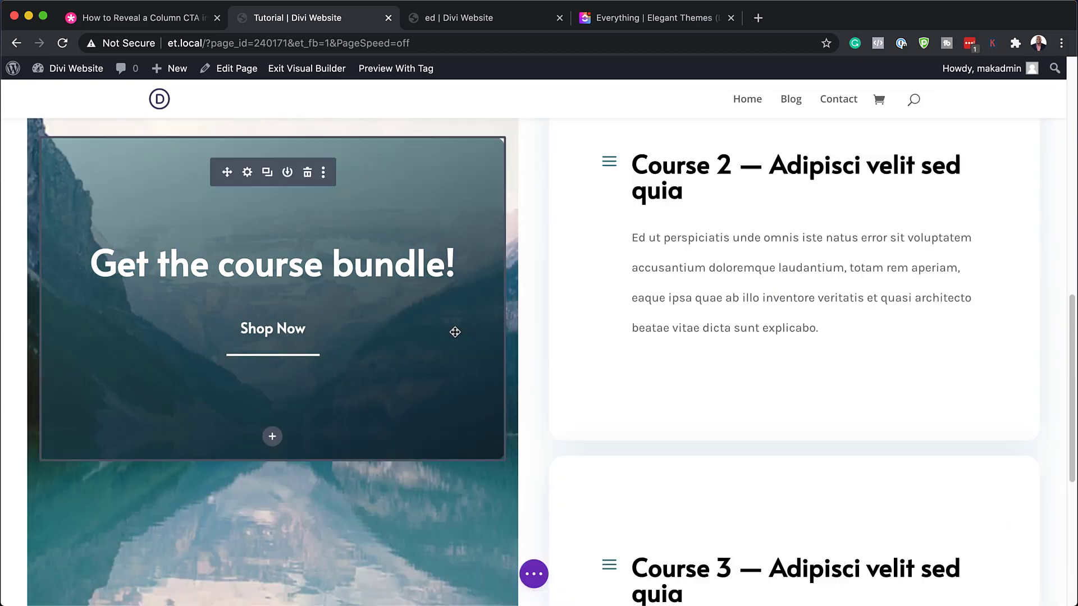
{"action": "scroll", "coordinate": [287, 289], "scroll_direction": "up", "scroll_amount": 8}
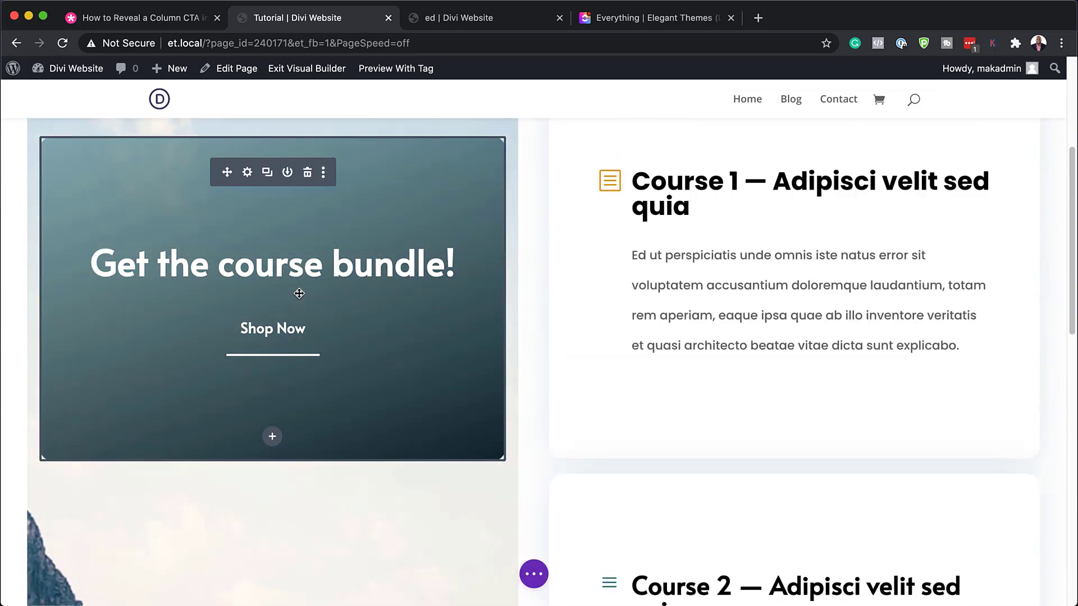
{"action": "scroll", "coordinate": [517, 311], "scroll_direction": "down", "scroll_amount": 3}
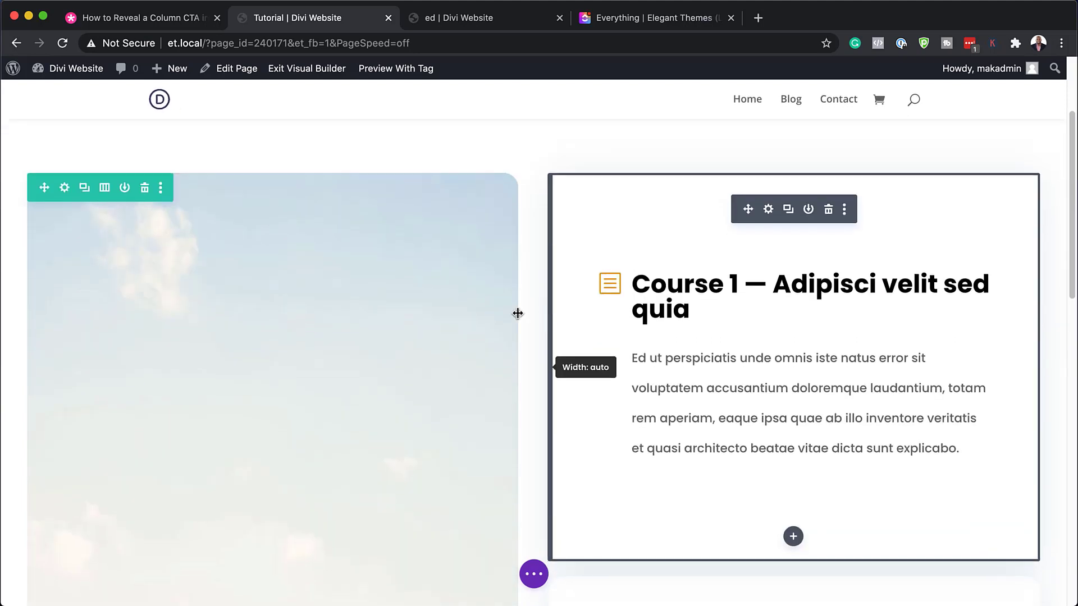
Open the first column's background image settings, showing the mountain-lake photo with Cover sizing.
{"action": "left_click", "coordinate": [65, 188]}
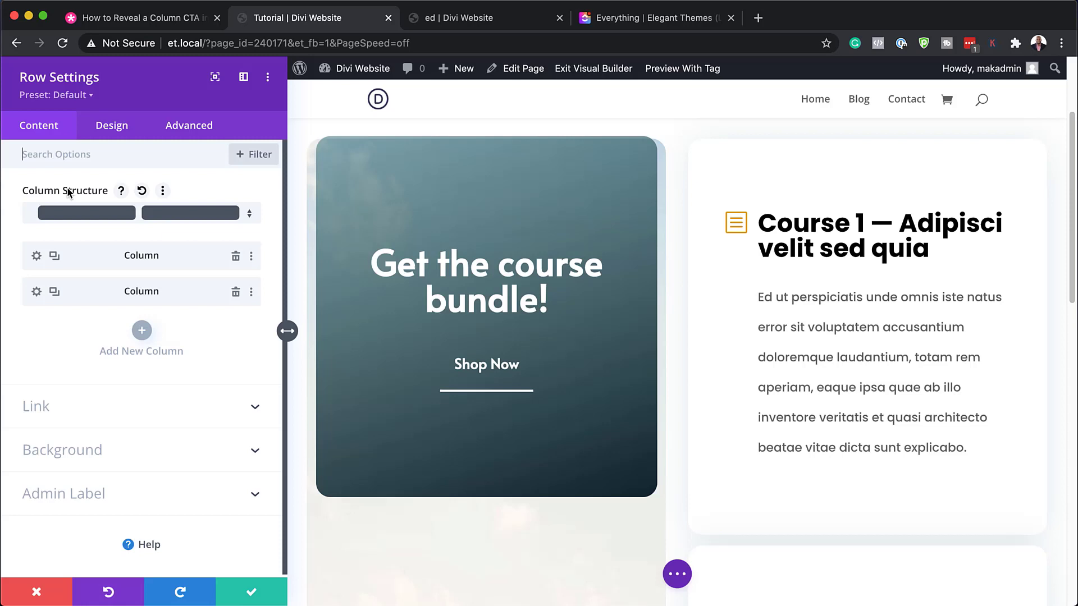
{"action": "left_click", "coordinate": [104, 450]}
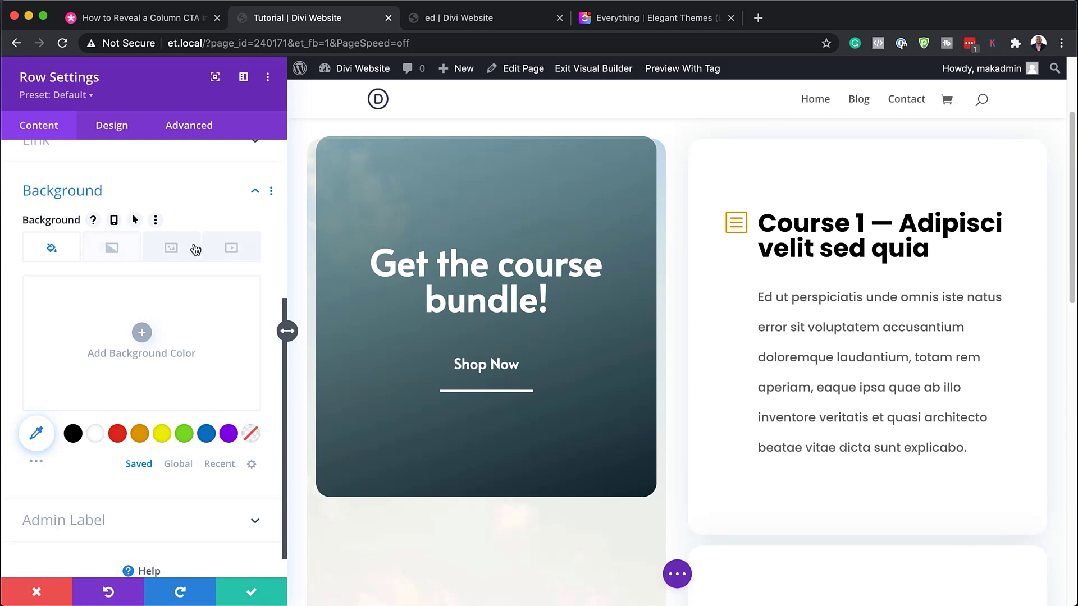
{"action": "scroll", "coordinate": [144, 348], "scroll_direction": "up", "scroll_amount": 5}
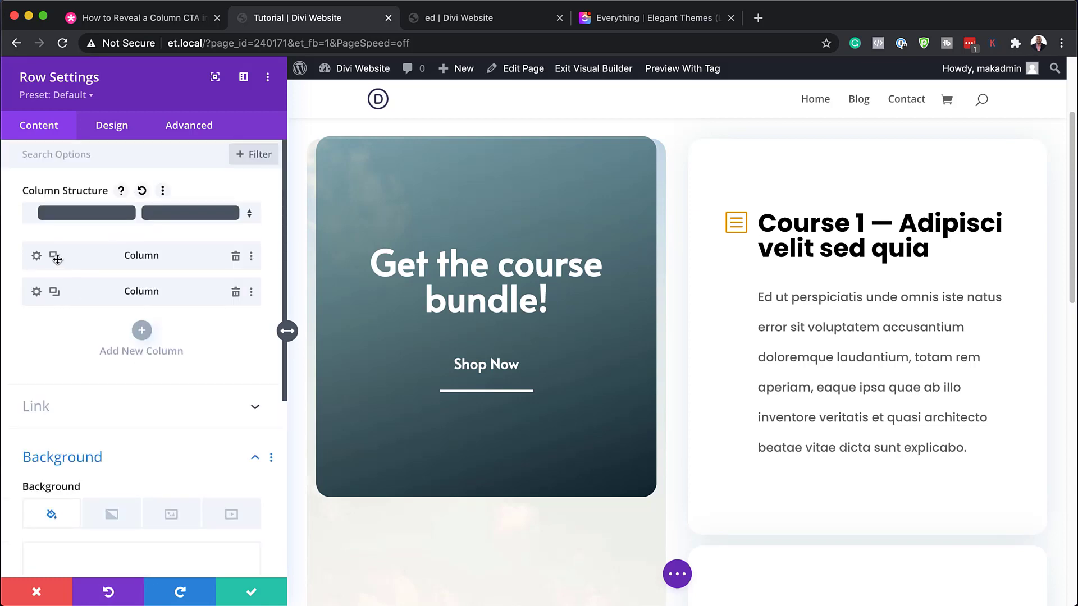
{"action": "left_click", "coordinate": [38, 257]}
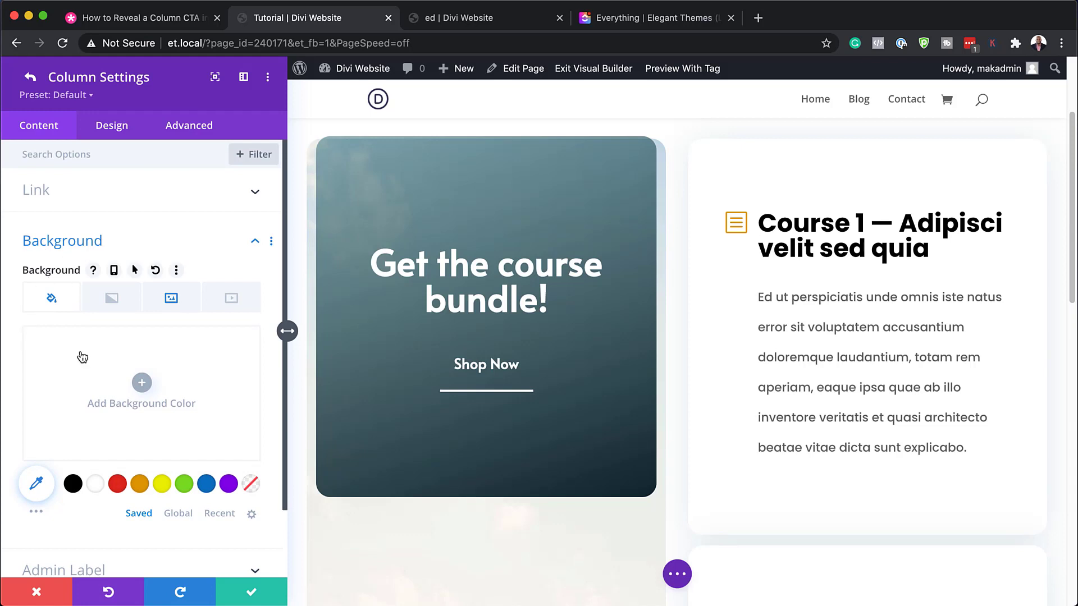
{"action": "left_click", "coordinate": [171, 298]}
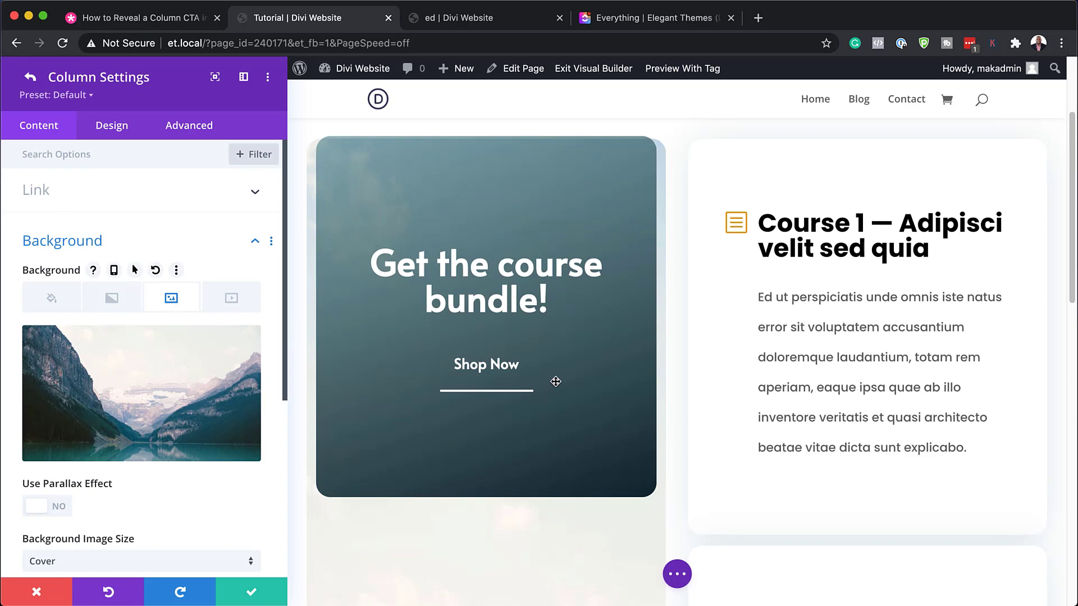
{"action": "scroll", "coordinate": [522, 449], "scroll_direction": "down", "scroll_amount": 6}
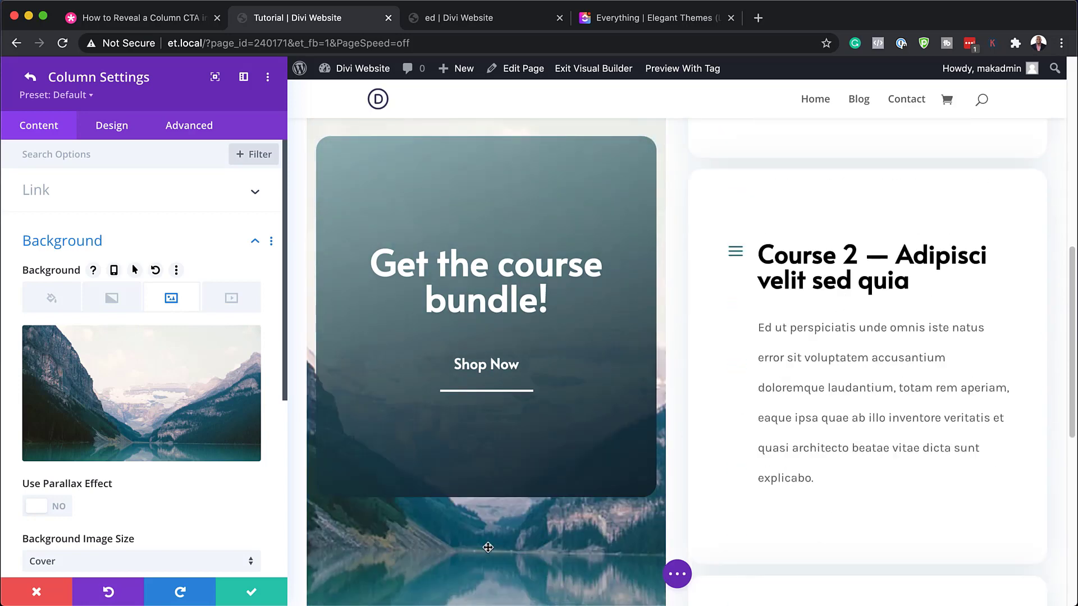
{"action": "mouse_move", "coordinate": [149, 392]}
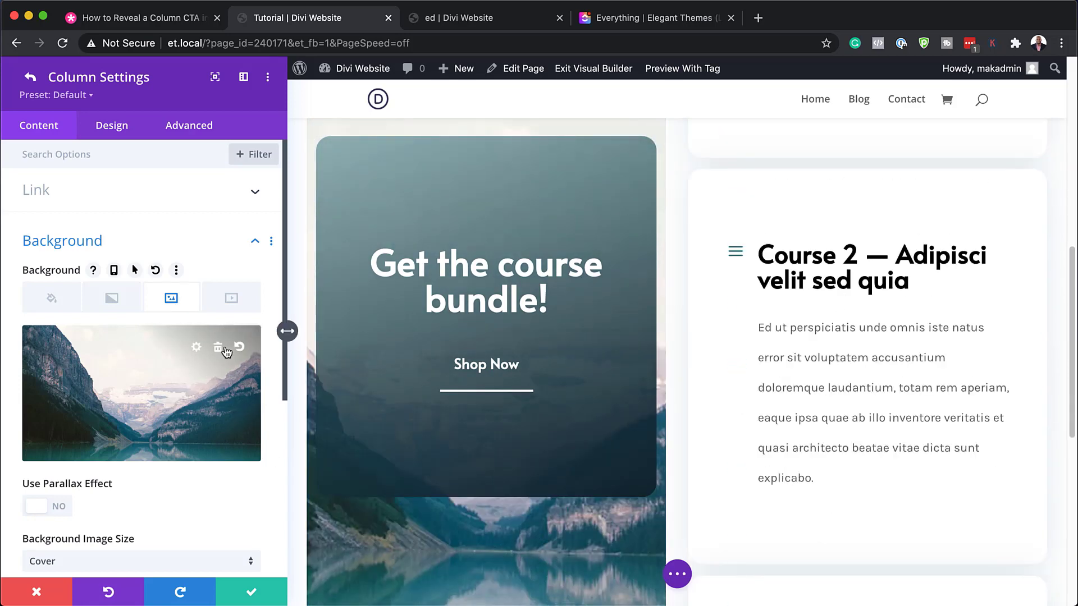
Replace the column's lake background with the car-interior photo from the Media Library.
{"action": "left_click", "coordinate": [149, 398]}
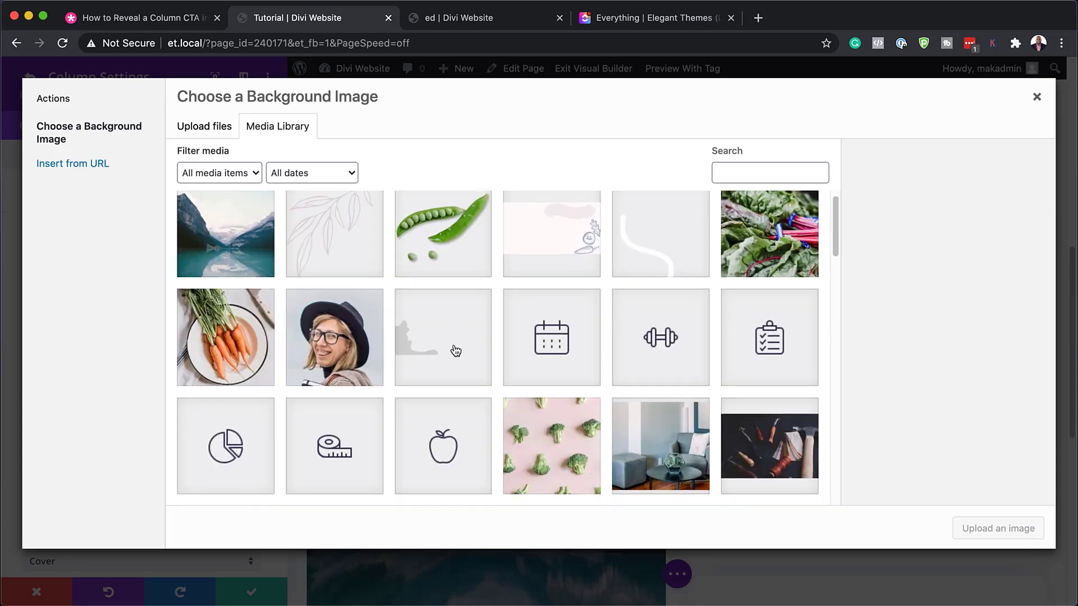
{"action": "scroll", "coordinate": [453, 351], "scroll_direction": "down", "scroll_amount": 3}
{"action": "scroll", "coordinate": [456, 351], "scroll_direction": "down", "scroll_amount": 2}
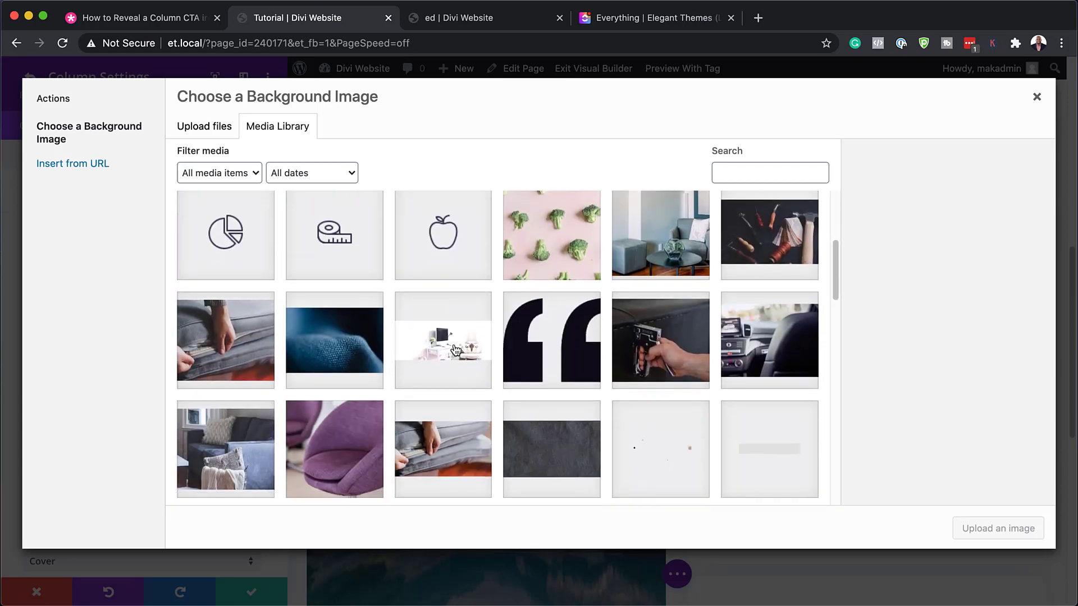
{"action": "left_click", "coordinate": [750, 337]}
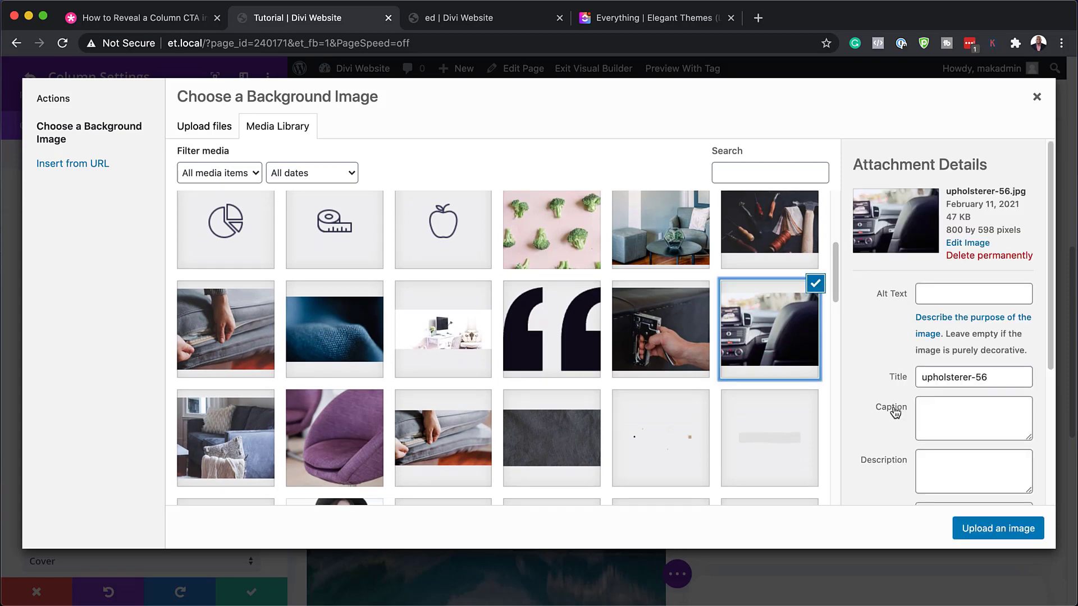
{"action": "left_click", "coordinate": [980, 526]}
{"action": "scroll", "coordinate": [653, 511], "scroll_direction": "down", "scroll_amount": 4}
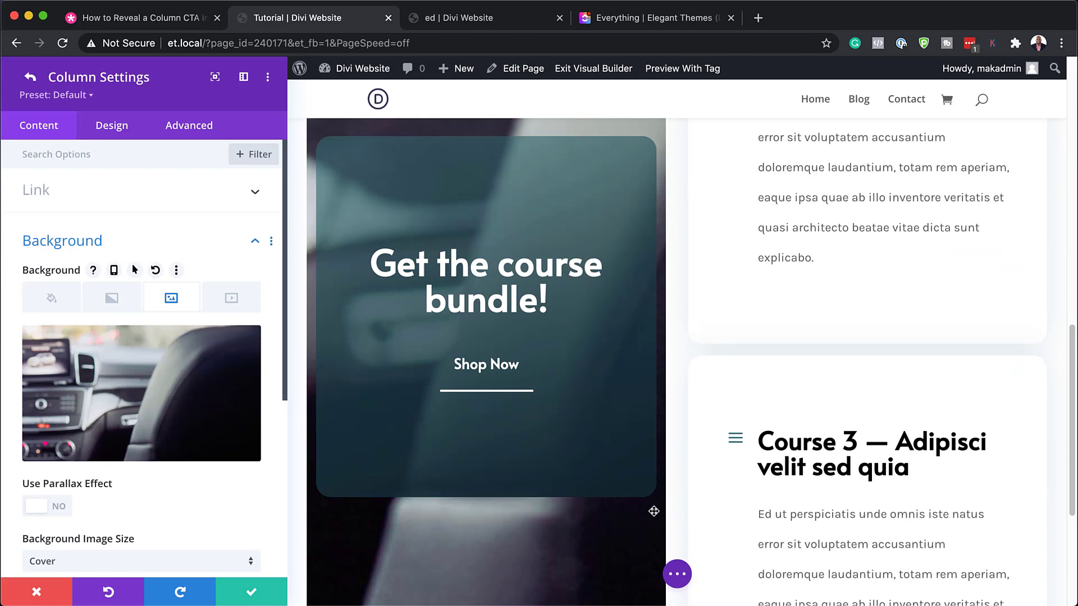
{"action": "scroll", "coordinate": [506, 571], "scroll_direction": "down", "scroll_amount": 5}
{"action": "scroll", "coordinate": [534, 508], "scroll_direction": "up", "scroll_amount": 3}
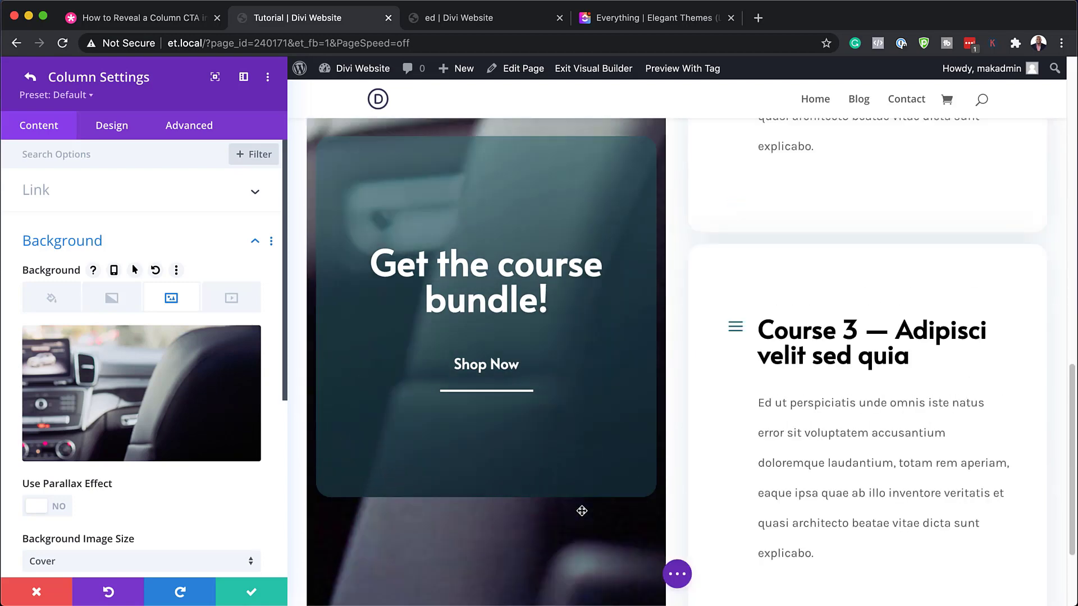
Swap it for the photo of a woman with a tablet in a car's back seat.
{"action": "left_click", "coordinate": [155, 403]}
{"action": "scroll", "coordinate": [533, 415], "scroll_direction": "down", "scroll_amount": 5}
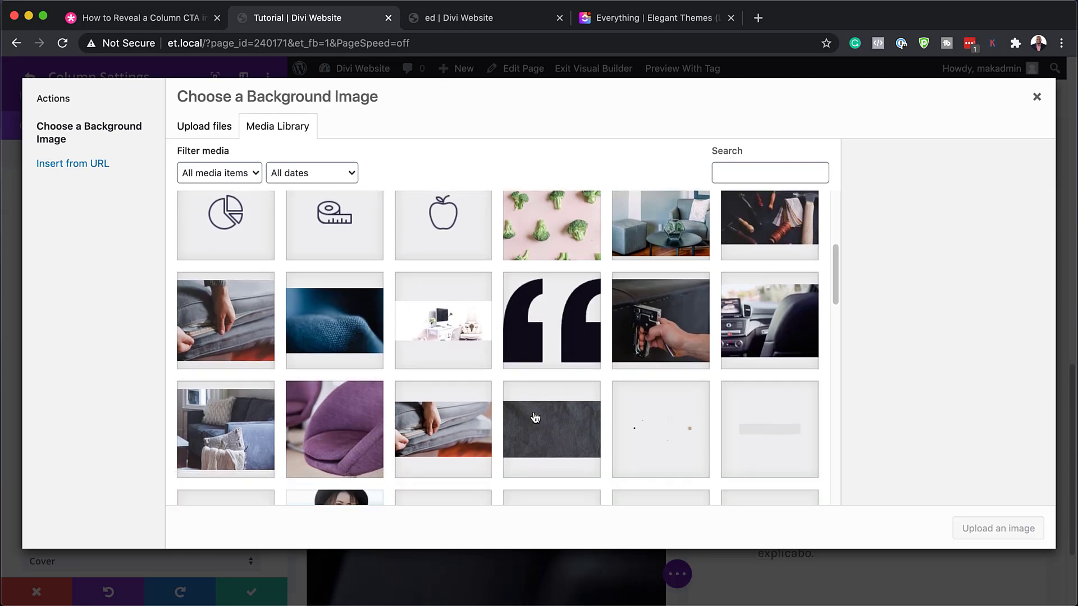
{"action": "scroll", "coordinate": [535, 417], "scroll_direction": "down", "scroll_amount": 3}
{"action": "scroll", "coordinate": [535, 417], "scroll_direction": "down", "scroll_amount": 3}
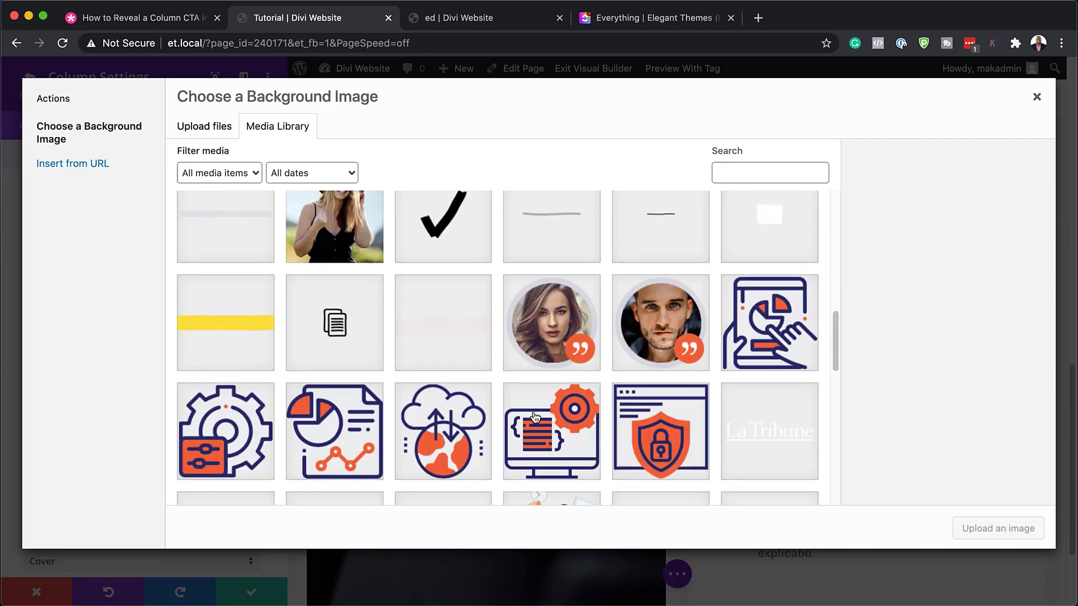
{"action": "scroll", "coordinate": [535, 417], "scroll_direction": "down", "scroll_amount": 10}
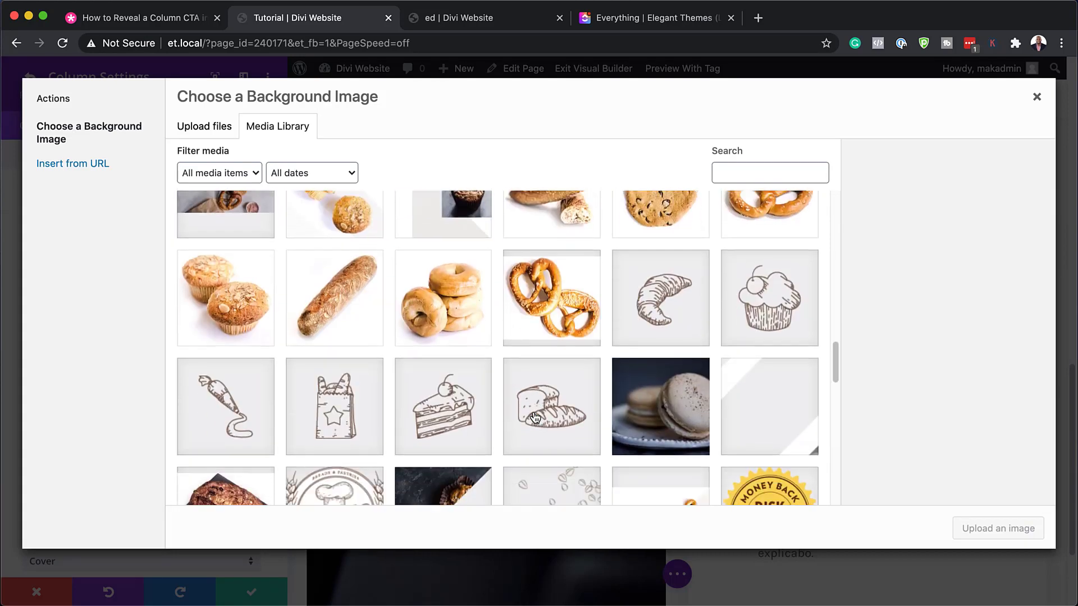
{"action": "scroll", "coordinate": [535, 417], "scroll_direction": "down", "scroll_amount": 15}
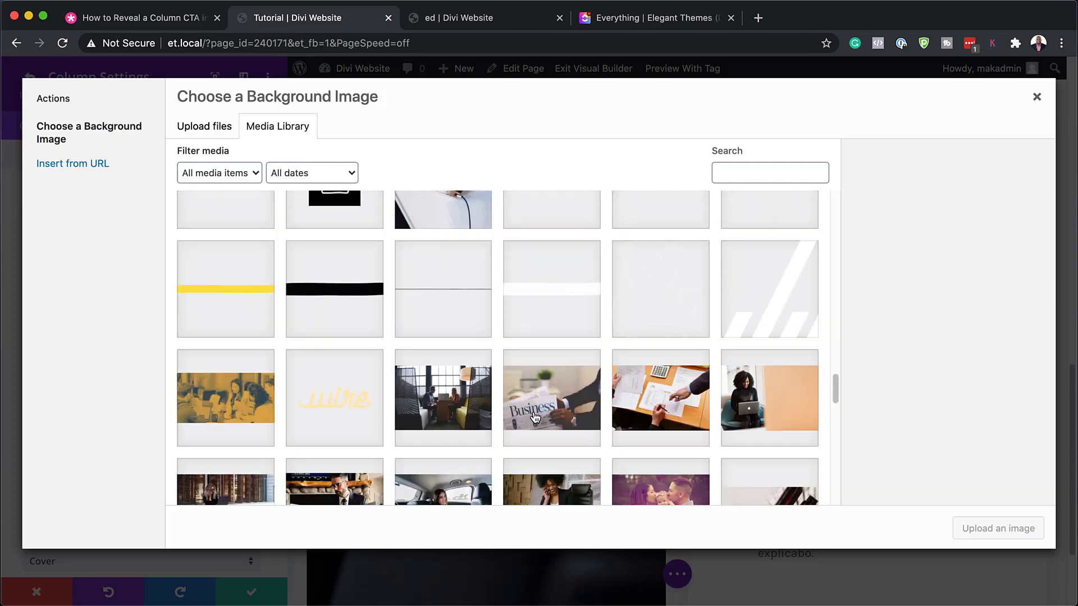
{"action": "scroll", "coordinate": [442, 414], "scroll_direction": "down", "scroll_amount": 2}
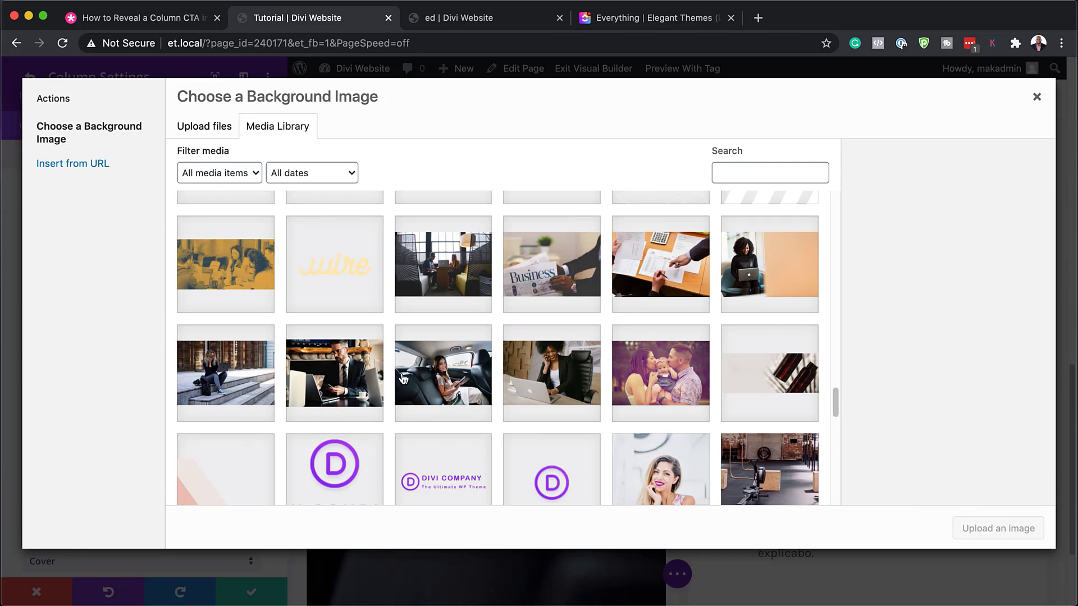
{"action": "left_click", "coordinate": [448, 385]}
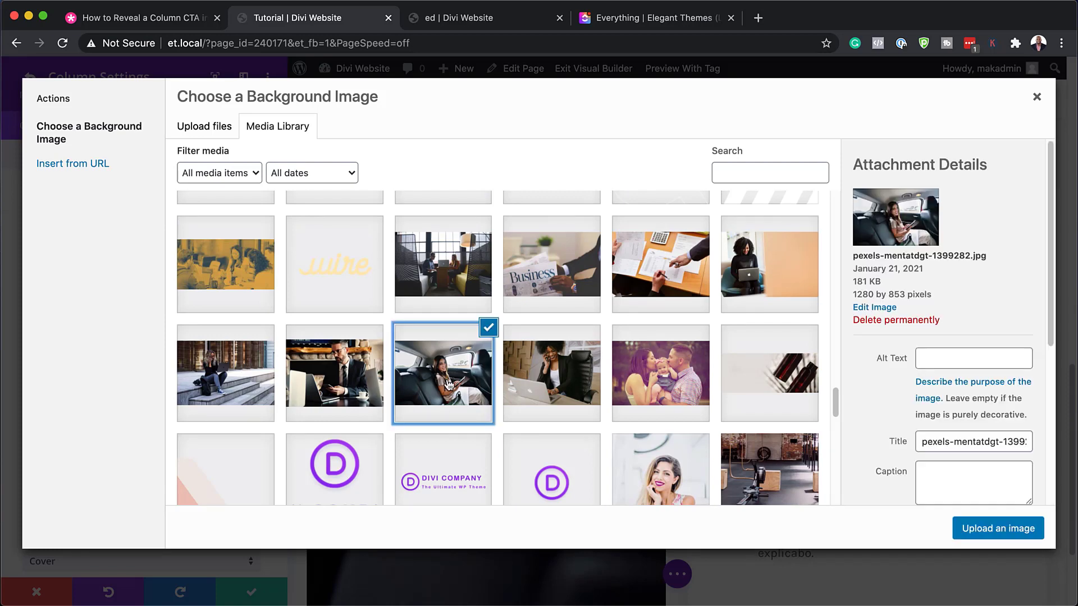
{"action": "left_click", "coordinate": [1021, 526]}
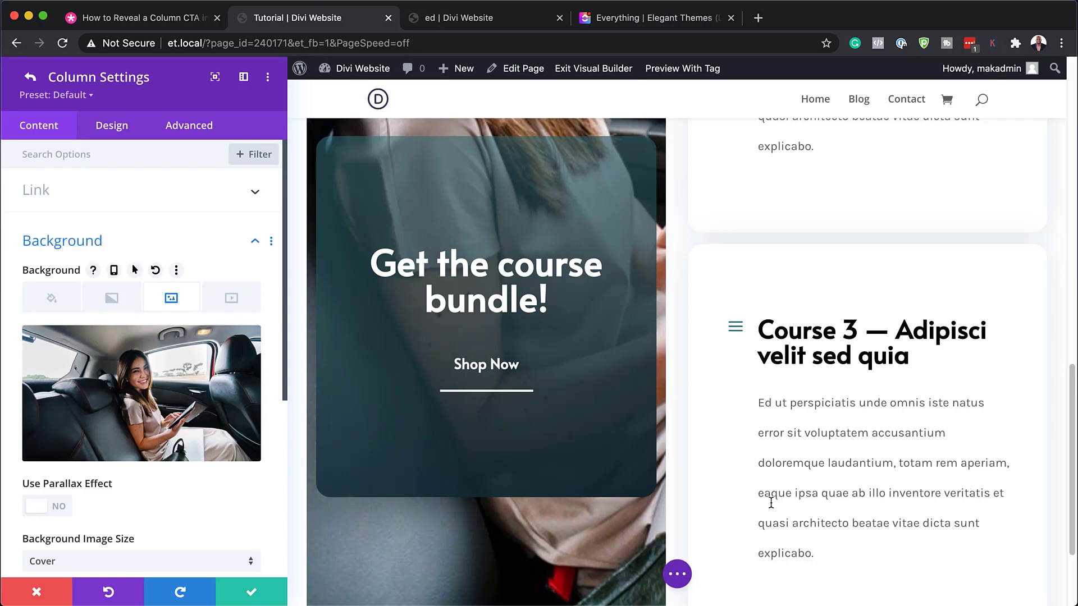
Save and close the Column Settings and then the Row Settings.
{"action": "scroll", "coordinate": [641, 506], "scroll_direction": "up", "scroll_amount": 10}
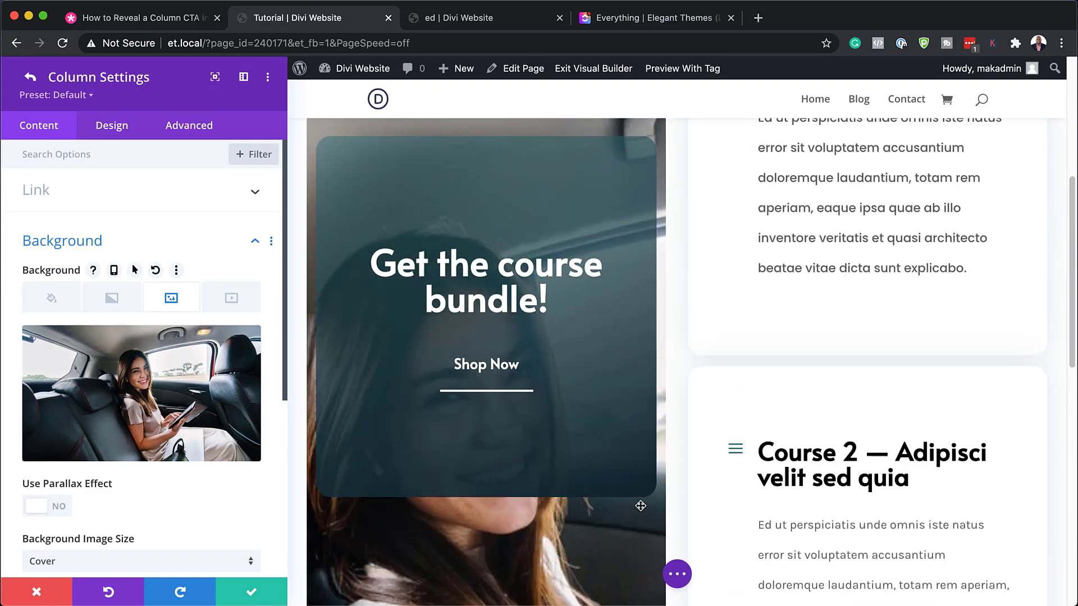
{"action": "scroll", "coordinate": [641, 506], "scroll_direction": "up", "scroll_amount": 1}
{"action": "scroll", "coordinate": [642, 504], "scroll_direction": "down", "scroll_amount": 3}
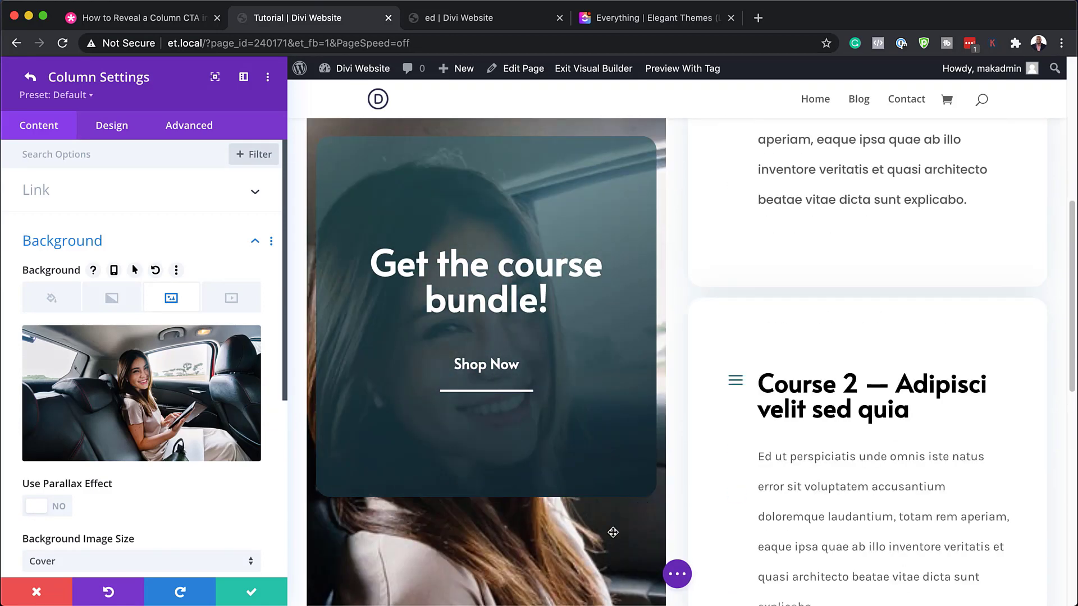
{"action": "scroll", "coordinate": [612, 533], "scroll_direction": "down", "scroll_amount": 5}
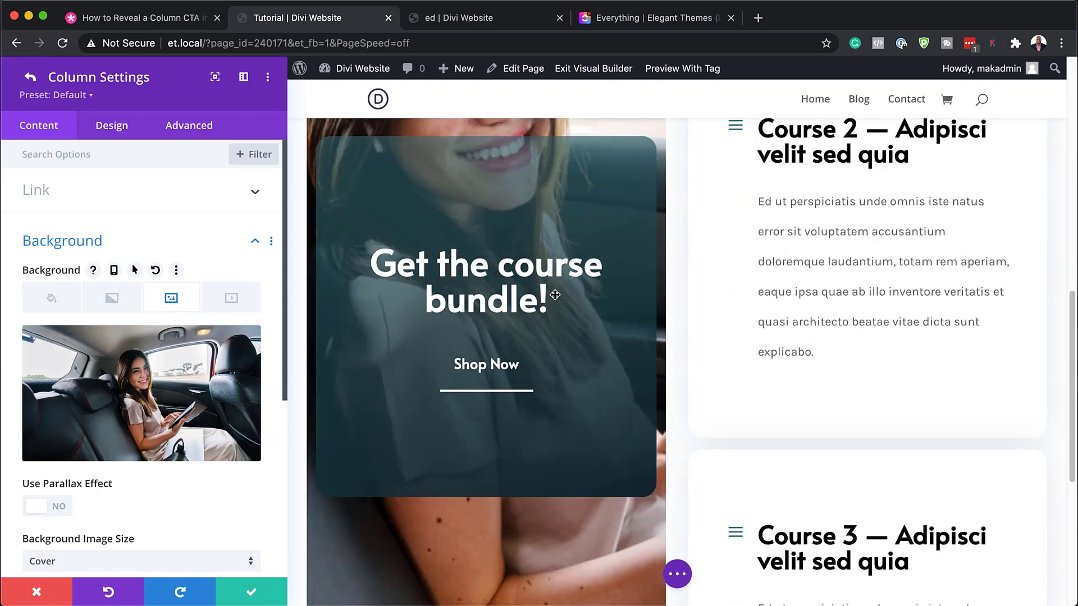
{"action": "left_click", "coordinate": [252, 594]}
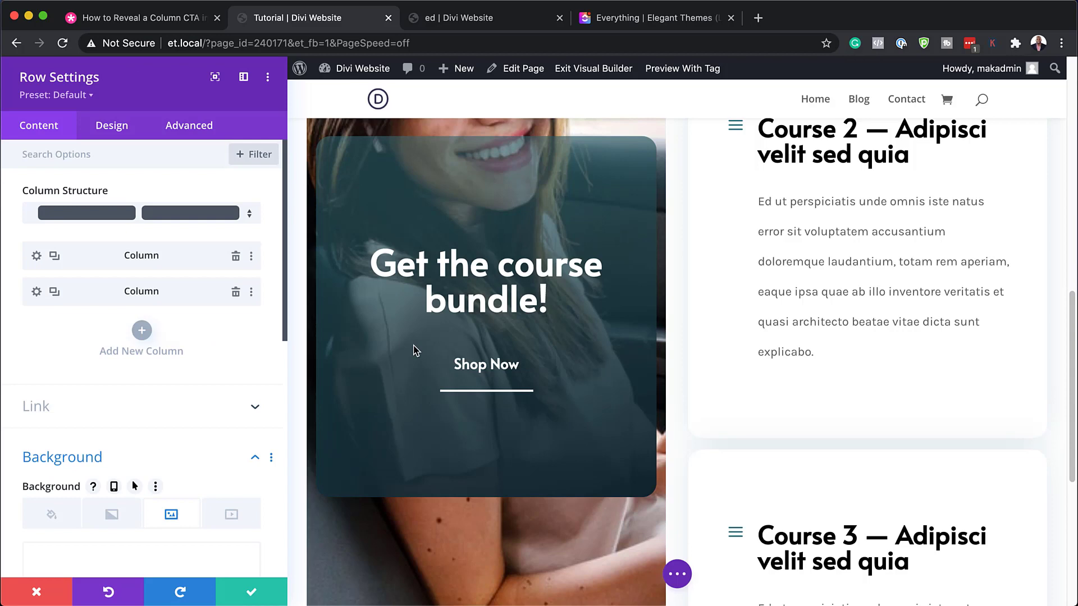
{"action": "mouse_move", "coordinate": [439, 199]}
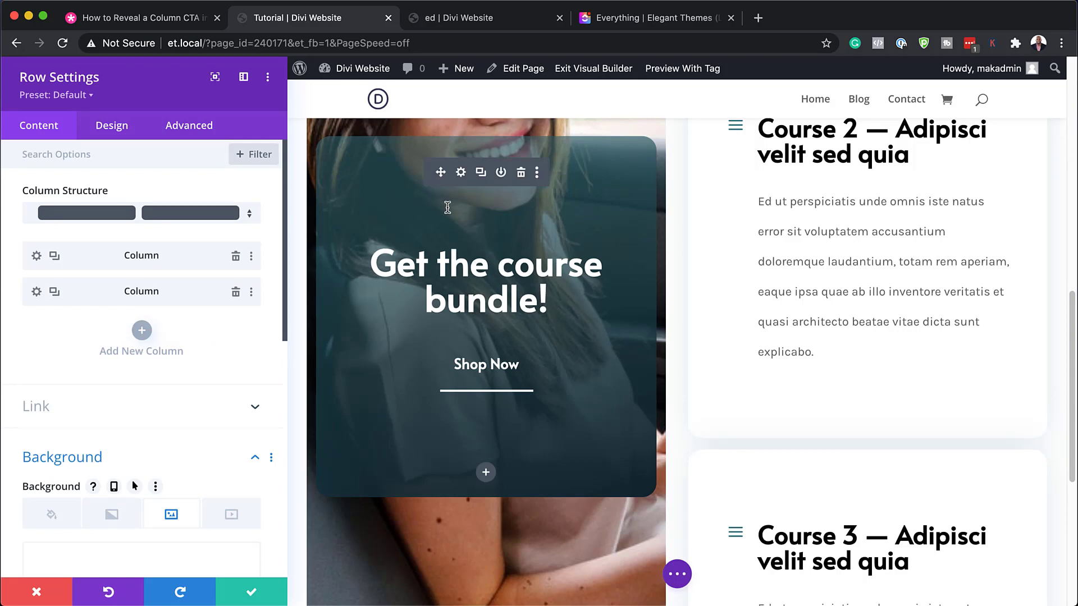
{"action": "left_click", "coordinate": [251, 593]}
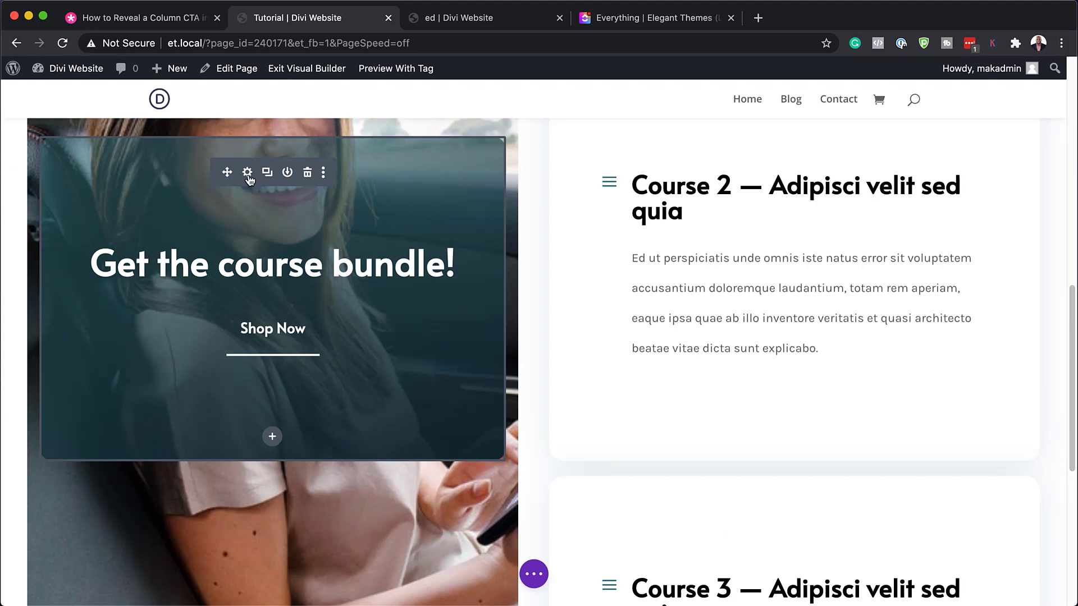
Set the CTA module's first gradient colour to semi-transparent black.
{"action": "left_click", "coordinate": [250, 176]}
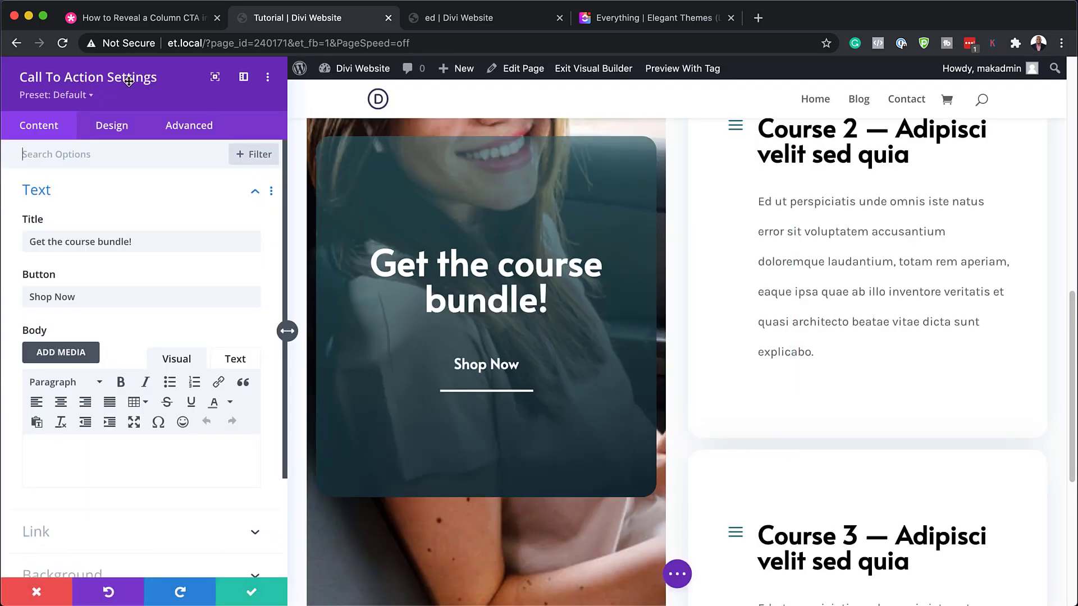
{"action": "scroll", "coordinate": [113, 453], "scroll_direction": "down", "scroll_amount": 3}
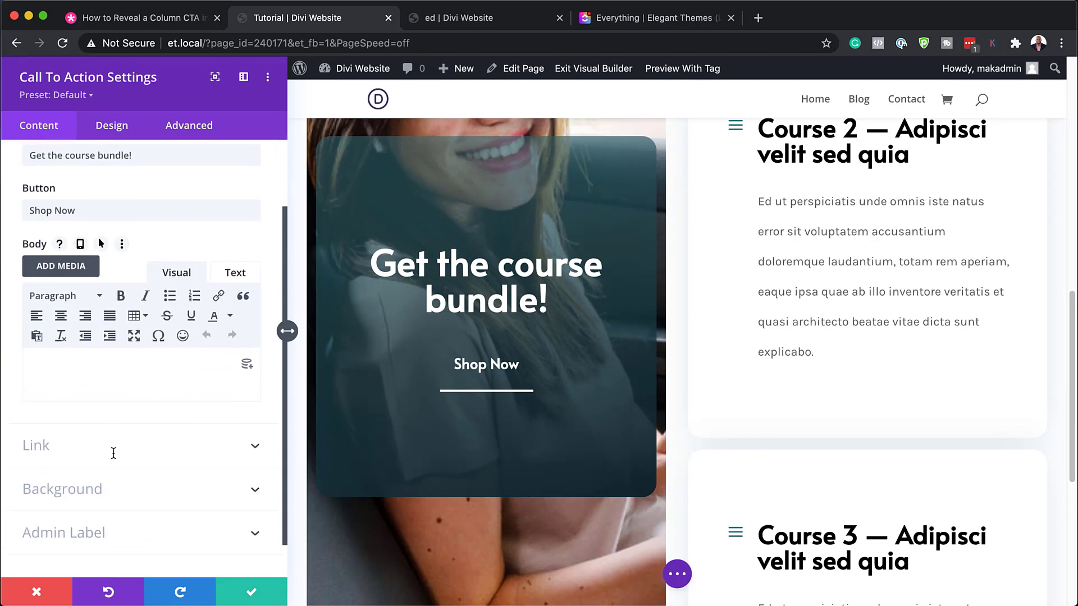
{"action": "scroll", "coordinate": [113, 453], "scroll_direction": "down", "scroll_amount": 2}
{"action": "left_click", "coordinate": [90, 461]}
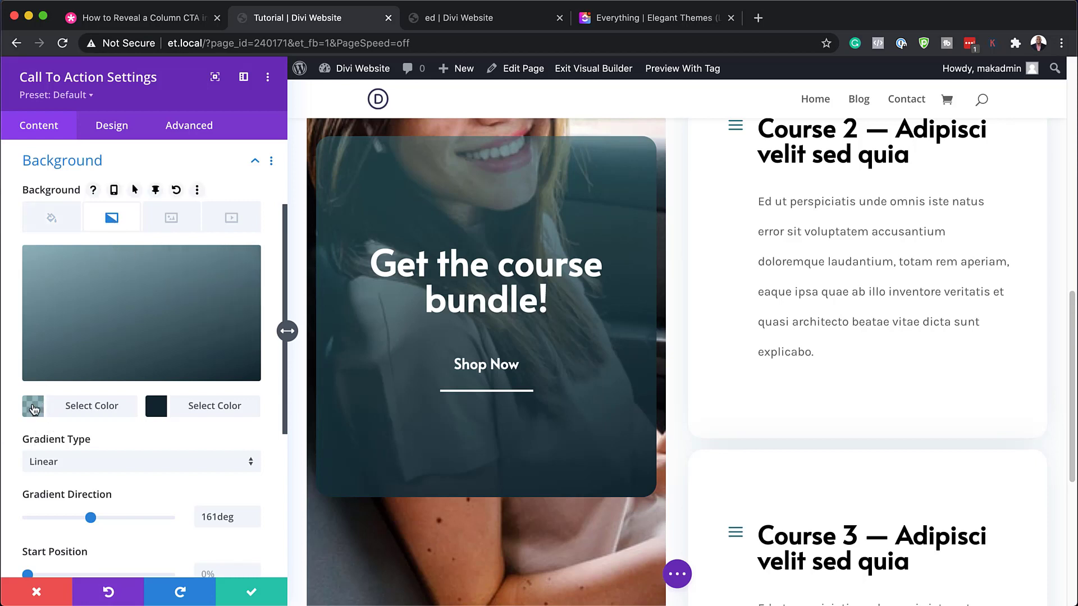
{"action": "left_click", "coordinate": [32, 406]}
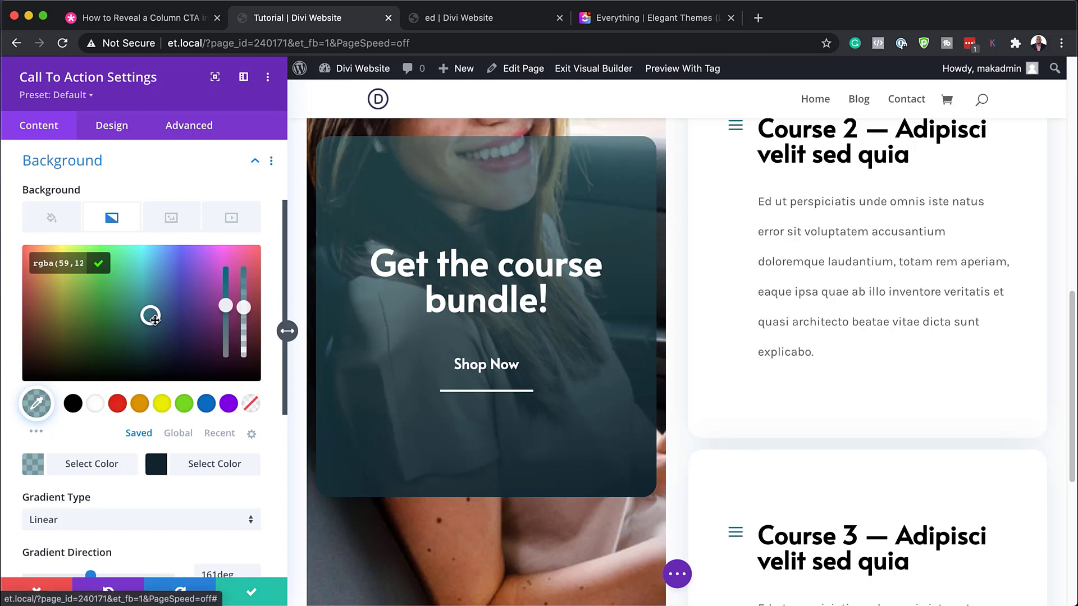
{"action": "left_click", "coordinate": [73, 403]}
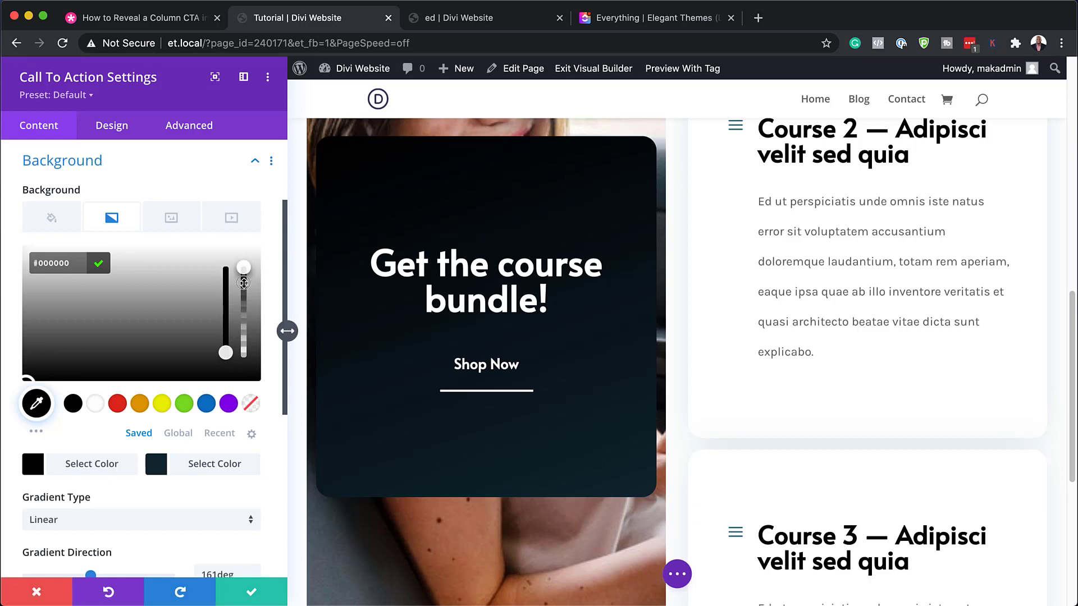
{"action": "left_click_drag", "start_coordinate": [244, 283], "coordinate": [245, 332]}
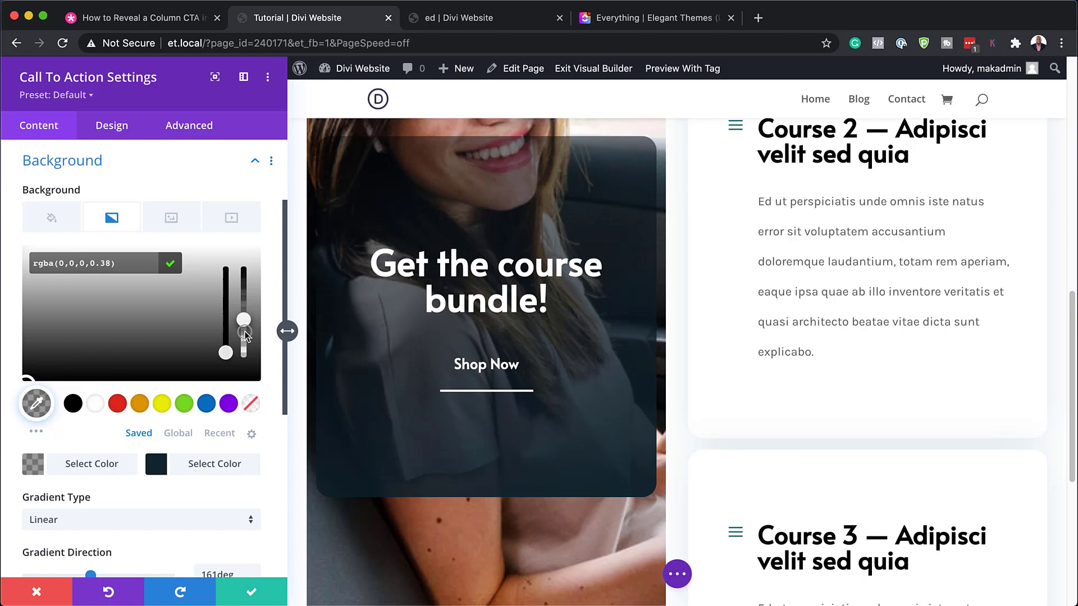
Set the second gradient colour to slightly transparent black, giving rgba(0,0,0,0.81).
{"action": "left_click", "coordinate": [162, 470]}
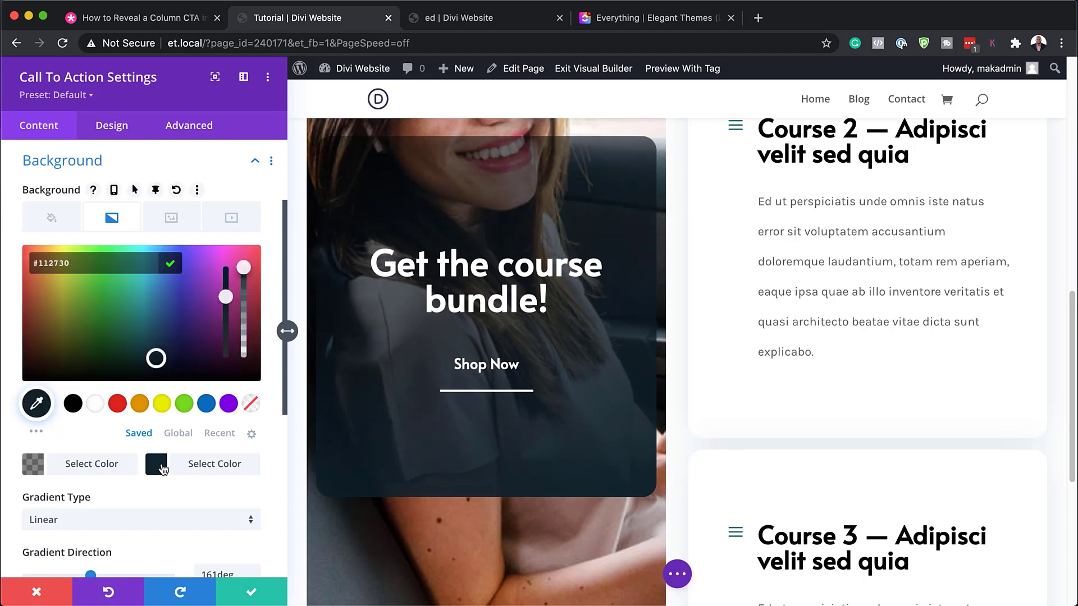
{"action": "left_click_drag", "start_coordinate": [42, 359], "coordinate": [10, 390]}
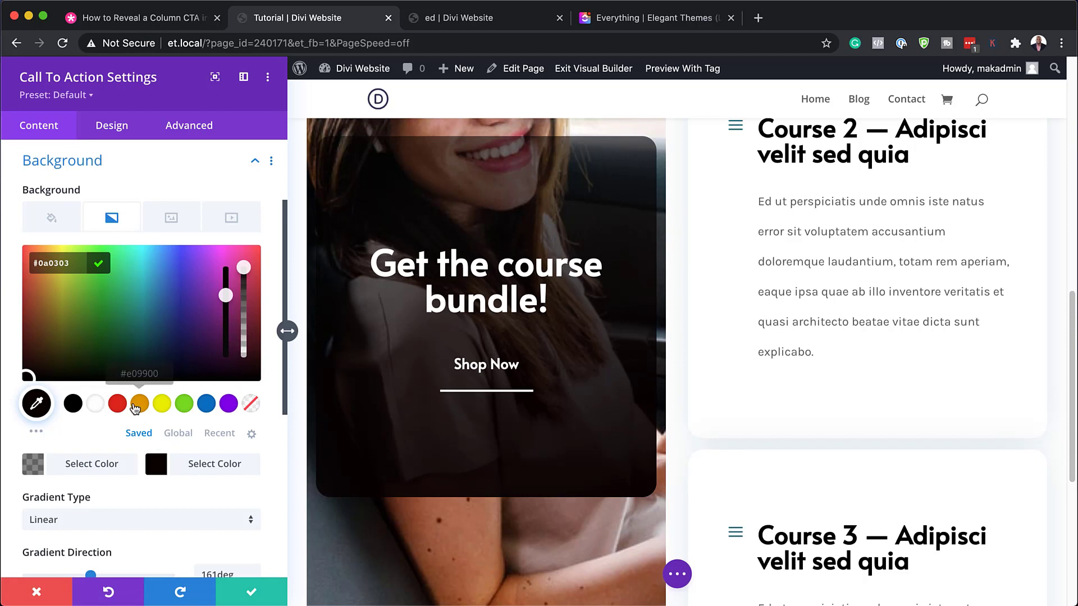
{"action": "left_click", "coordinate": [115, 404]}
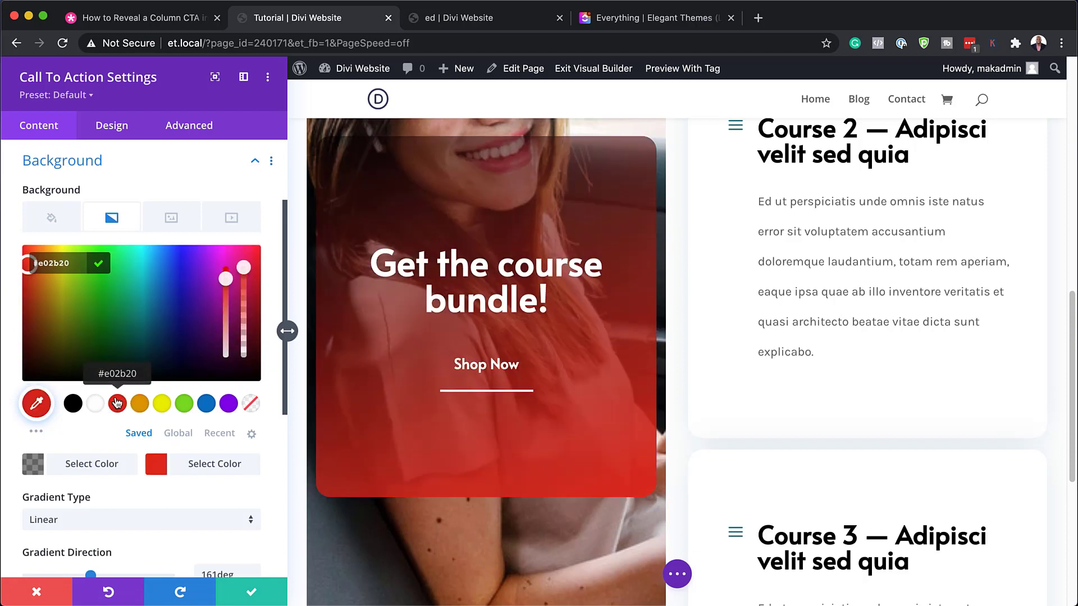
{"action": "left_click", "coordinate": [74, 404]}
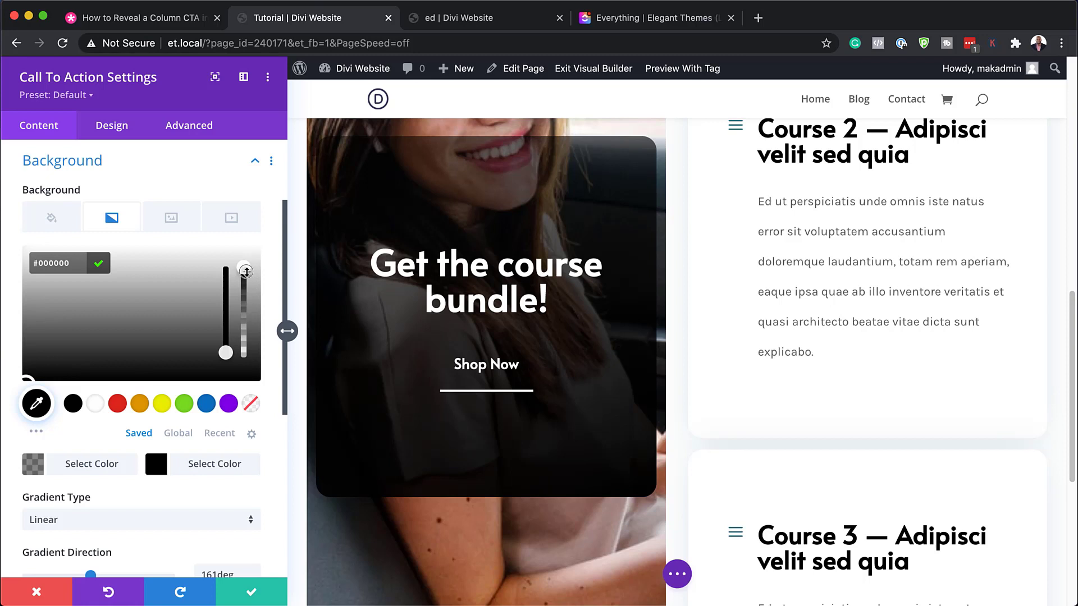
{"action": "left_click_drag", "start_coordinate": [245, 278], "coordinate": [245, 298]}
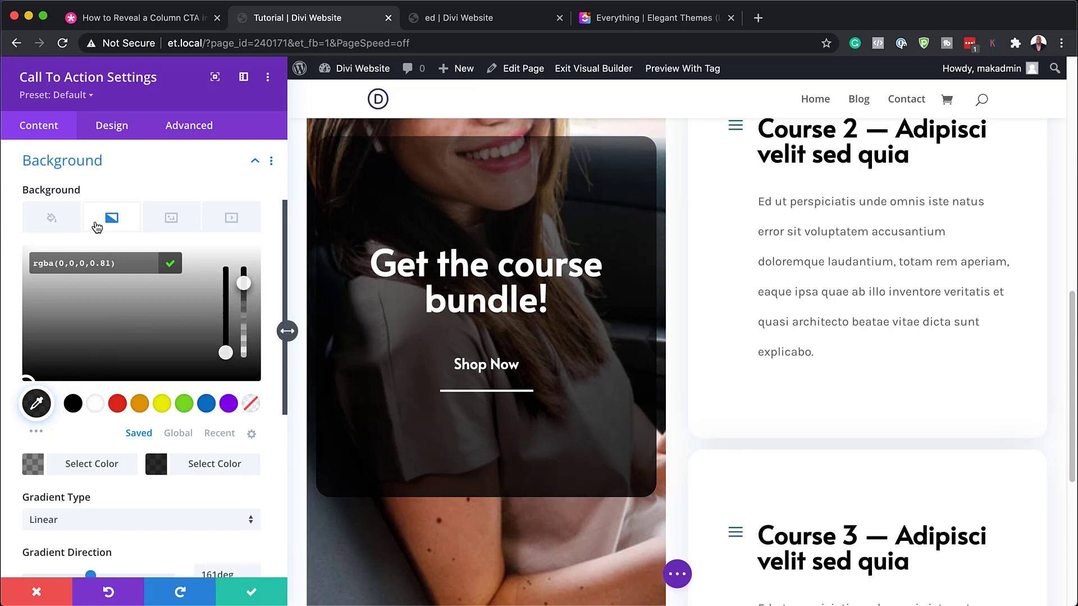
Make the CTA title 'Get the course bundle!' orange (#e09900) Poppins in the Design settings.
{"action": "left_click", "coordinate": [121, 126]}
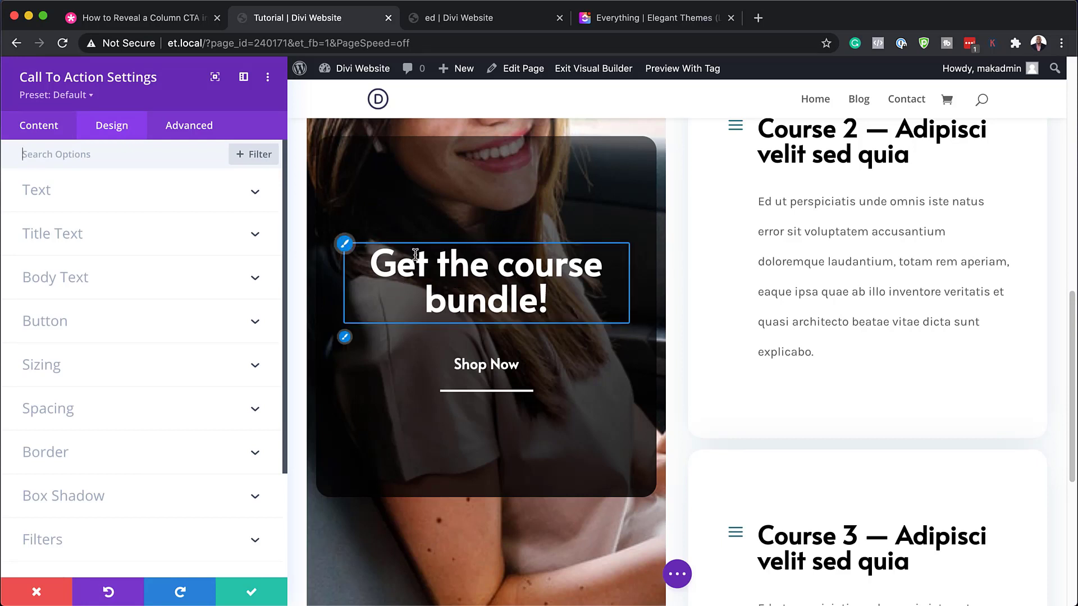
{"action": "left_click", "coordinate": [345, 244]}
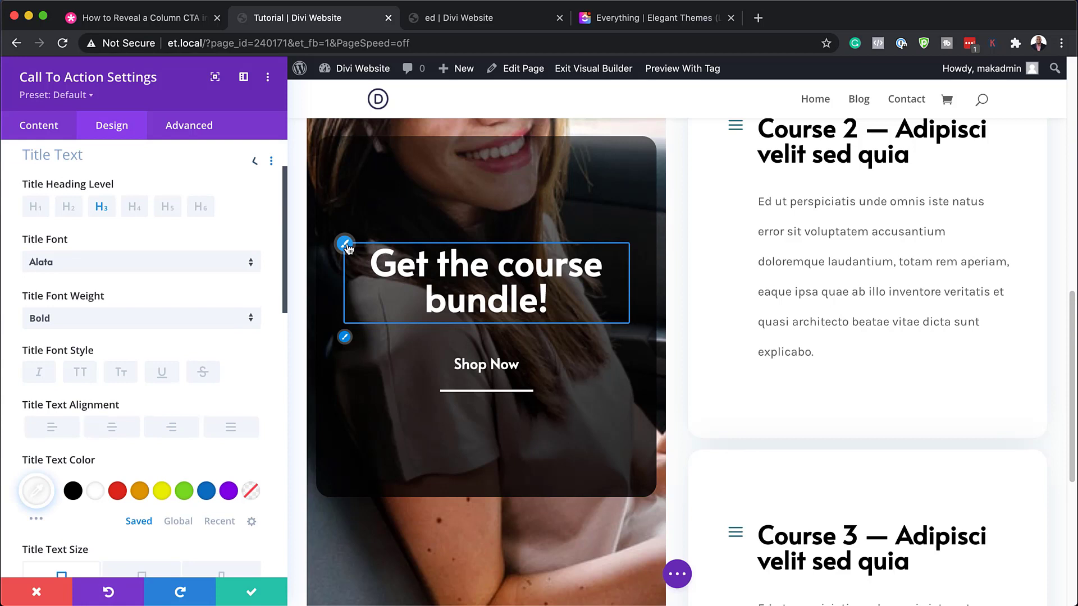
{"action": "left_click", "coordinate": [114, 272]}
{"action": "left_click", "coordinate": [114, 244]}
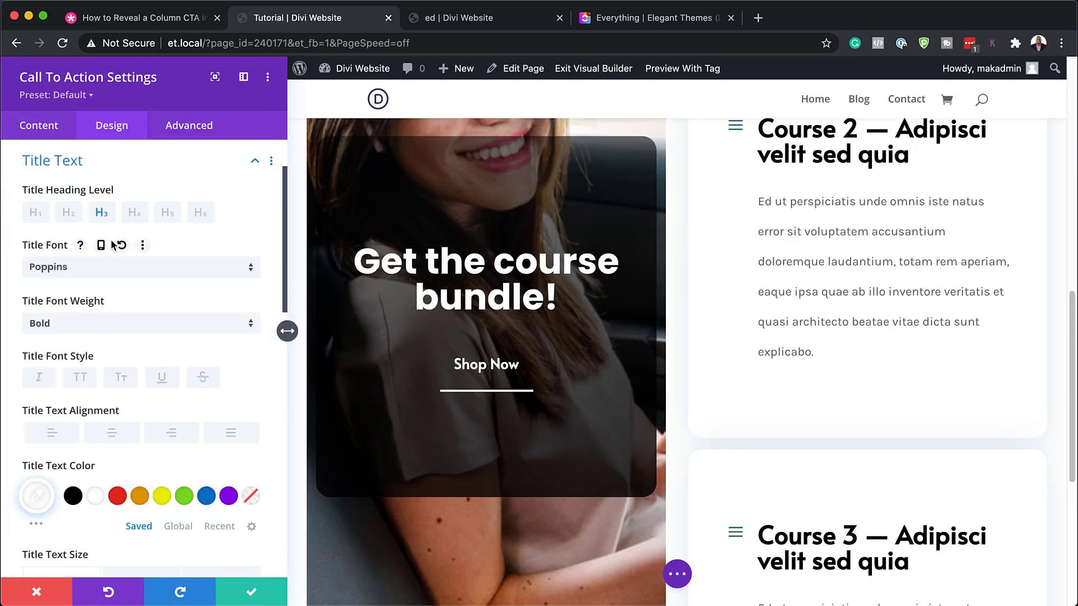
{"action": "left_click", "coordinate": [162, 497]}
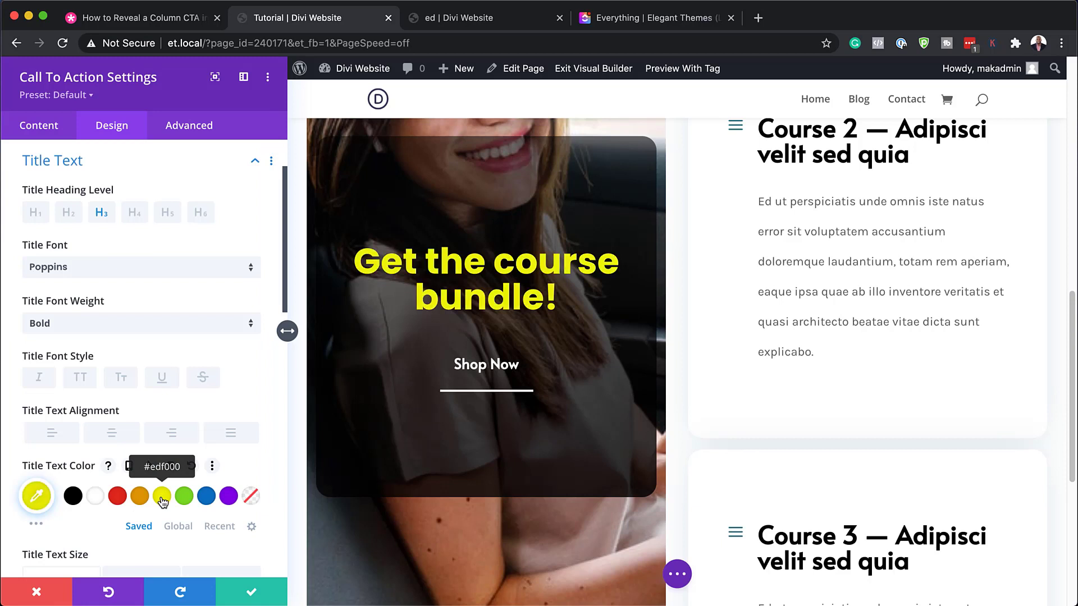
{"action": "left_click", "coordinate": [141, 498]}
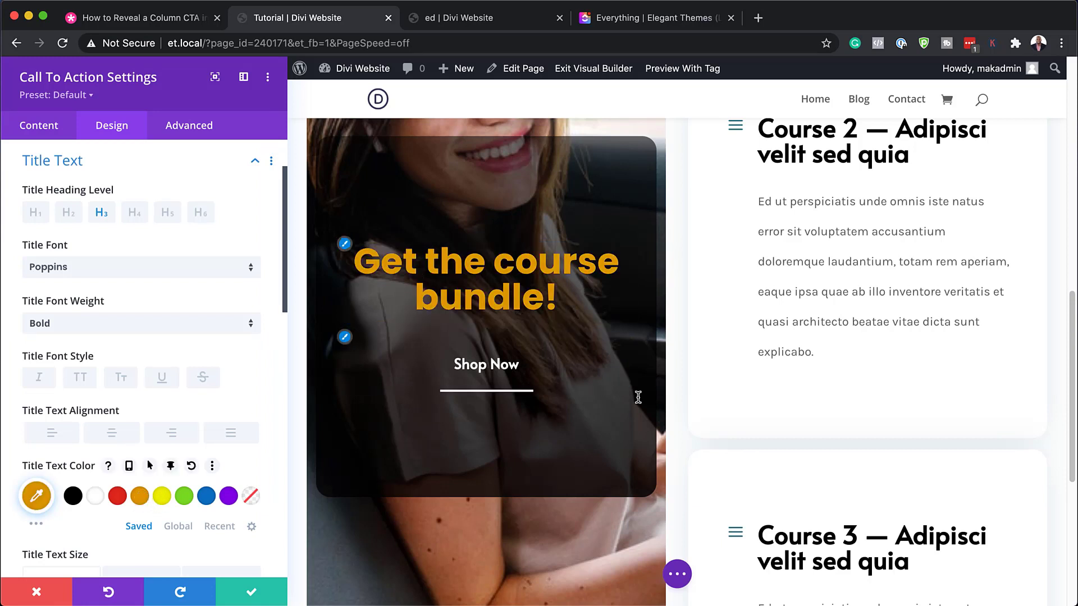
{"action": "left_click", "coordinate": [345, 337]}
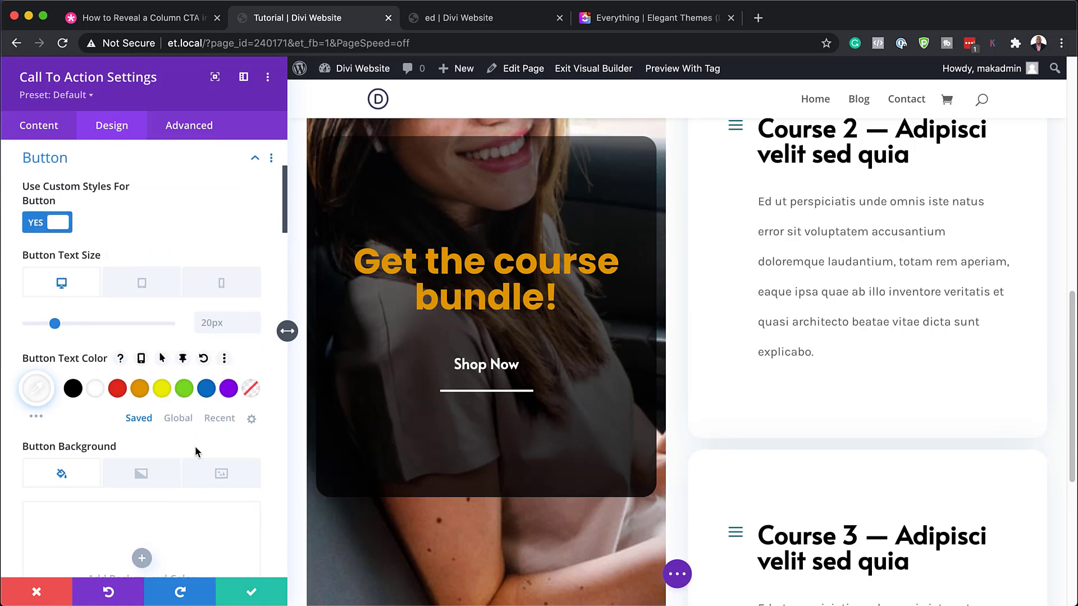
Choose Poppins as the Shop Now button font, then save and close the CTA settings.
{"action": "scroll", "coordinate": [194, 446], "scroll_direction": "down", "scroll_amount": 5}
{"action": "scroll", "coordinate": [194, 446], "scroll_direction": "down", "scroll_amount": 10}
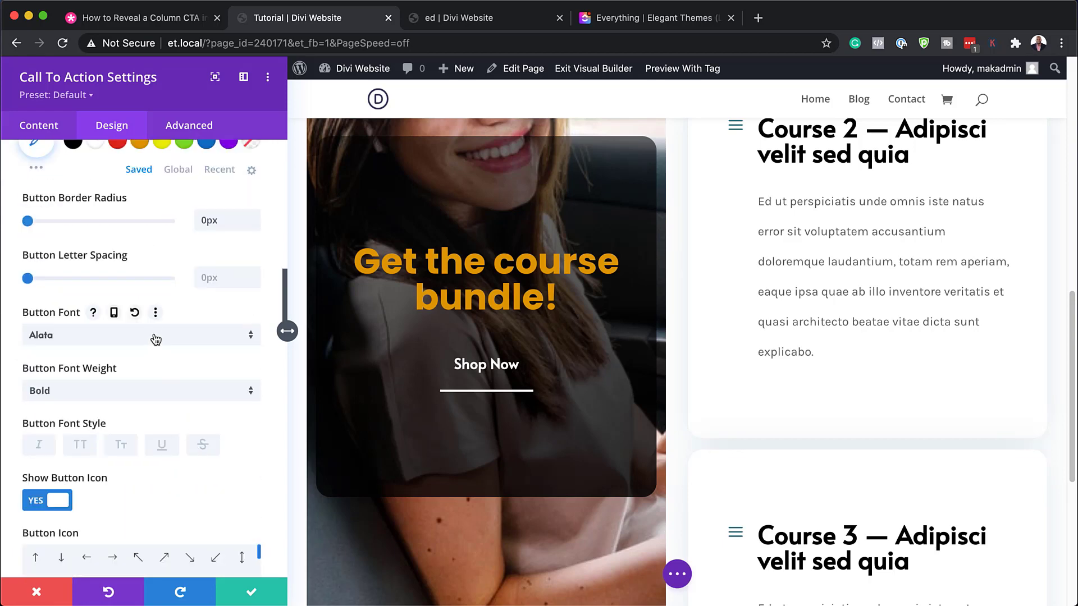
{"action": "left_click", "coordinate": [155, 340]}
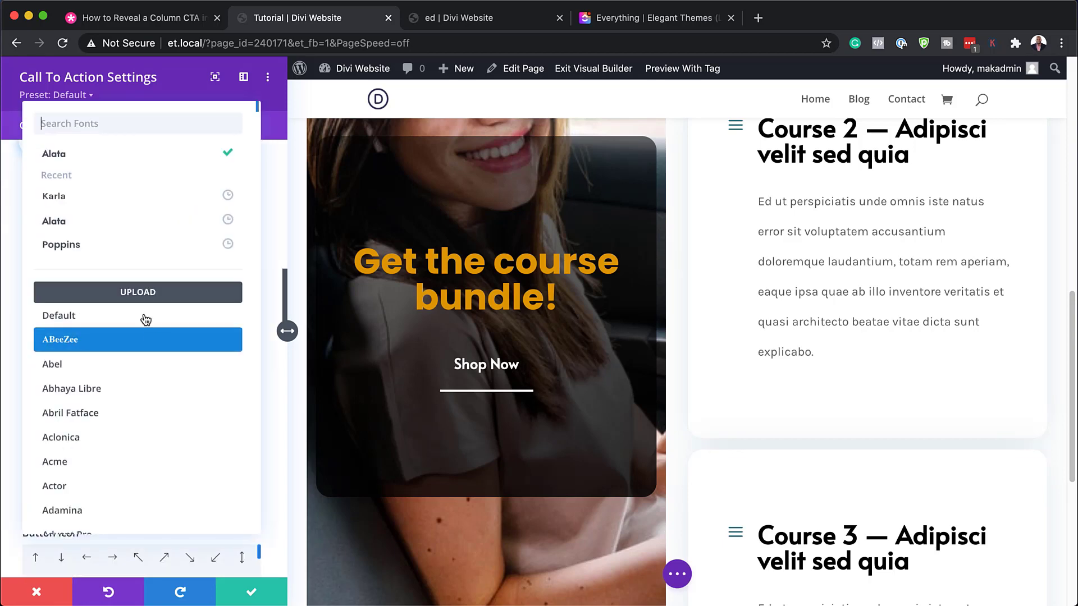
{"action": "left_click", "coordinate": [96, 254]}
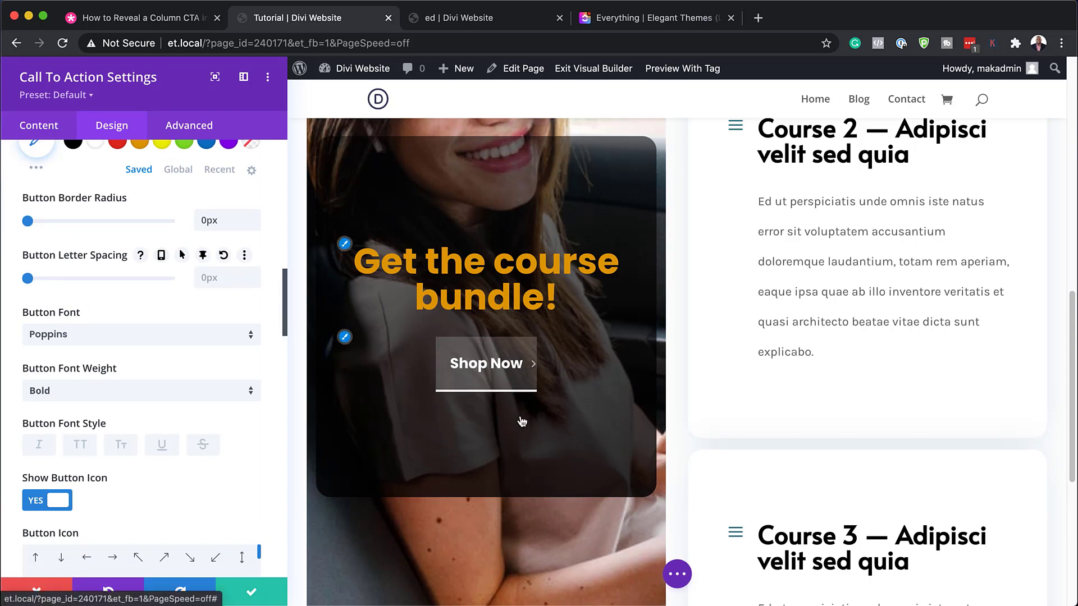
{"action": "scroll", "coordinate": [204, 450], "scroll_direction": "down", "scroll_amount": 7}
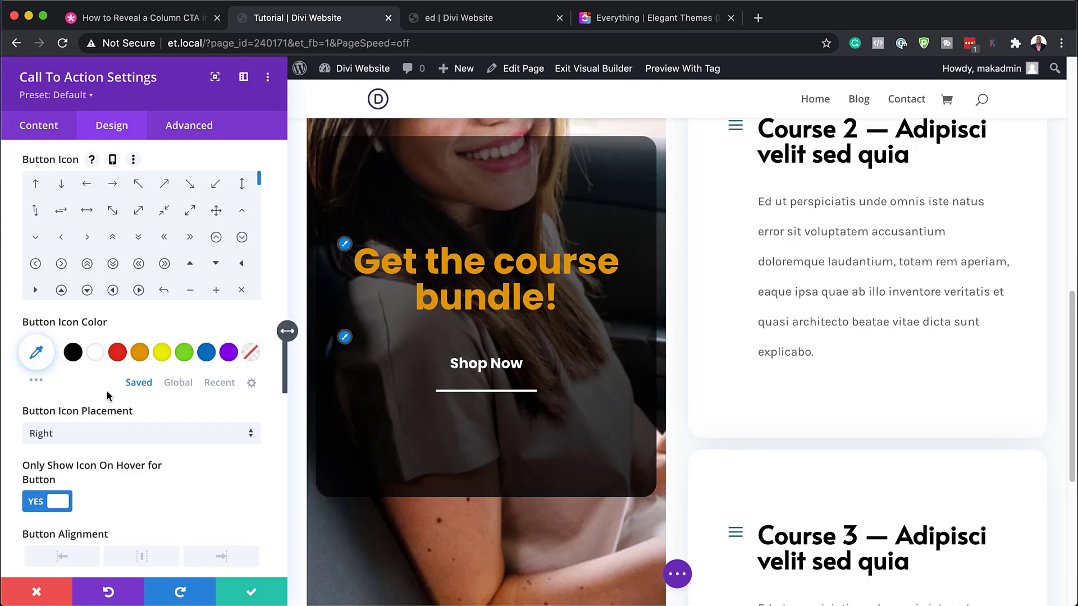
{"action": "scroll", "coordinate": [180, 508], "scroll_direction": "down", "scroll_amount": 4}
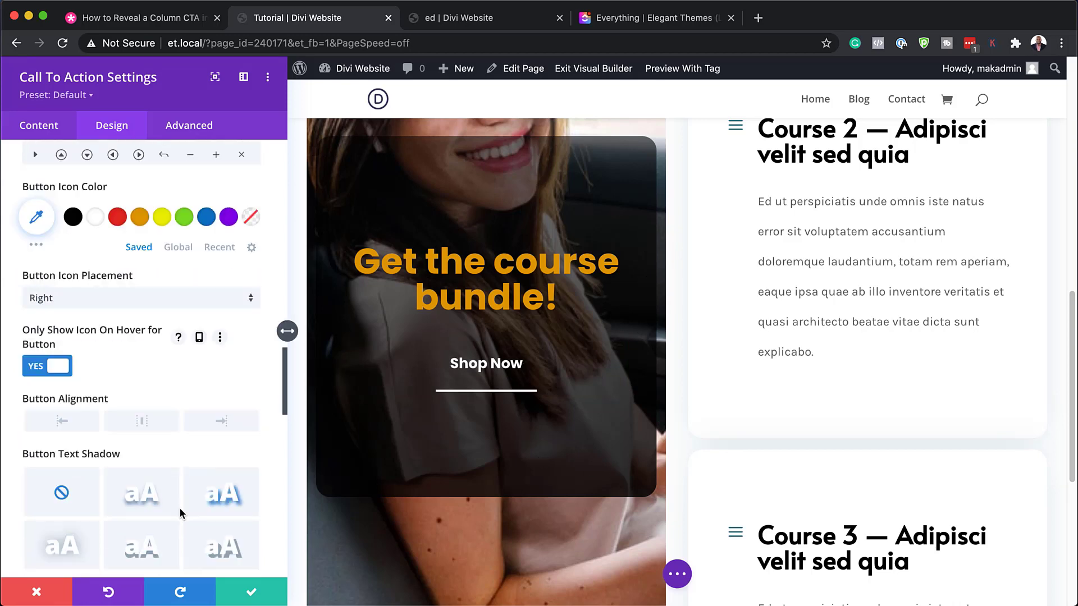
{"action": "left_click", "coordinate": [251, 595]}
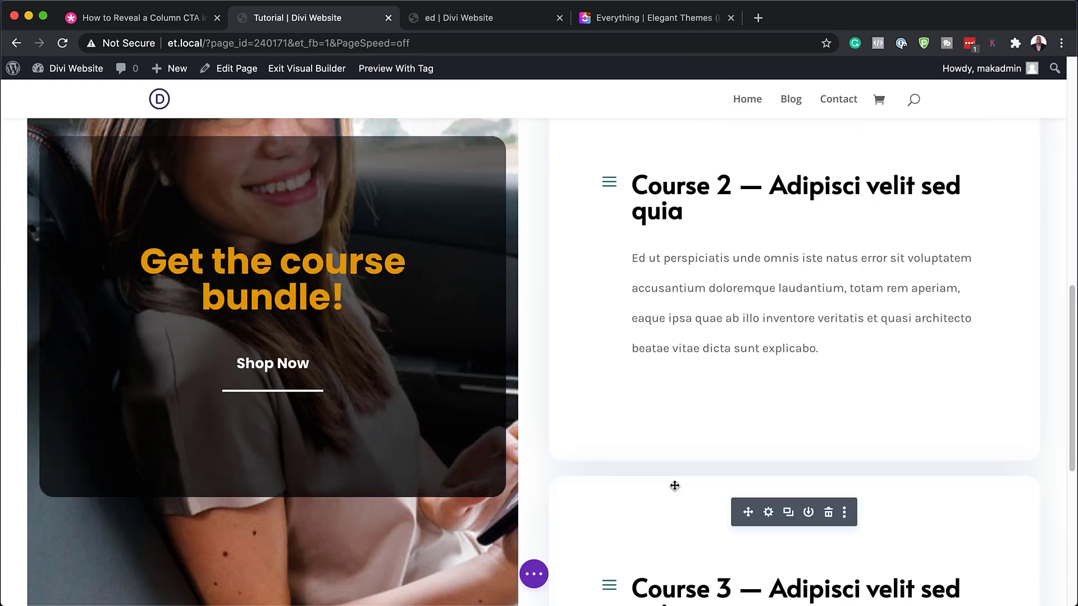
Scroll the course page from the top down to Course 2 to review the CTA card.
{"action": "scroll", "coordinate": [738, 488], "scroll_direction": "down", "scroll_amount": 3}
{"action": "scroll", "coordinate": [737, 488], "scroll_direction": "down", "scroll_amount": 5}
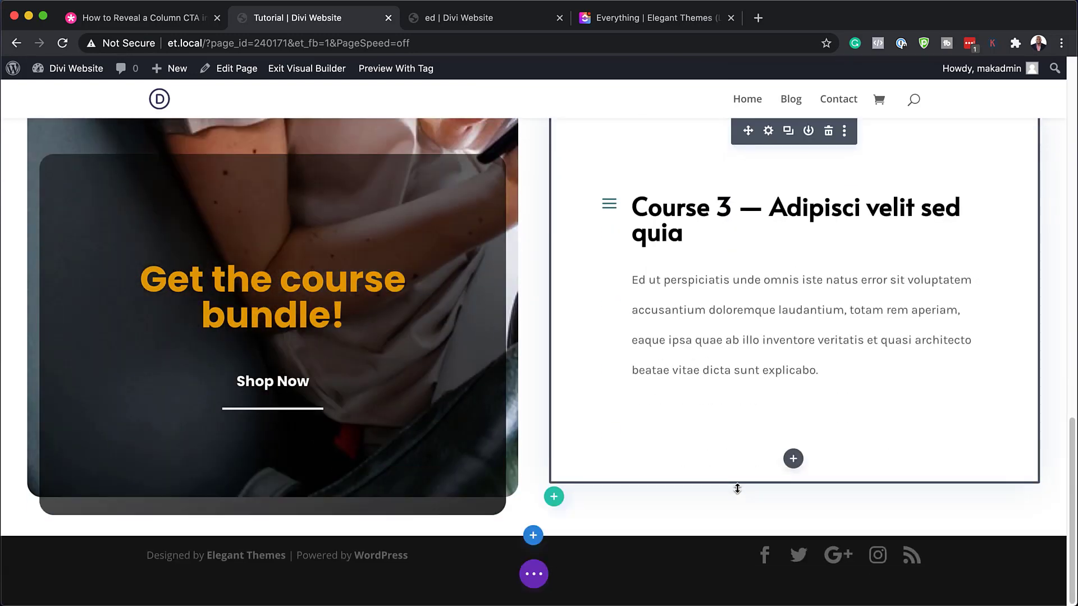
{"action": "scroll", "coordinate": [737, 489], "scroll_direction": "up", "scroll_amount": 15}
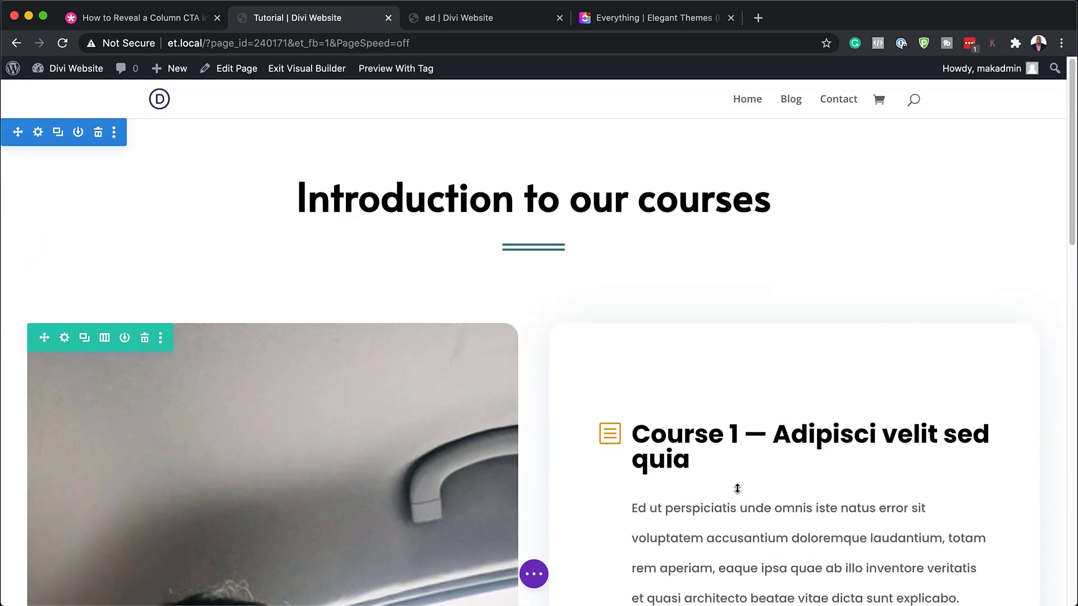
{"action": "scroll", "coordinate": [737, 487], "scroll_direction": "down", "scroll_amount": 3}
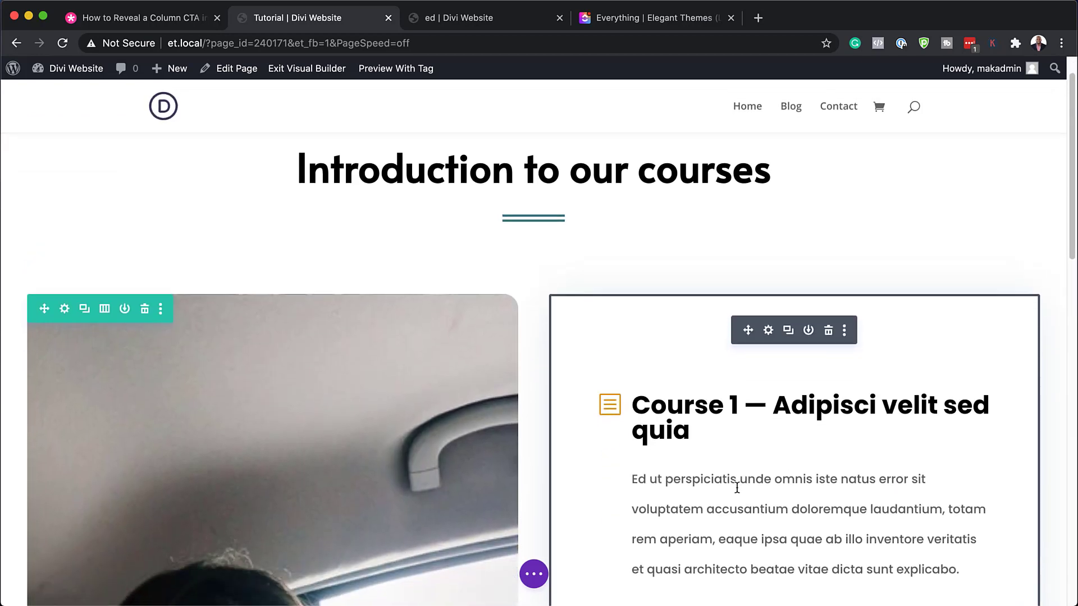
{"action": "scroll", "coordinate": [737, 488], "scroll_direction": "down", "scroll_amount": 5}
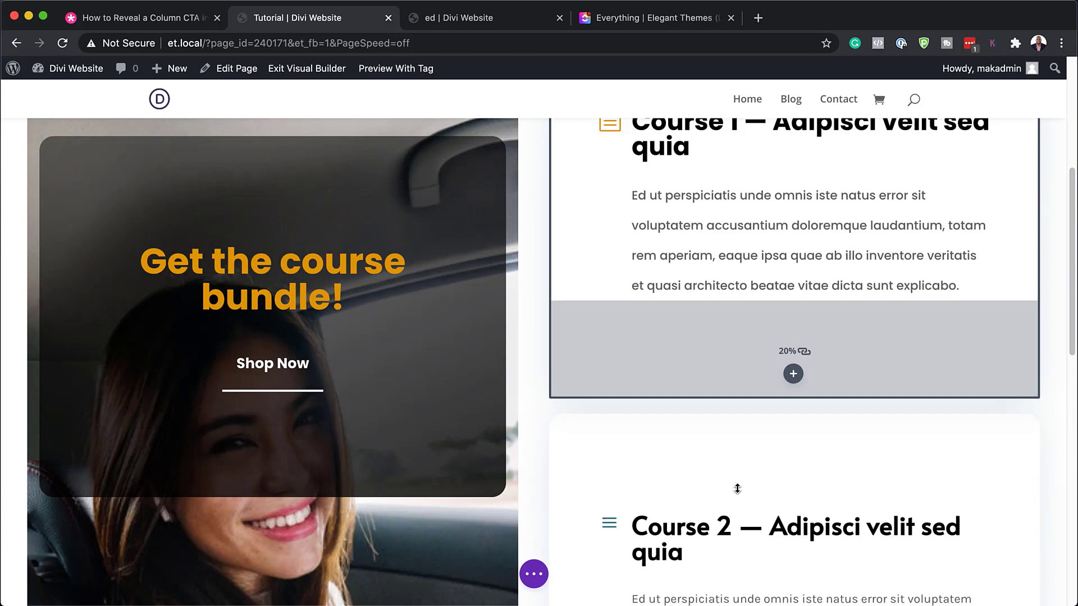
{"action": "scroll", "coordinate": [738, 488], "scroll_direction": "down", "scroll_amount": 5}
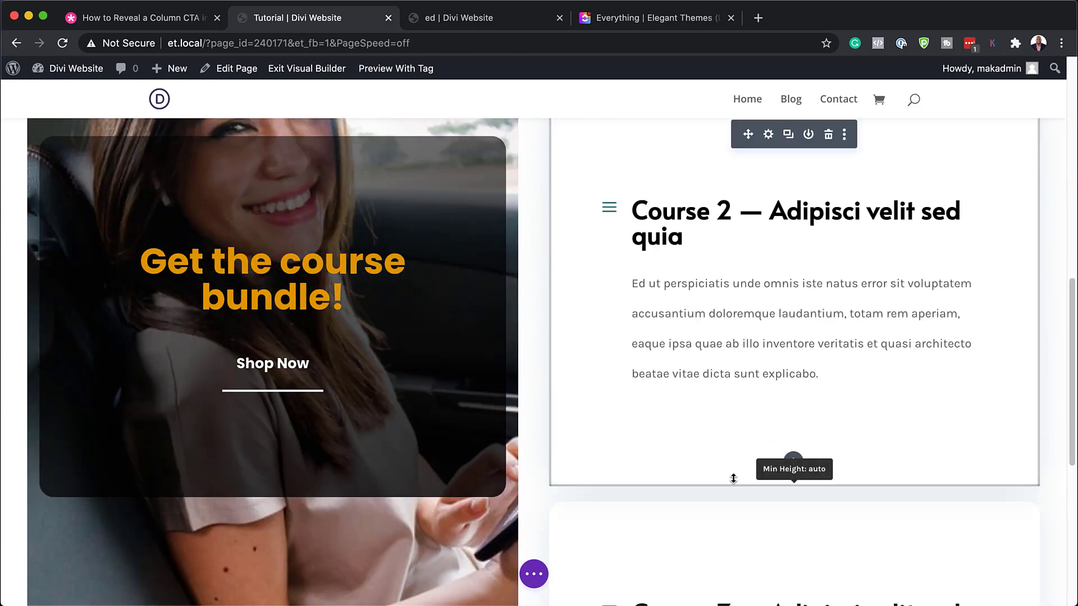
{"action": "left_click_drag", "start_coordinate": [654, 443], "coordinate": [656, 439]}
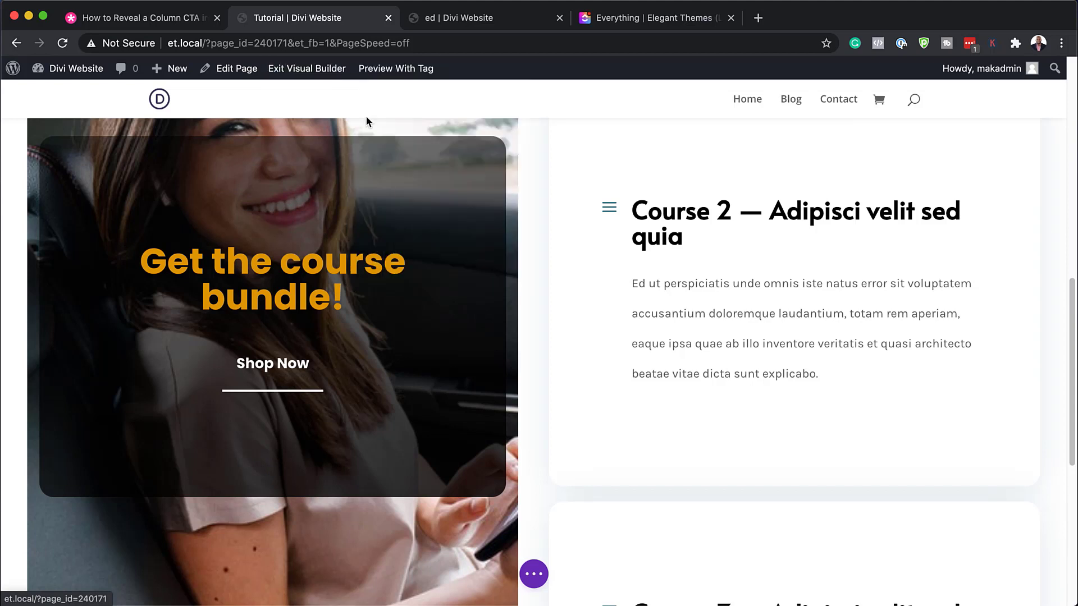
Exit the Visual Builder and scroll the live page to check the fading, pinned CTA card.
{"action": "key", "text": "t"}
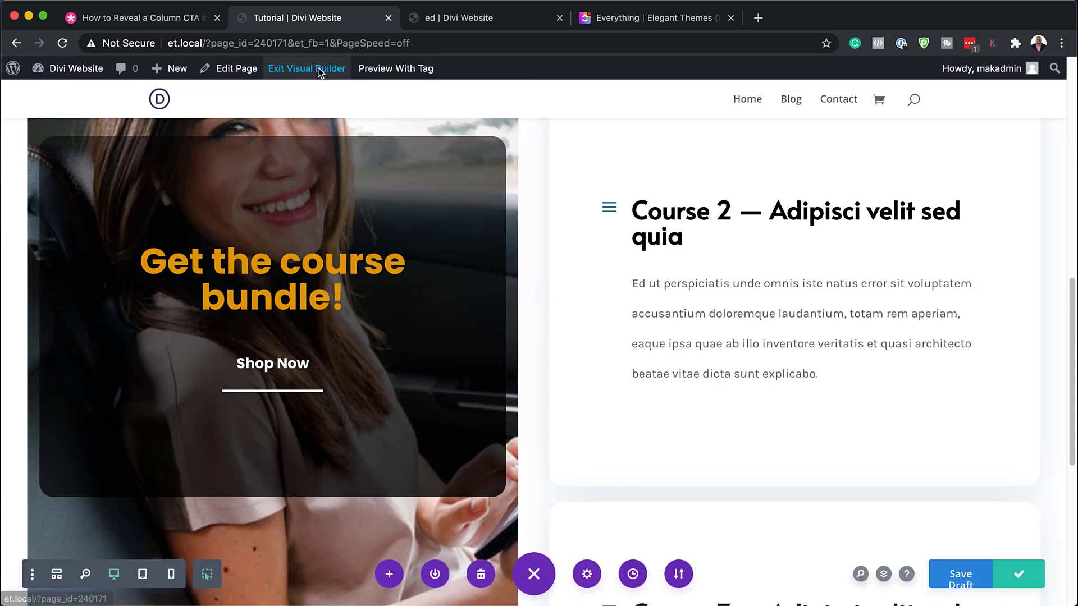
{"action": "left_click", "coordinate": [319, 72]}
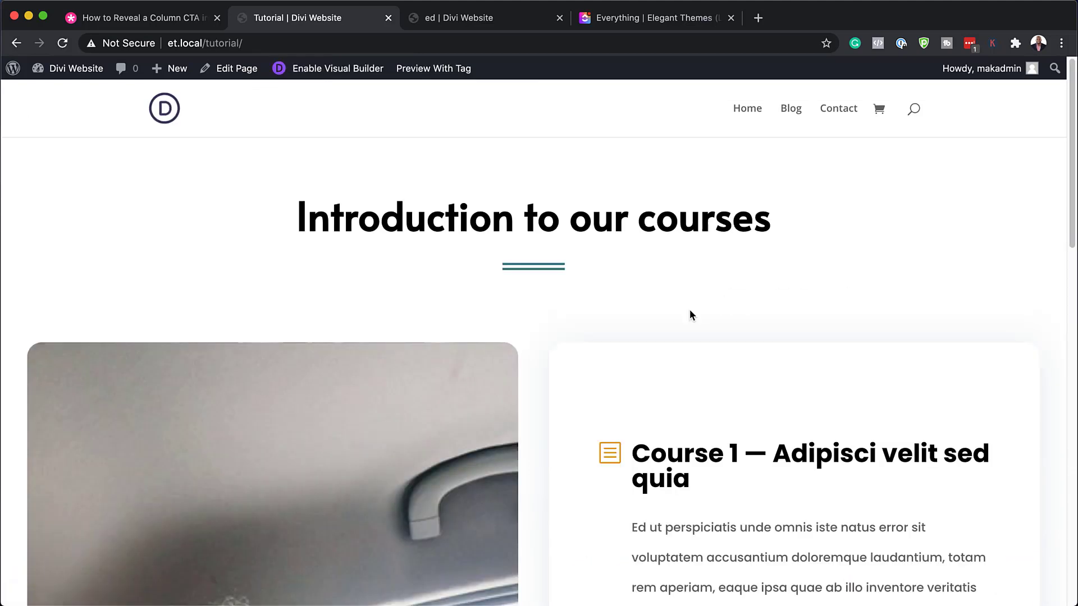
{"action": "scroll", "coordinate": [690, 309], "scroll_direction": "down", "scroll_amount": 5}
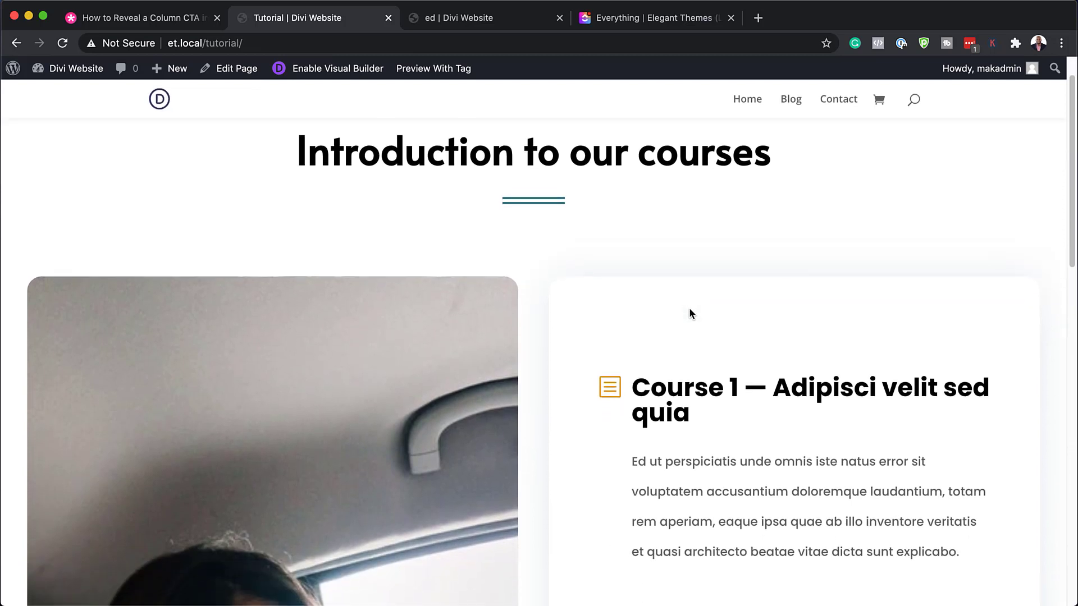
{"action": "scroll", "coordinate": [688, 307], "scroll_direction": "down", "scroll_amount": 2}
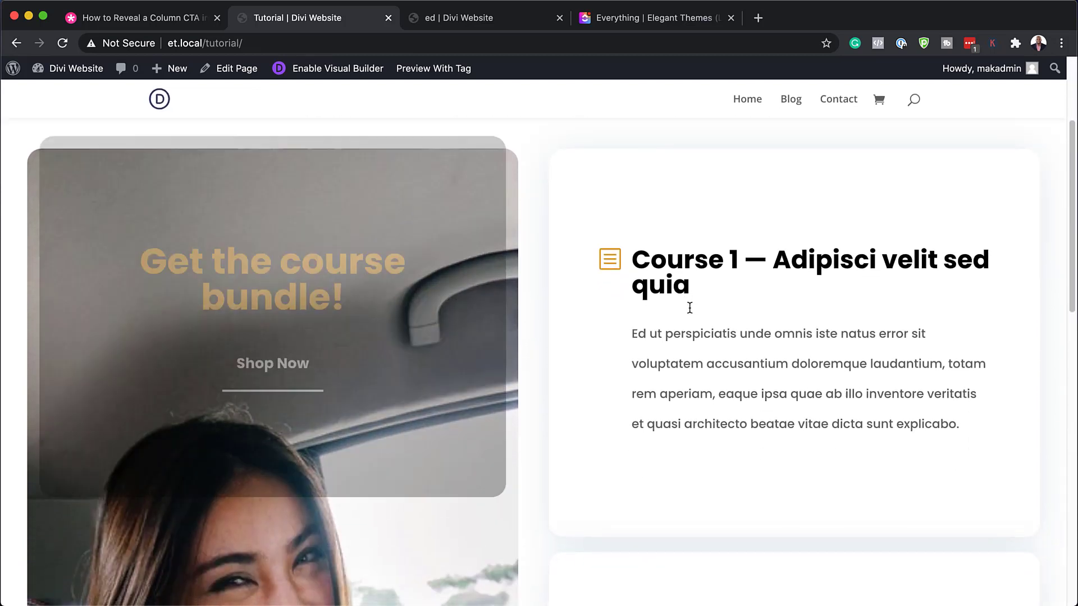
{"action": "scroll", "coordinate": [688, 306], "scroll_direction": "down", "scroll_amount": 5}
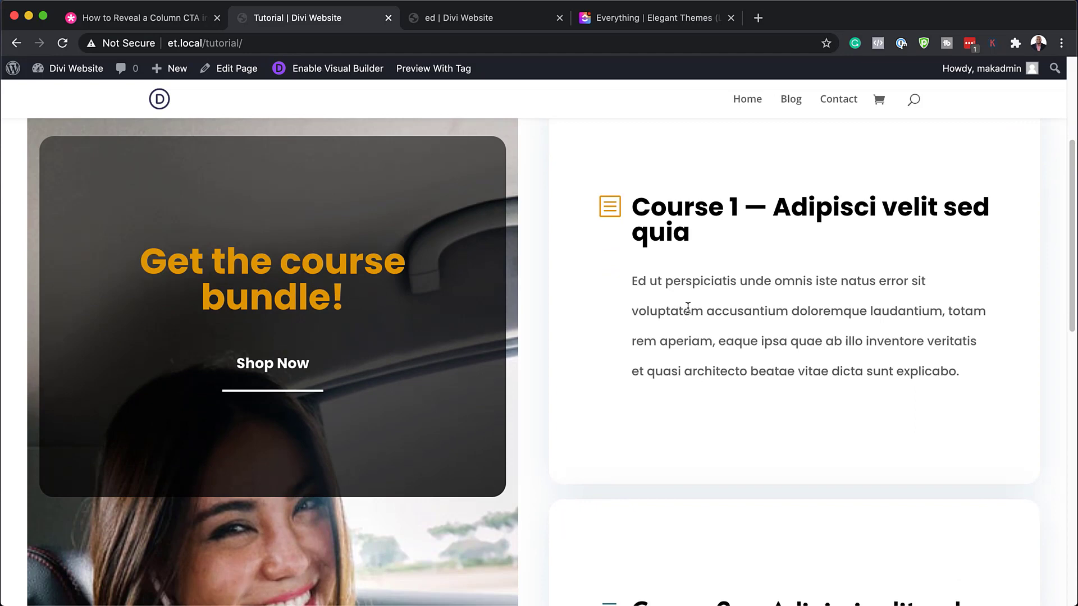
{"action": "scroll", "coordinate": [688, 307], "scroll_direction": "down", "scroll_amount": 6}
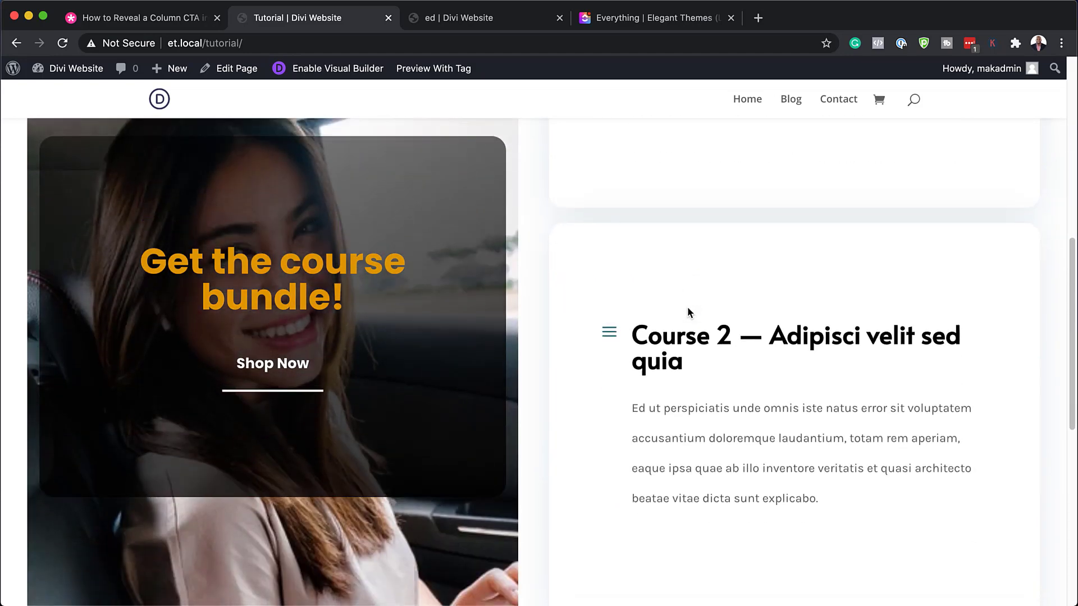
{"action": "scroll", "coordinate": [689, 309], "scroll_direction": "down", "scroll_amount": 15}
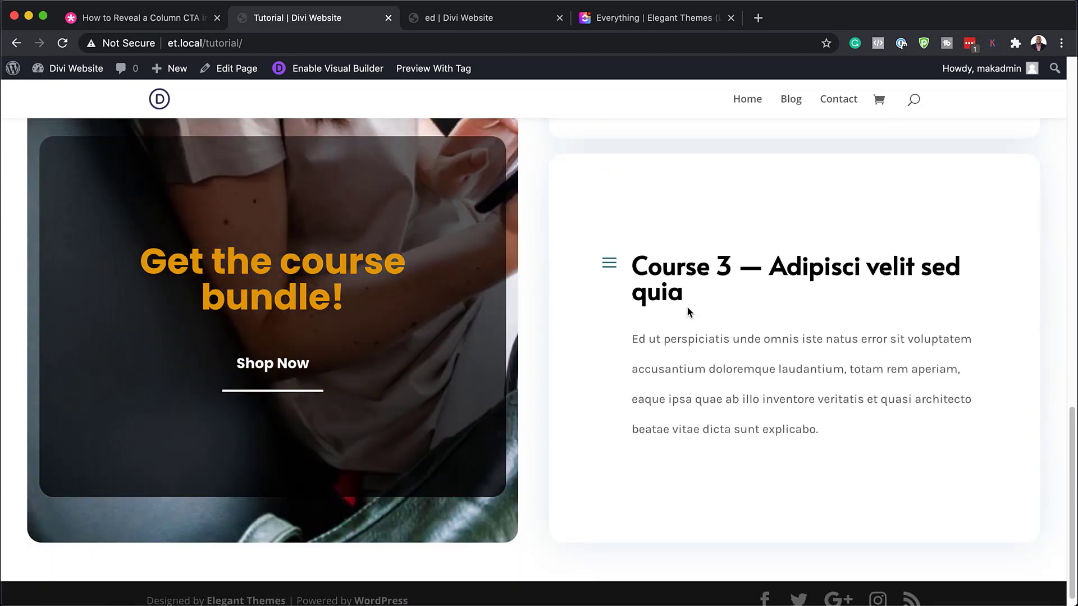
{"action": "scroll", "coordinate": [690, 312], "scroll_direction": "down", "scroll_amount": 1}
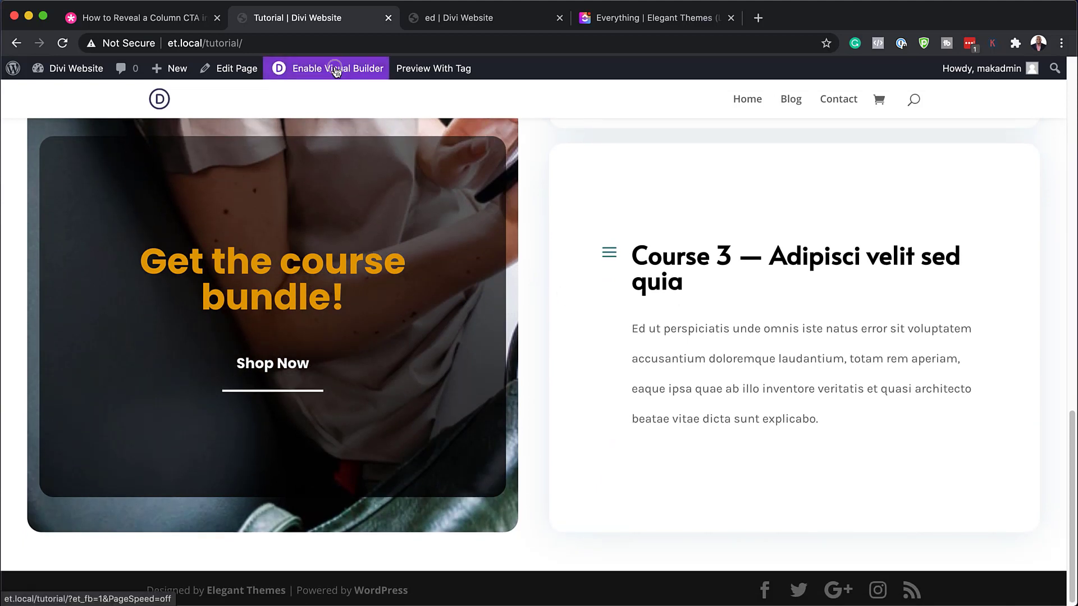
Re-enable the Visual Builder and open the CTA module's Link settings, showing button URL #.
{"action": "left_click", "coordinate": [336, 69]}
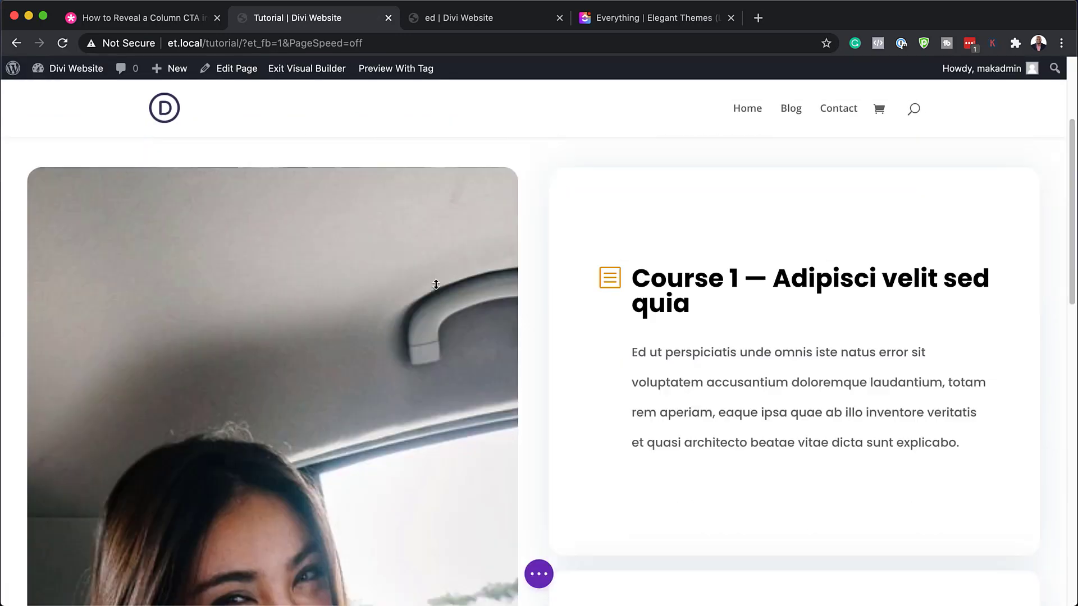
{"action": "scroll", "coordinate": [436, 284], "scroll_direction": "down", "scroll_amount": 3}
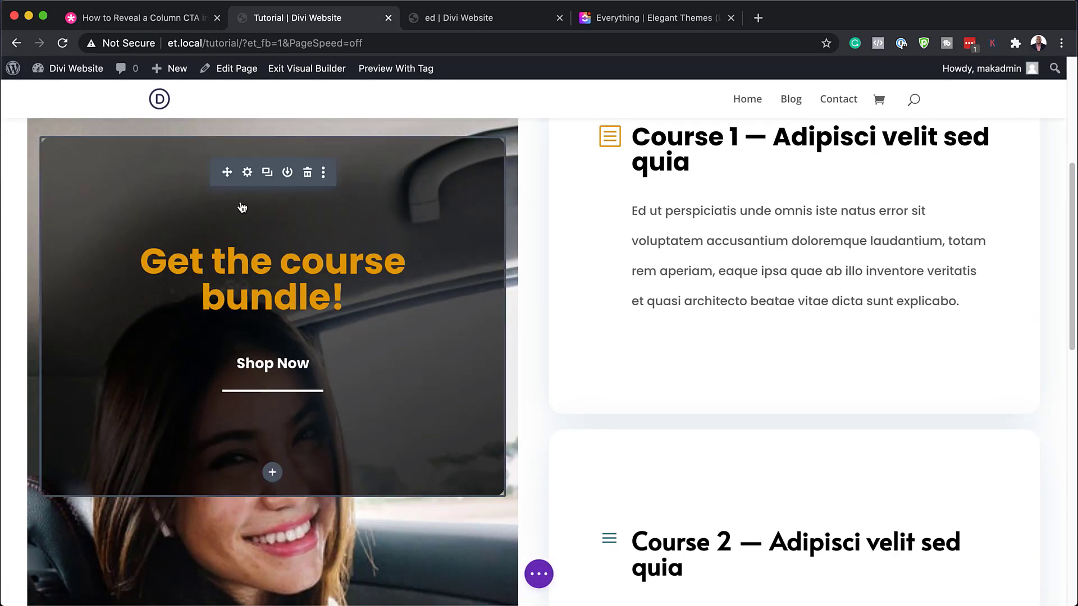
{"action": "left_click", "coordinate": [248, 175]}
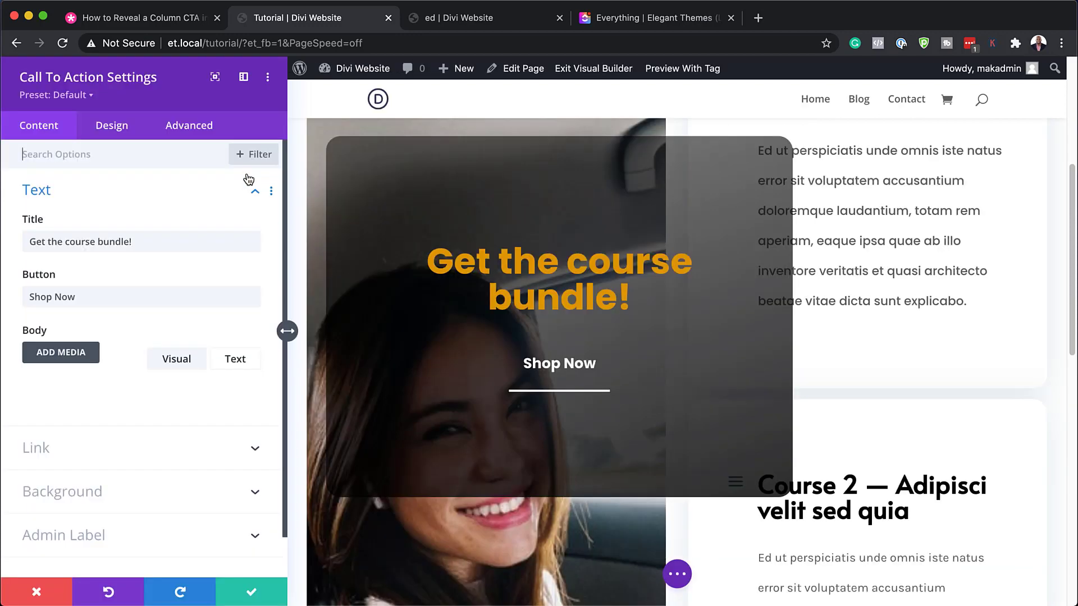
{"action": "scroll", "coordinate": [133, 305], "scroll_direction": "down", "scroll_amount": 3}
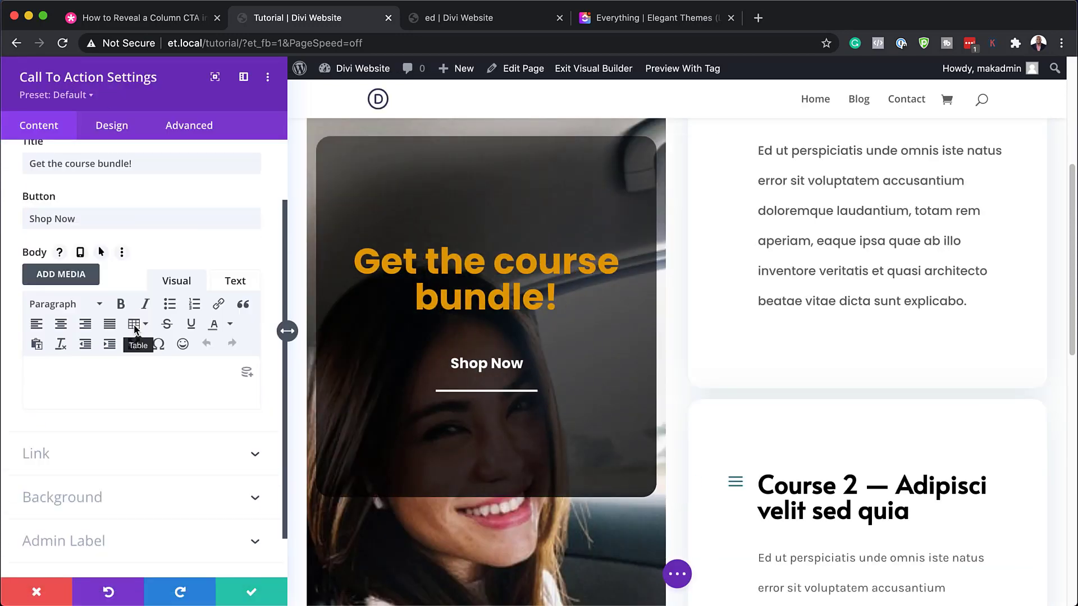
{"action": "left_click", "coordinate": [54, 460]}
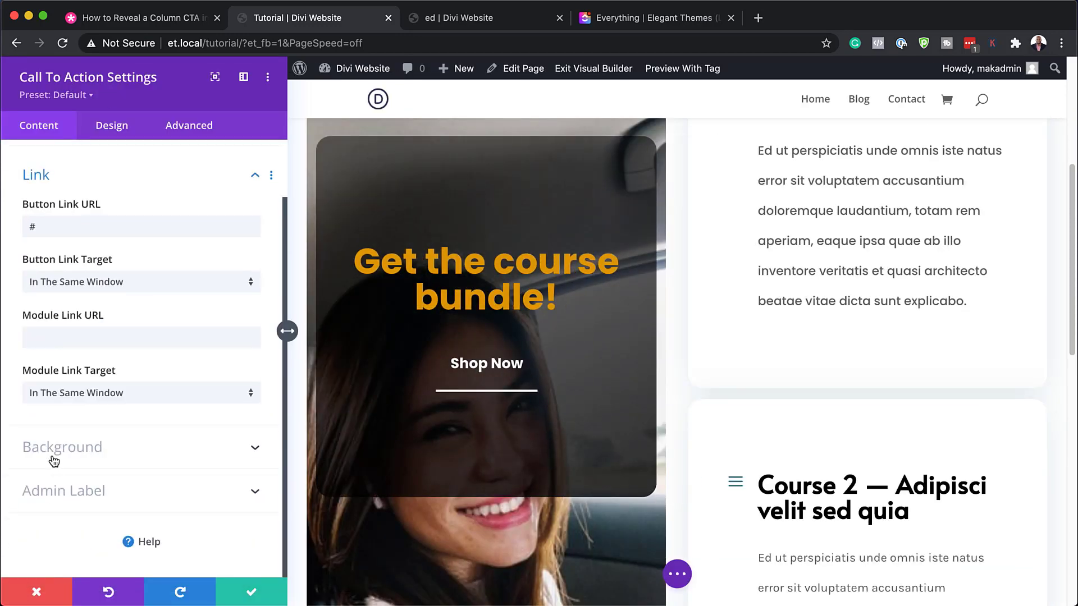
{"action": "left_click_drag", "start_coordinate": [59, 227], "coordinate": [0, 223]}
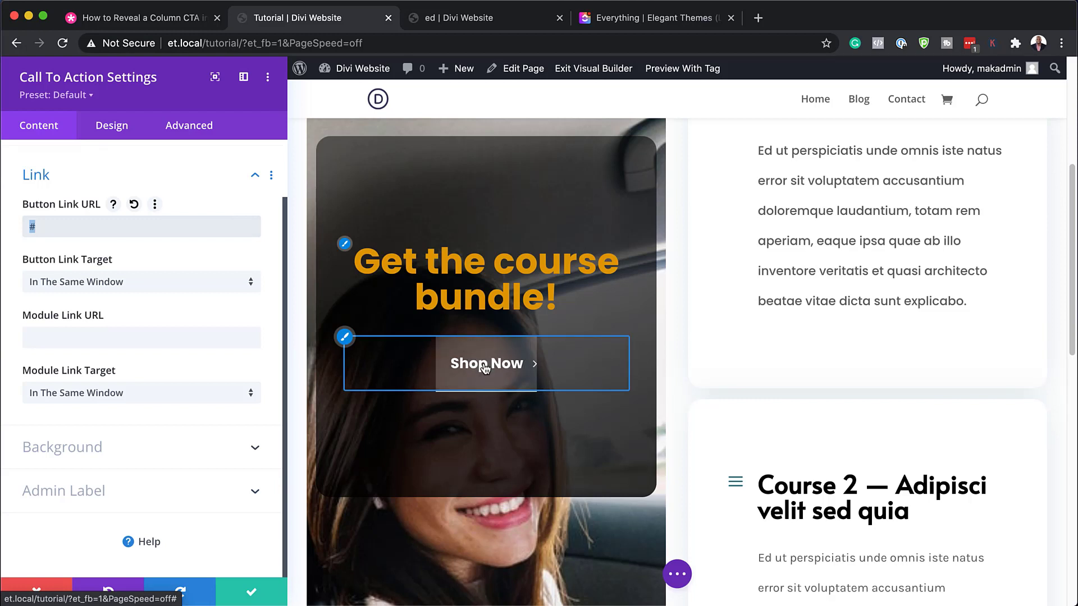
{"action": "scroll", "coordinate": [190, 478], "scroll_direction": "up", "scroll_amount": 2}
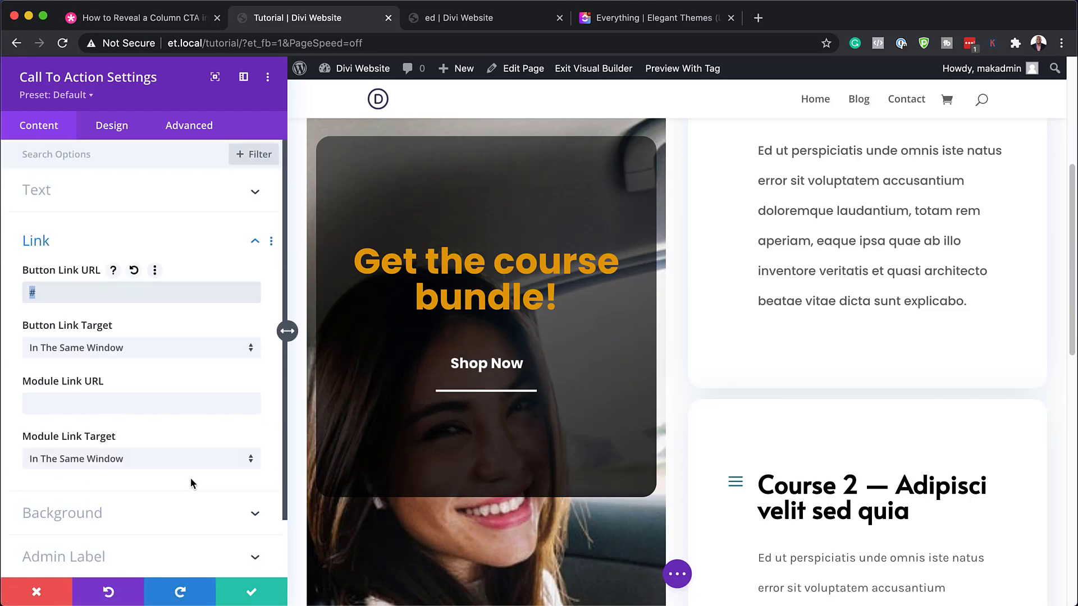
Change the CTA Button text from 'Shop Now' to 'Download Now!' and save the module.
{"action": "left_click", "coordinate": [71, 190]}
{"action": "left_click", "coordinate": [98, 298]}
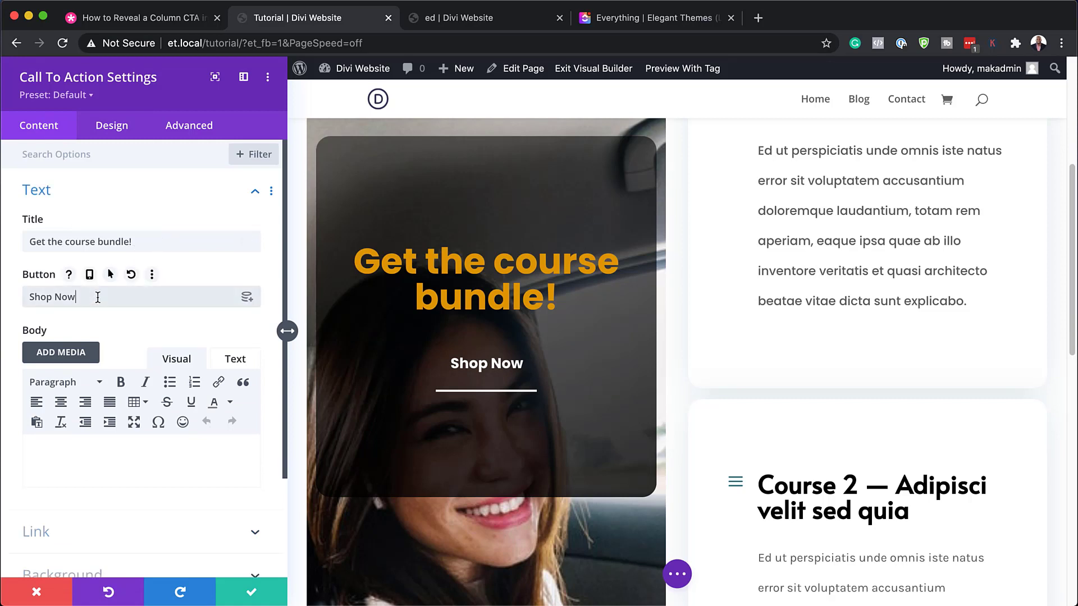
{"action": "triple_click", "coordinate": [98, 297]}
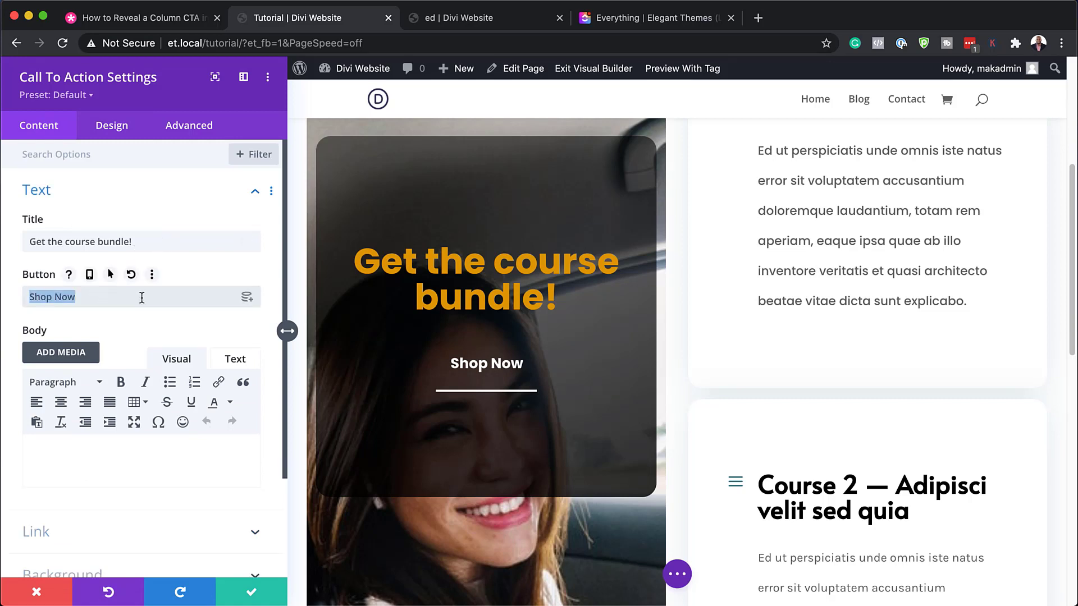
{"action": "type", "text": "Download Now"}
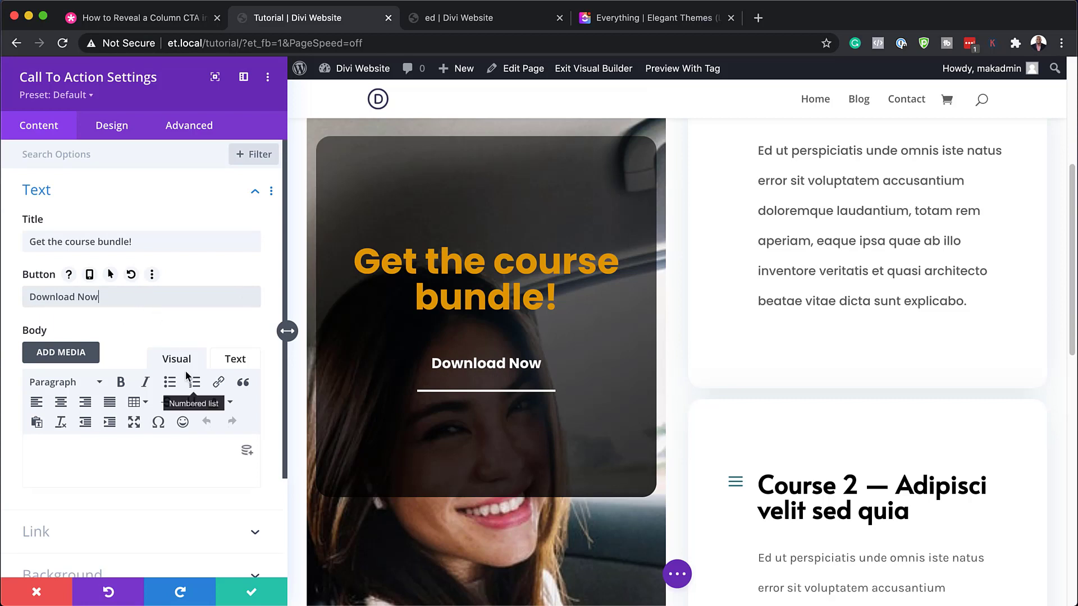
{"action": "type", "text": "!"}
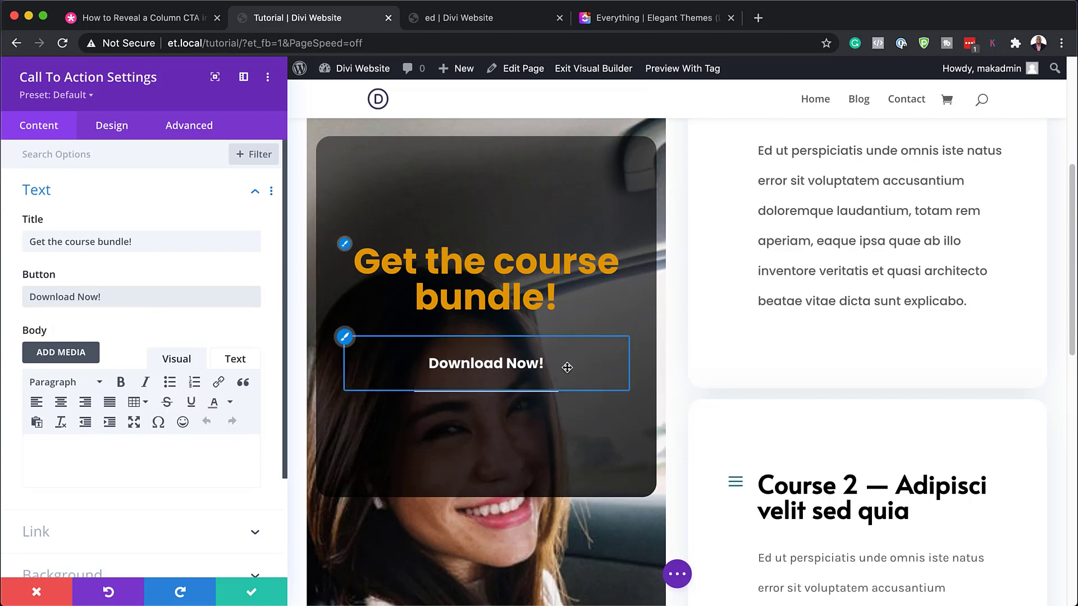
{"action": "left_click", "coordinate": [254, 593]}
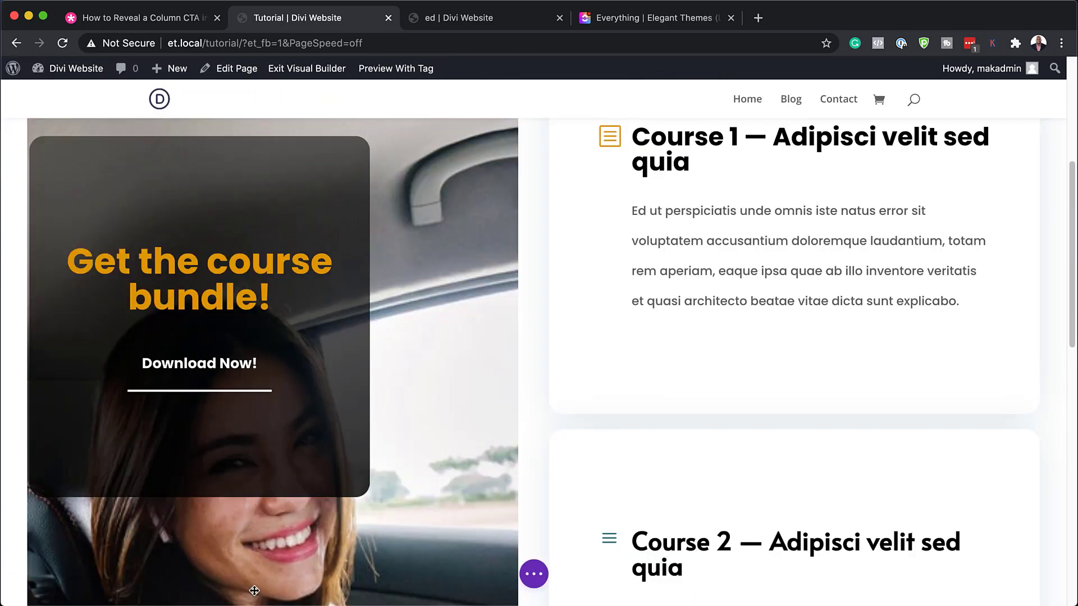